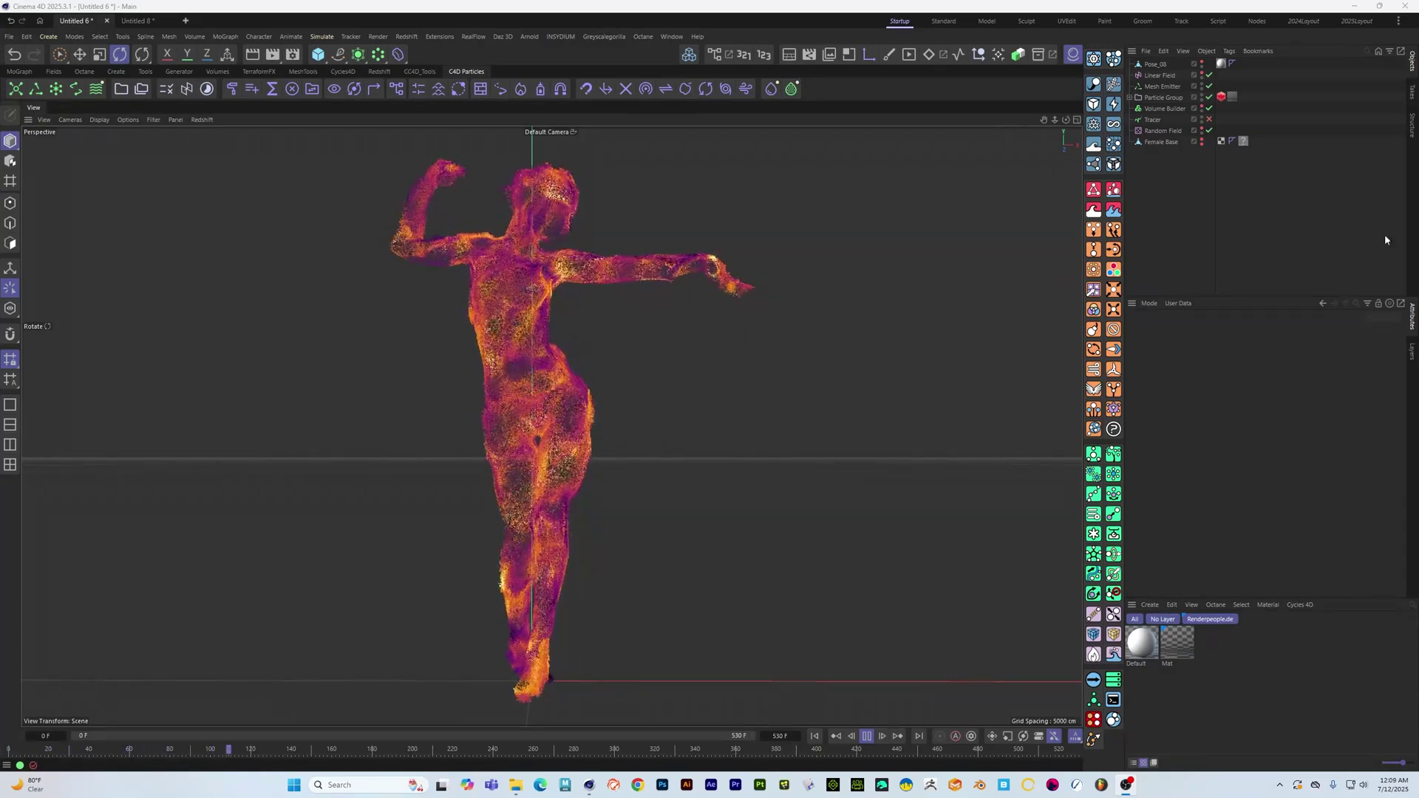
Rotate the Linear Field to several different angles while the particle simulation plays
{"action": "left_click", "coordinate": [1159, 74]}
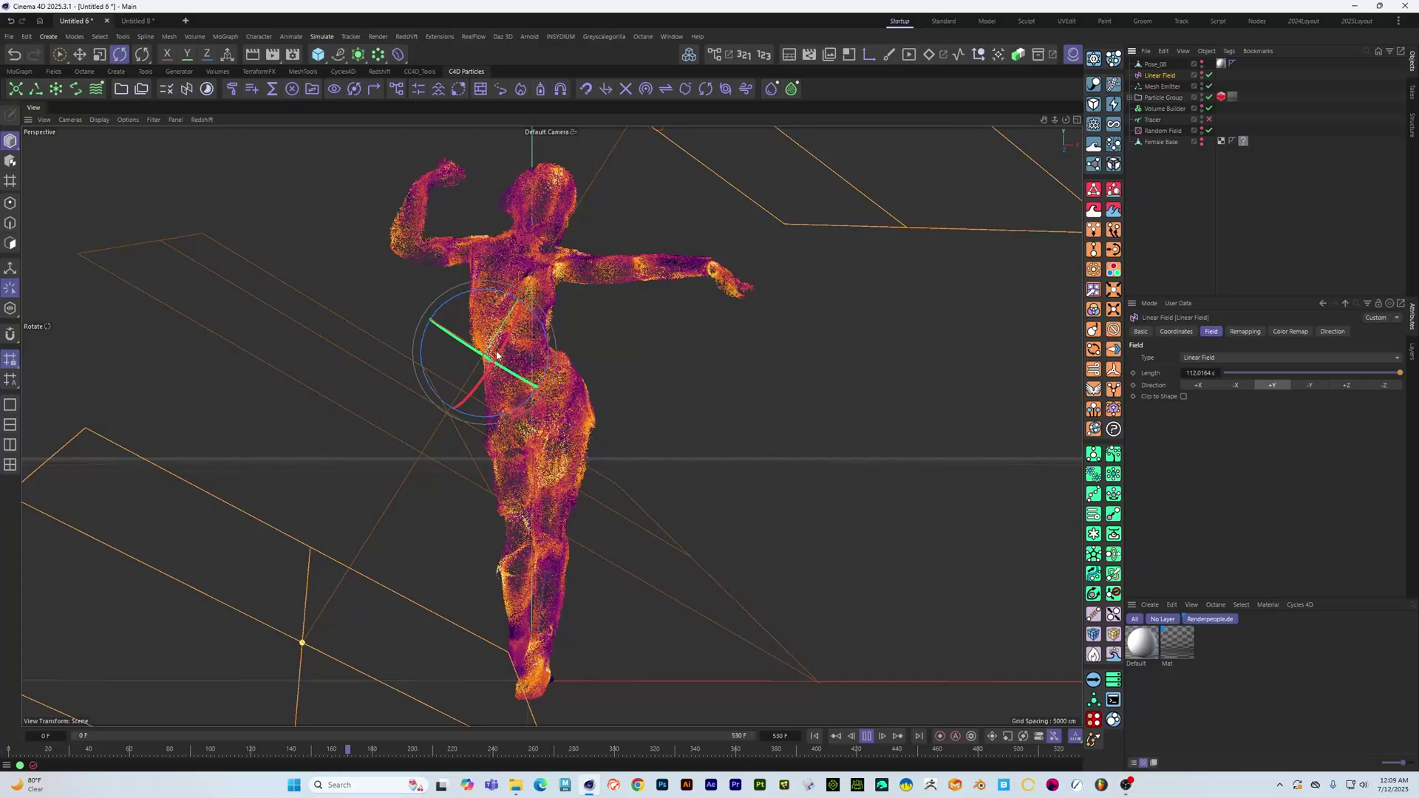
{"action": "left_click_drag", "start_coordinate": [496, 355], "coordinate": [480, 449]}
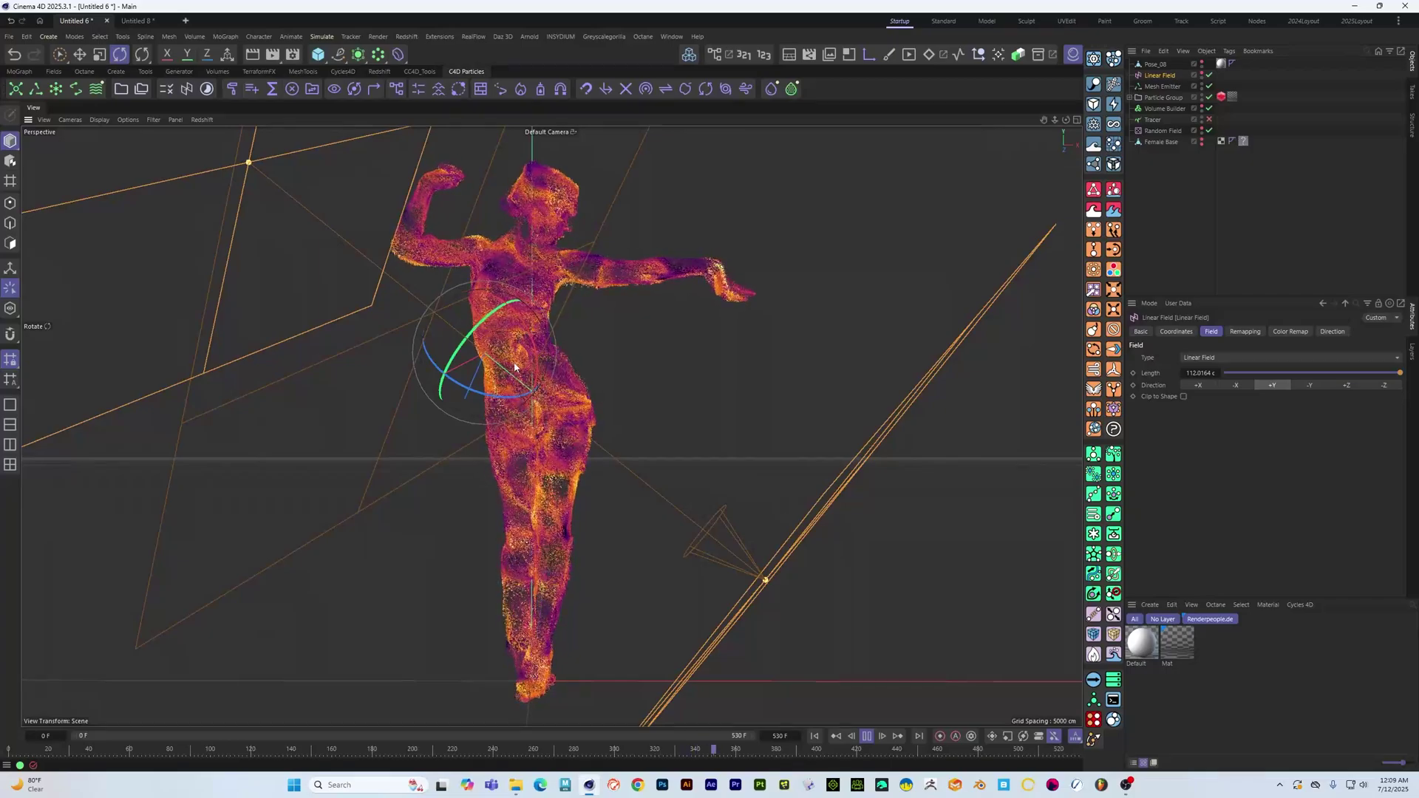
{"action": "left_click_drag", "start_coordinate": [515, 368], "coordinate": [458, 380]}
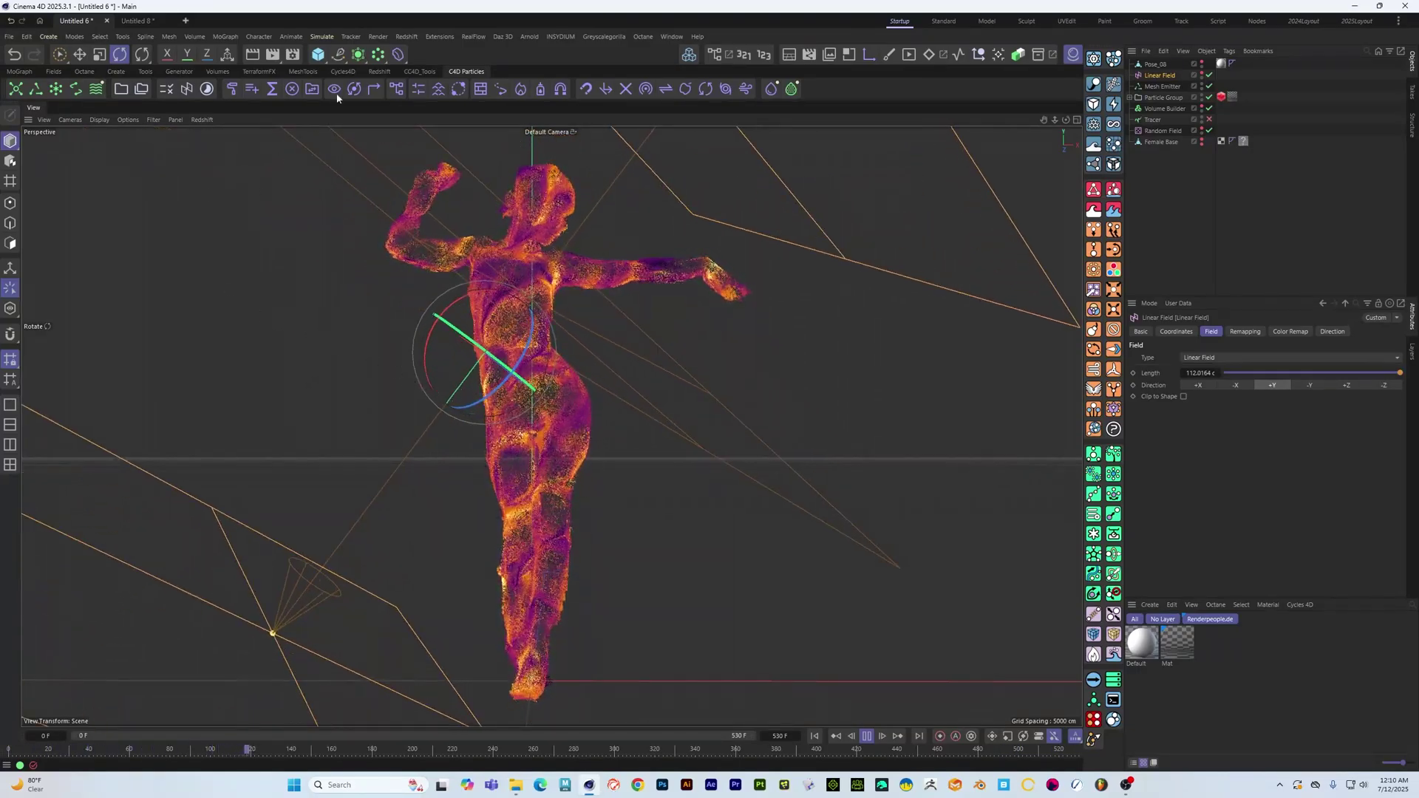
Disable the Random Field layer in the particle group's Field Force and rotate the Linear Field during playback
{"action": "left_click", "coordinate": [1130, 98]}
{"action": "left_click", "coordinate": [1165, 109]}
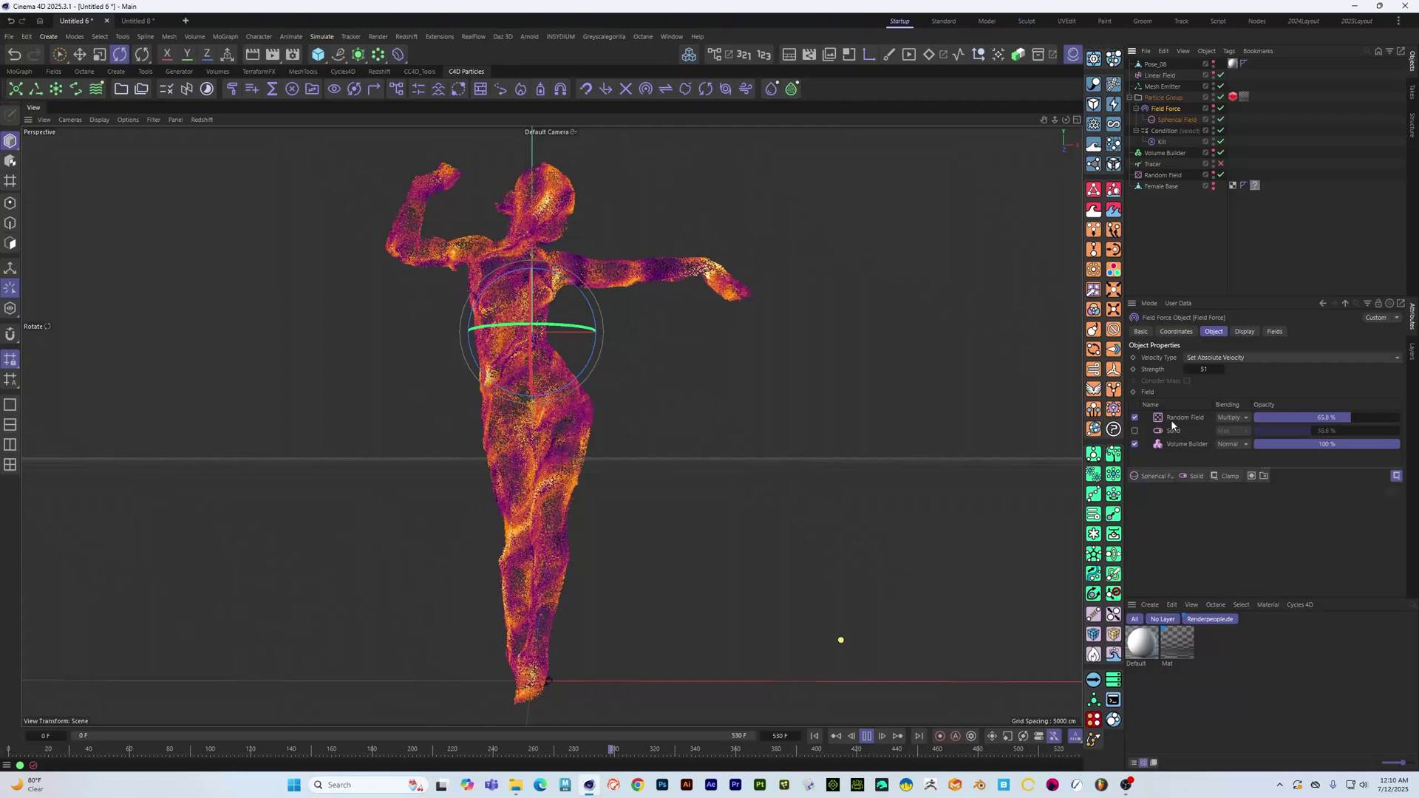
{"action": "left_click", "coordinate": [1134, 418]}
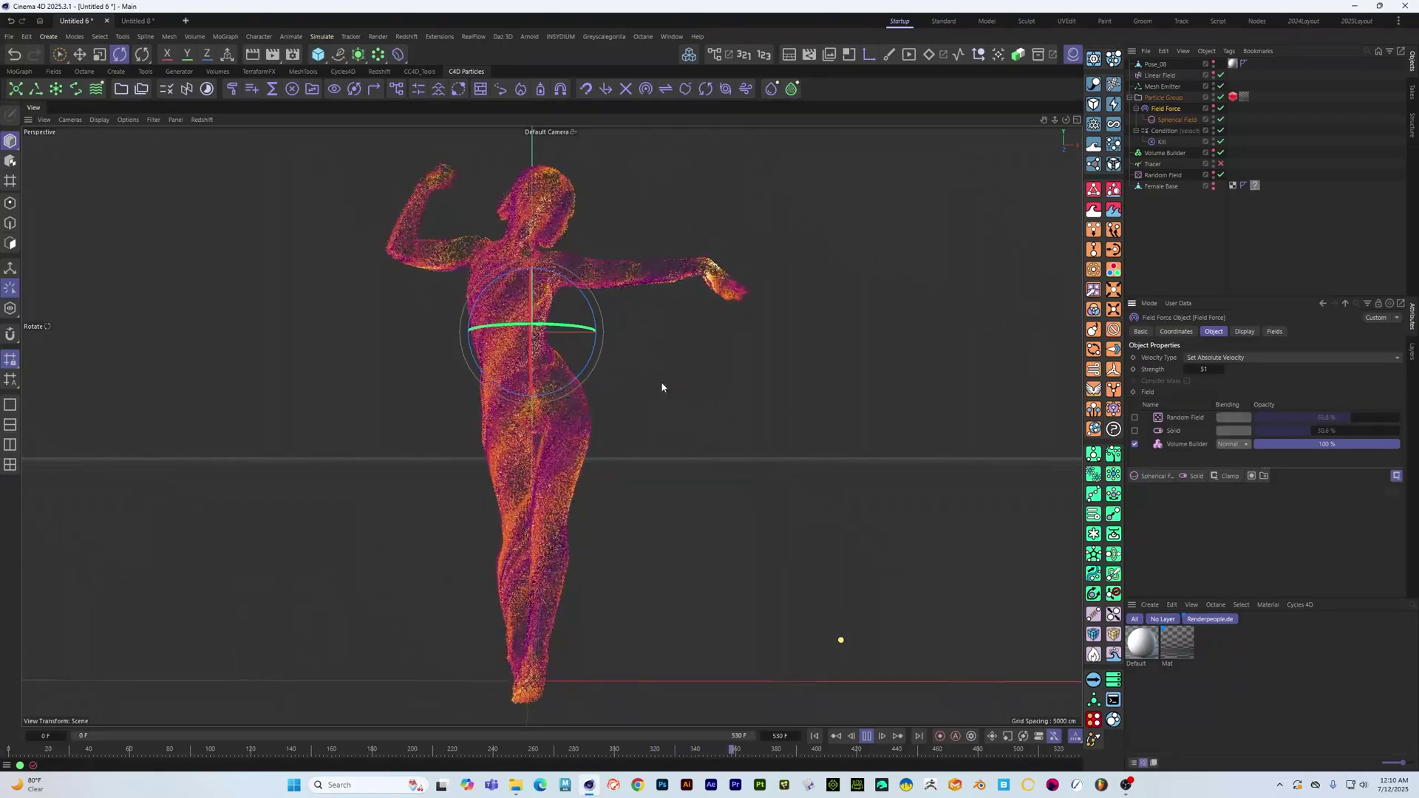
{"action": "left_click", "coordinate": [1161, 75]}
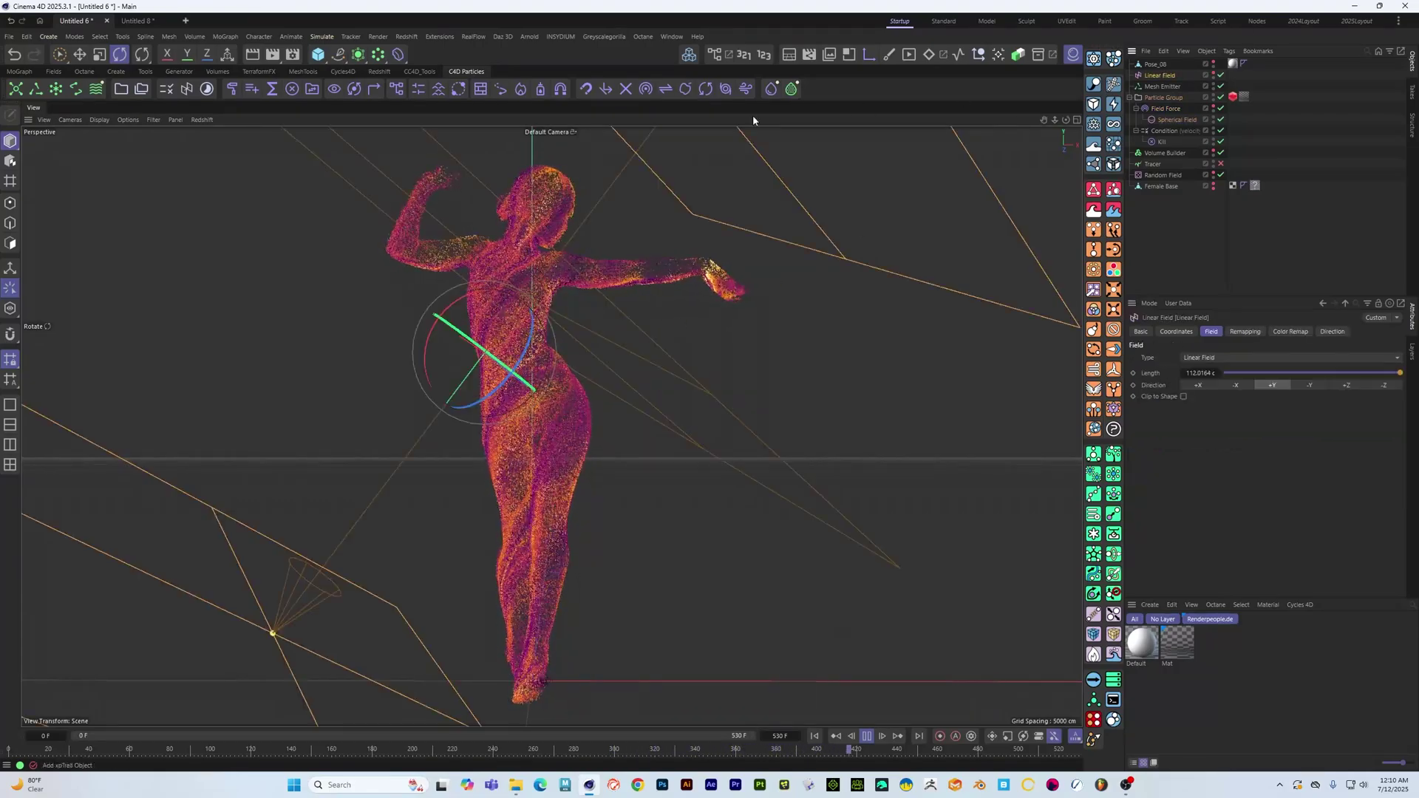
{"action": "left_click_drag", "start_coordinate": [498, 402], "coordinate": [521, 365]}
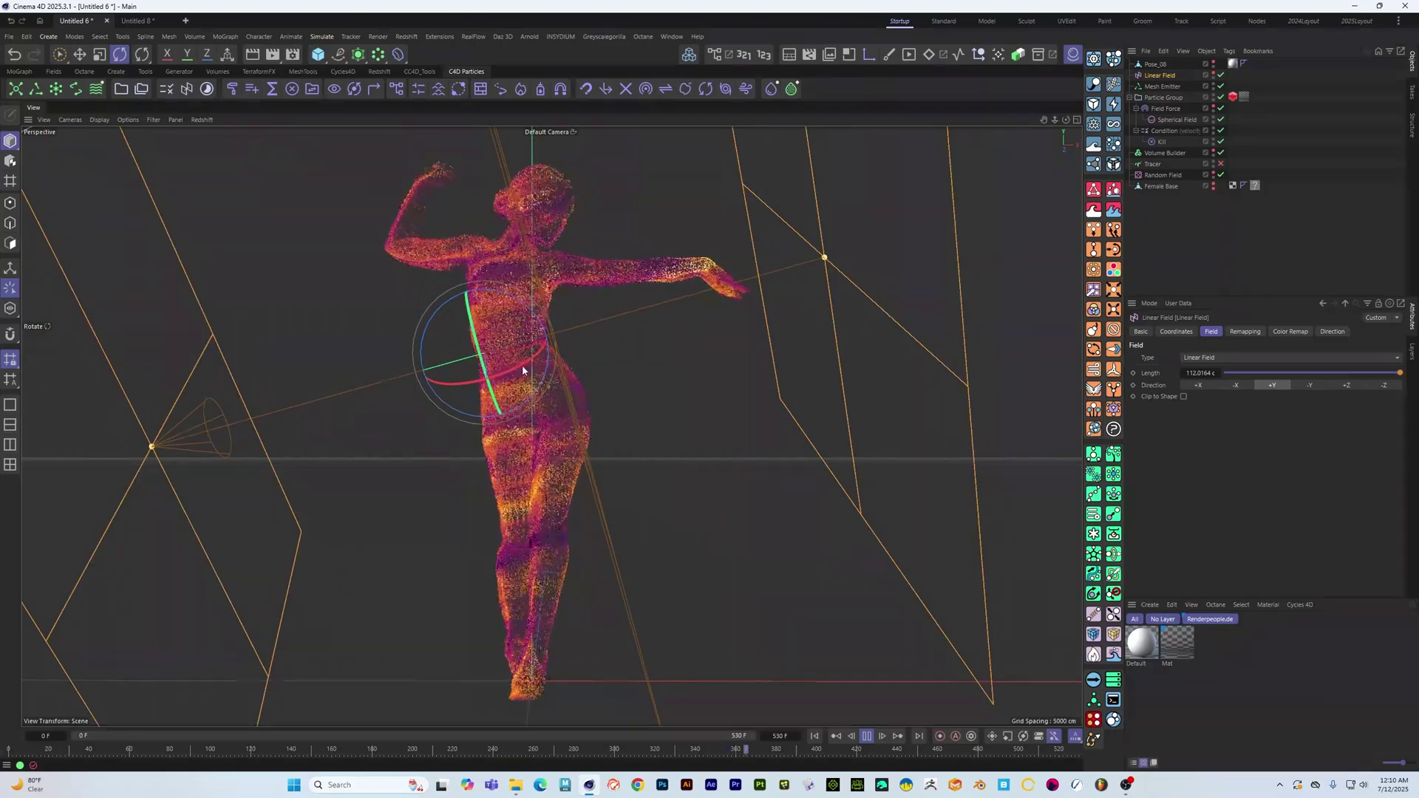
Re-enable the Random Field layer in the Field Force and rotate the Linear Field again
{"action": "left_click", "coordinate": [1163, 108]}
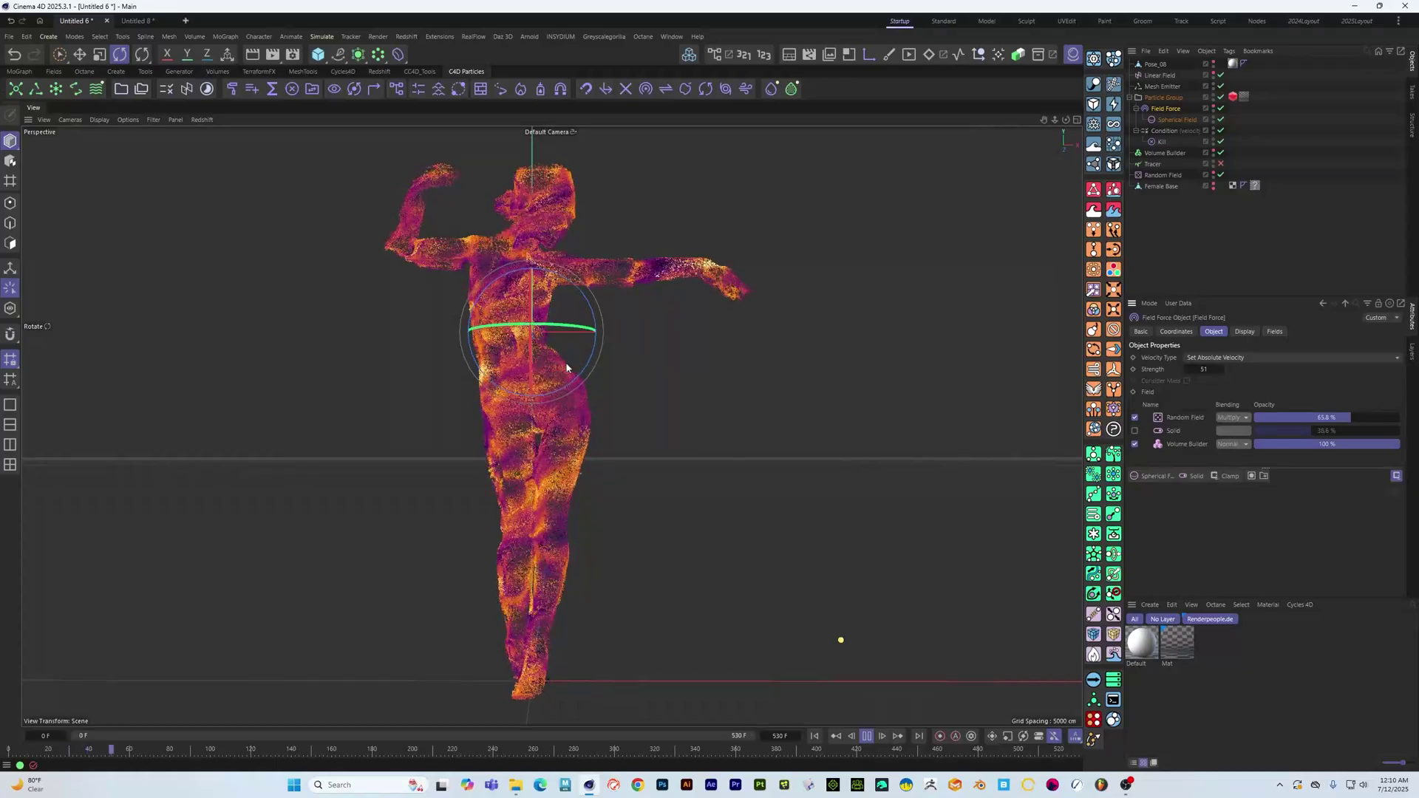
{"action": "left_click", "coordinate": [1157, 77]}
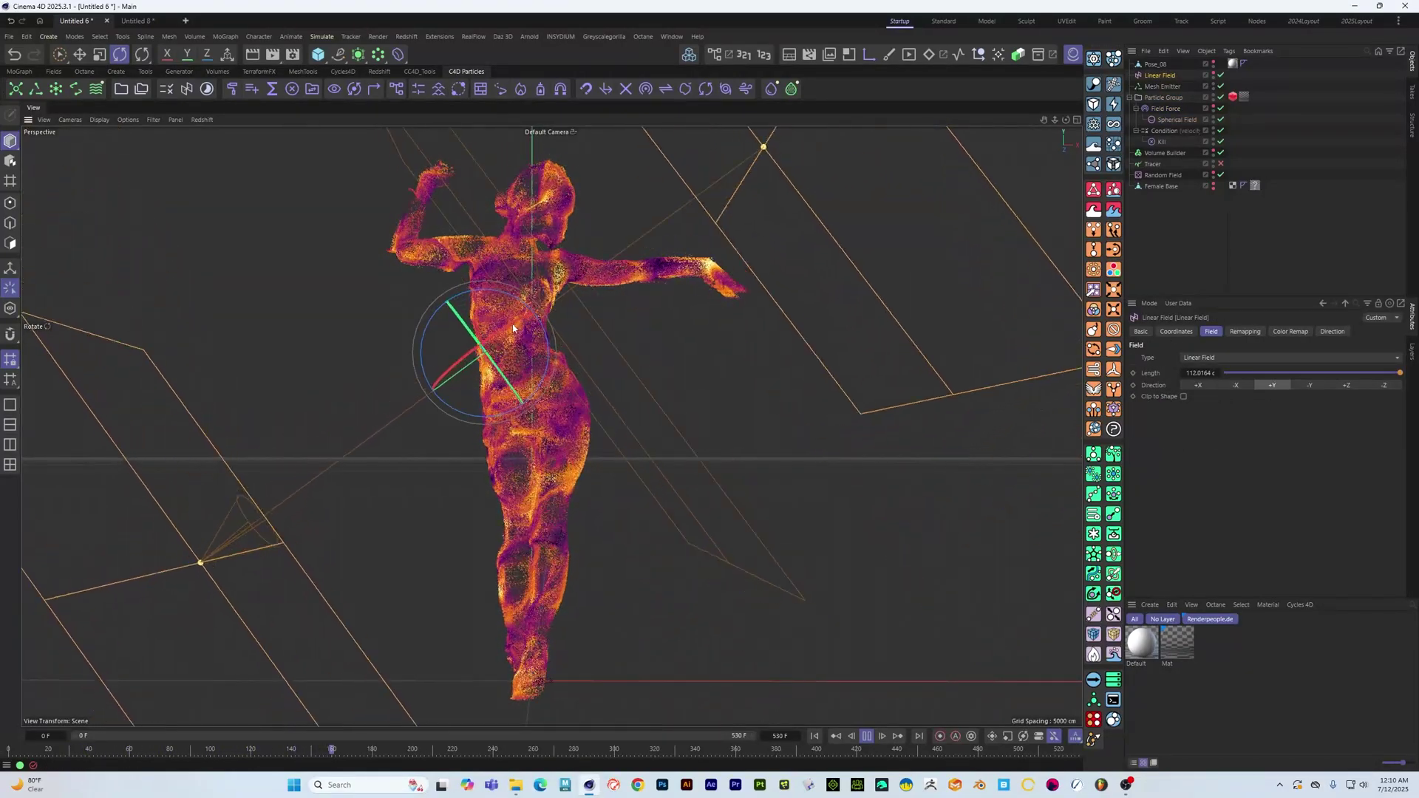
{"action": "left_click_drag", "start_coordinate": [514, 328], "coordinate": [577, 414]}
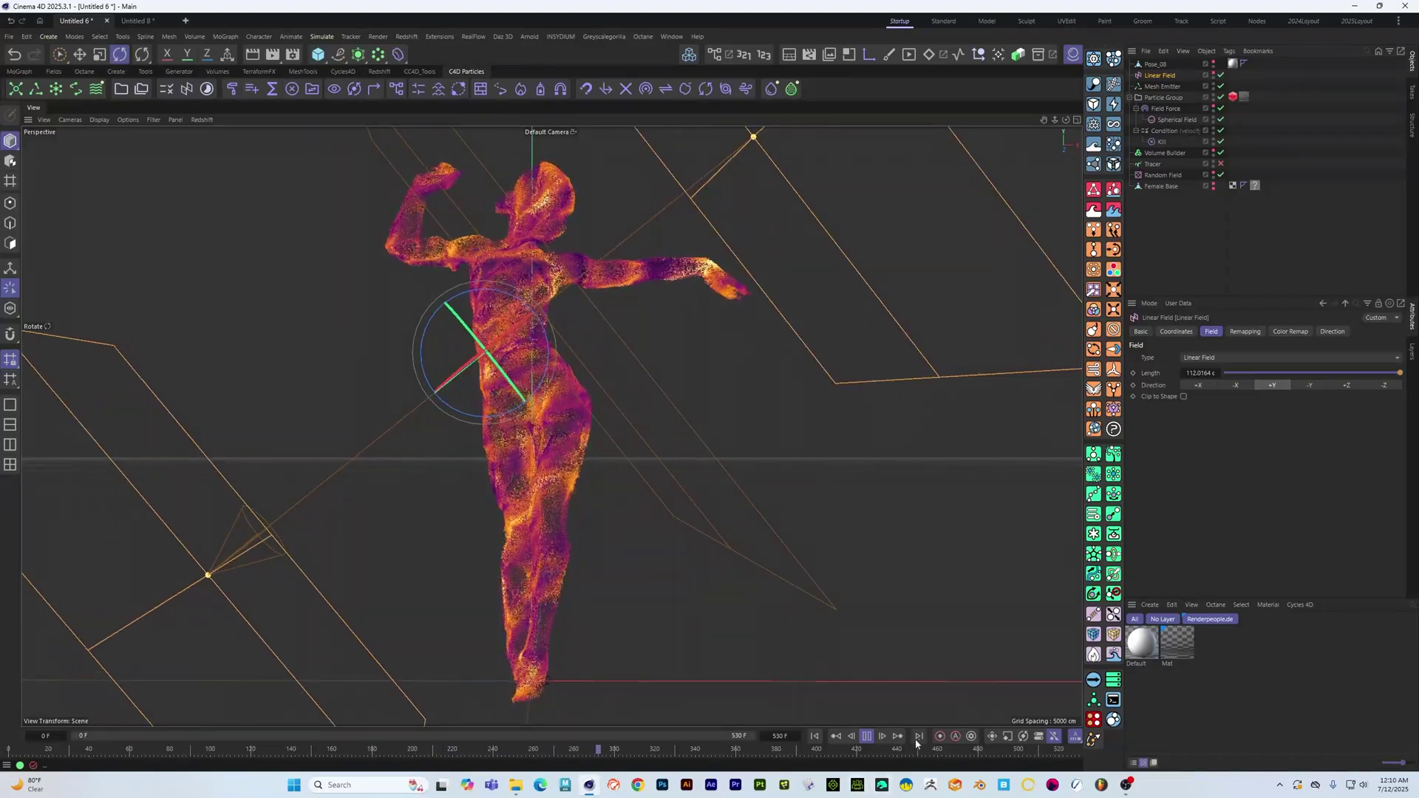
Stop the simulation playback and create a new empty project
{"action": "left_click", "coordinate": [867, 737]}
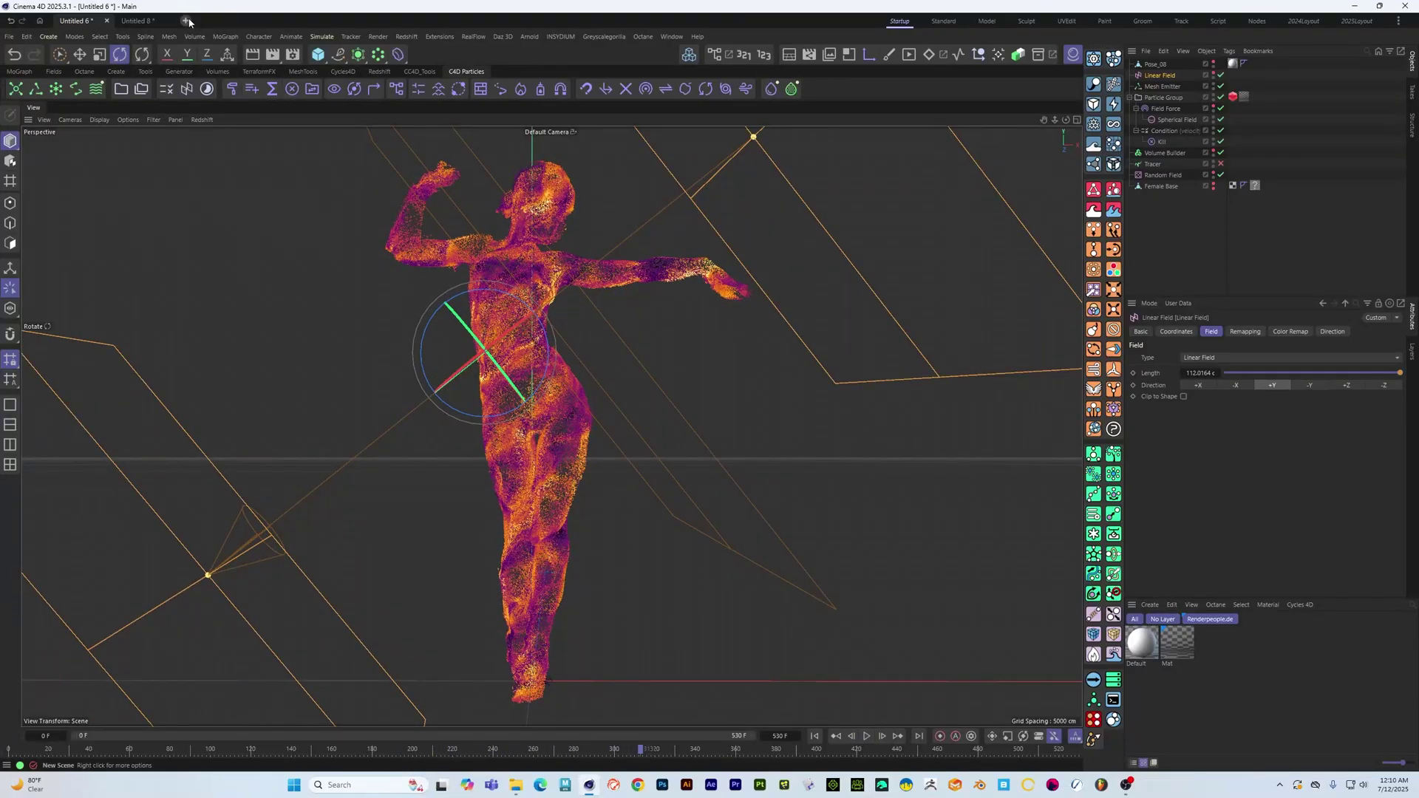
{"action": "key", "text": "ctrl+n"}
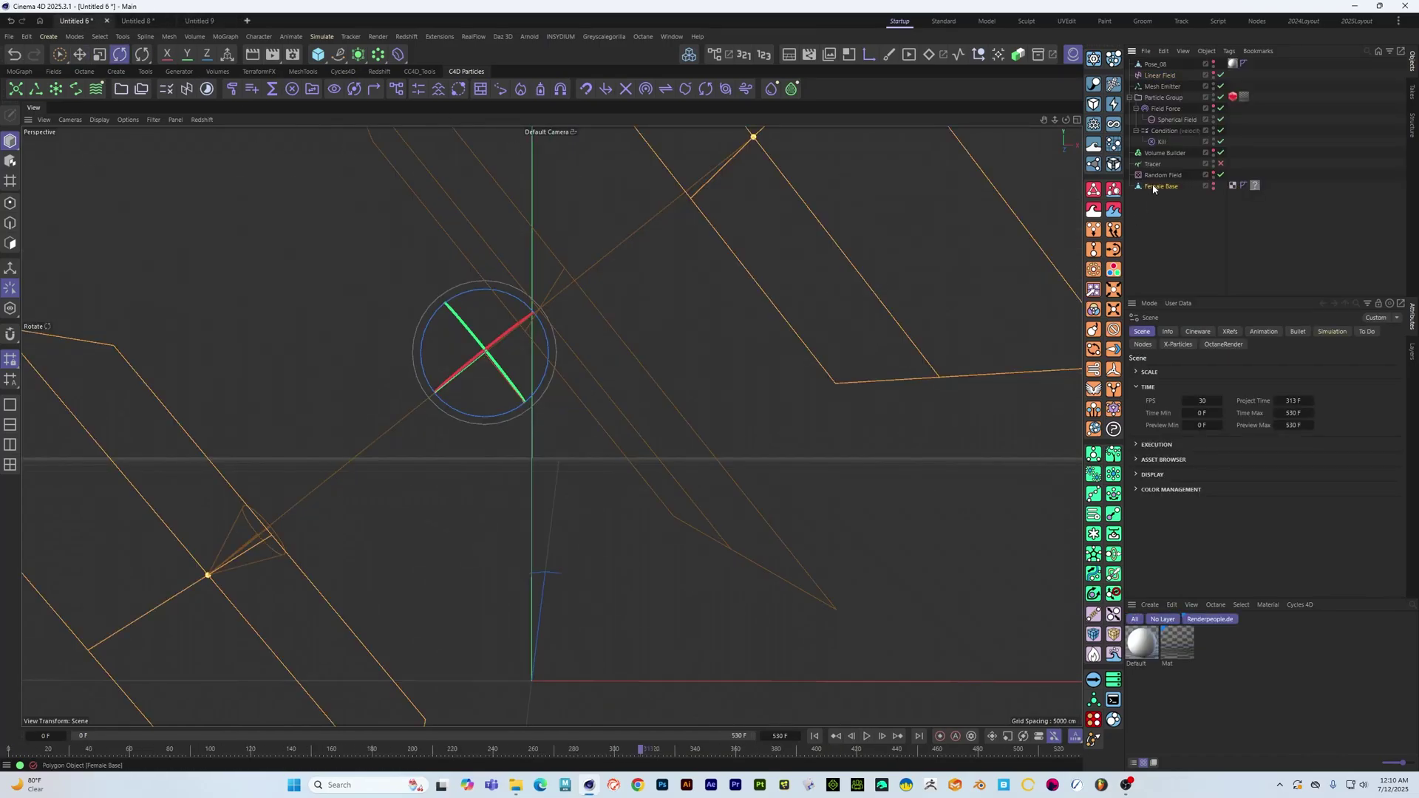
{"action": "left_click", "coordinate": [1154, 187]}
{"action": "left_click", "coordinate": [199, 21]}
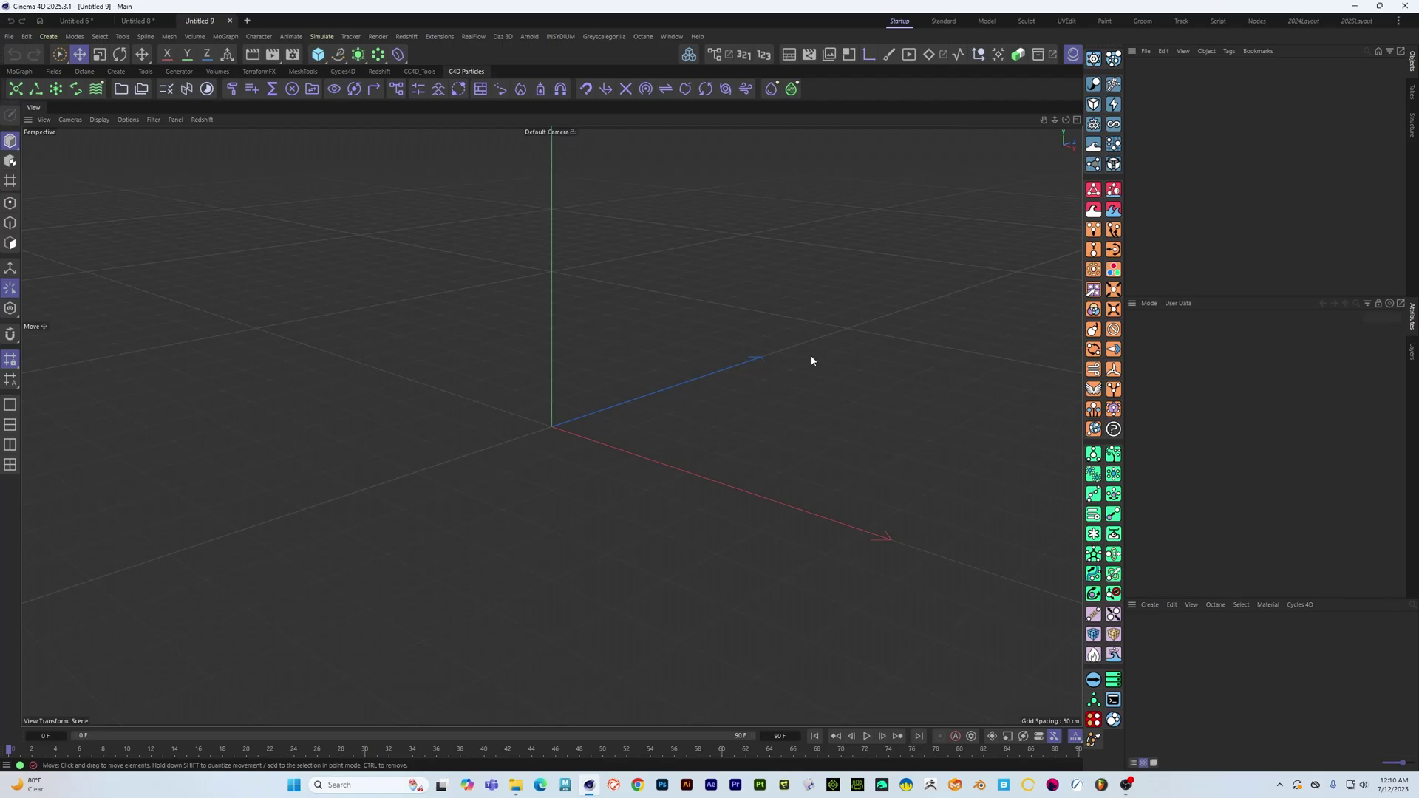
{"action": "key", "text": "ctrl+v"}
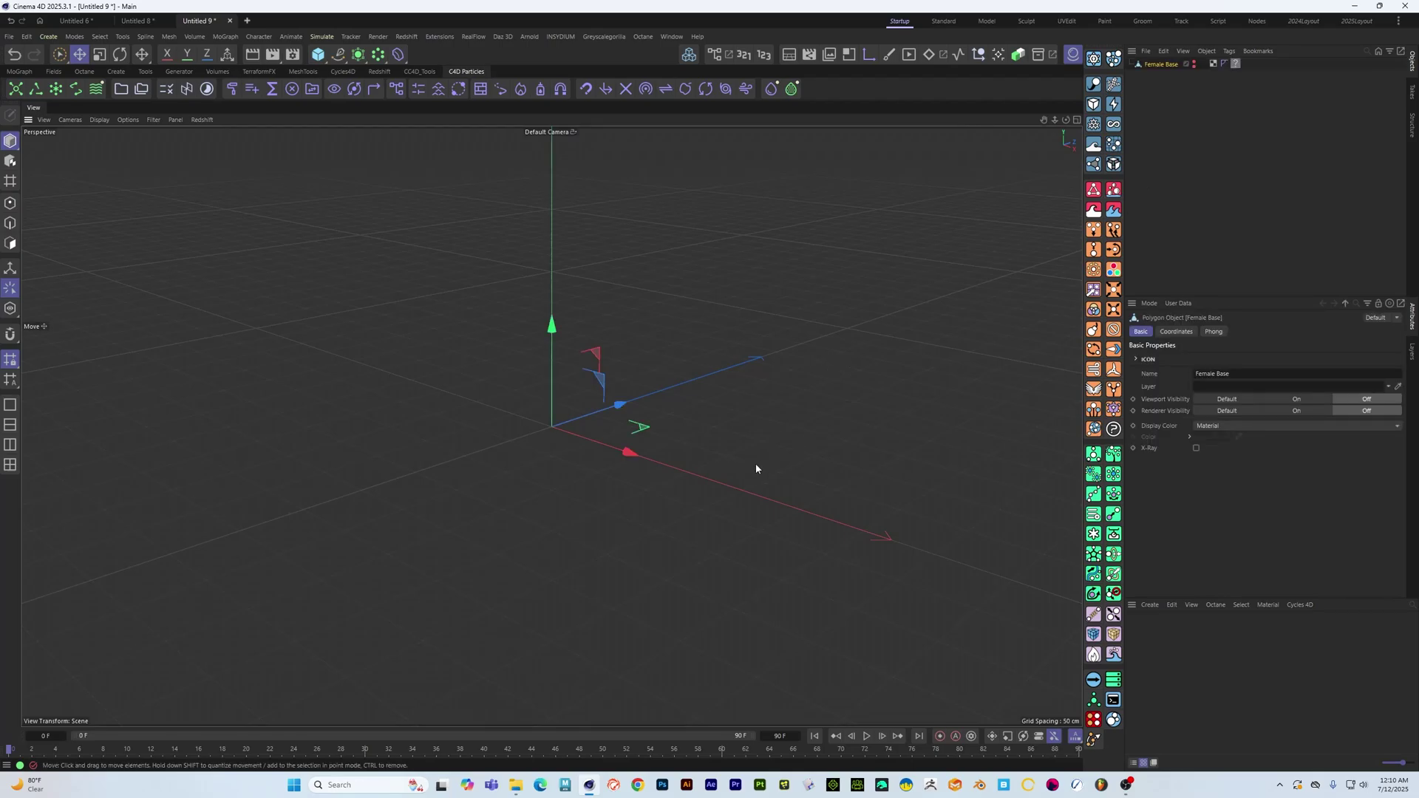
{"action": "left_click", "coordinate": [1198, 67]}
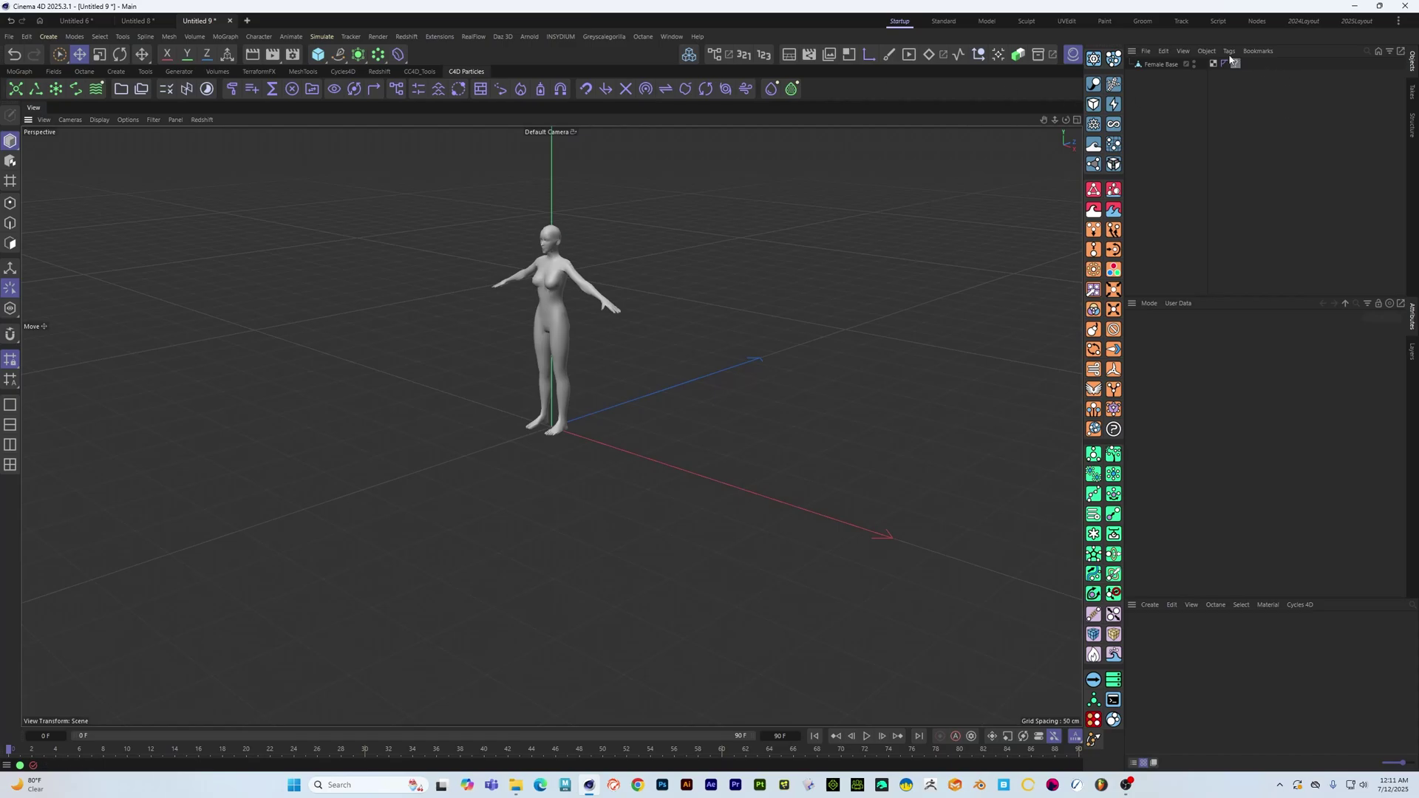
{"action": "left_click", "coordinate": [1165, 65]}
{"action": "key", "text": "Delete"}
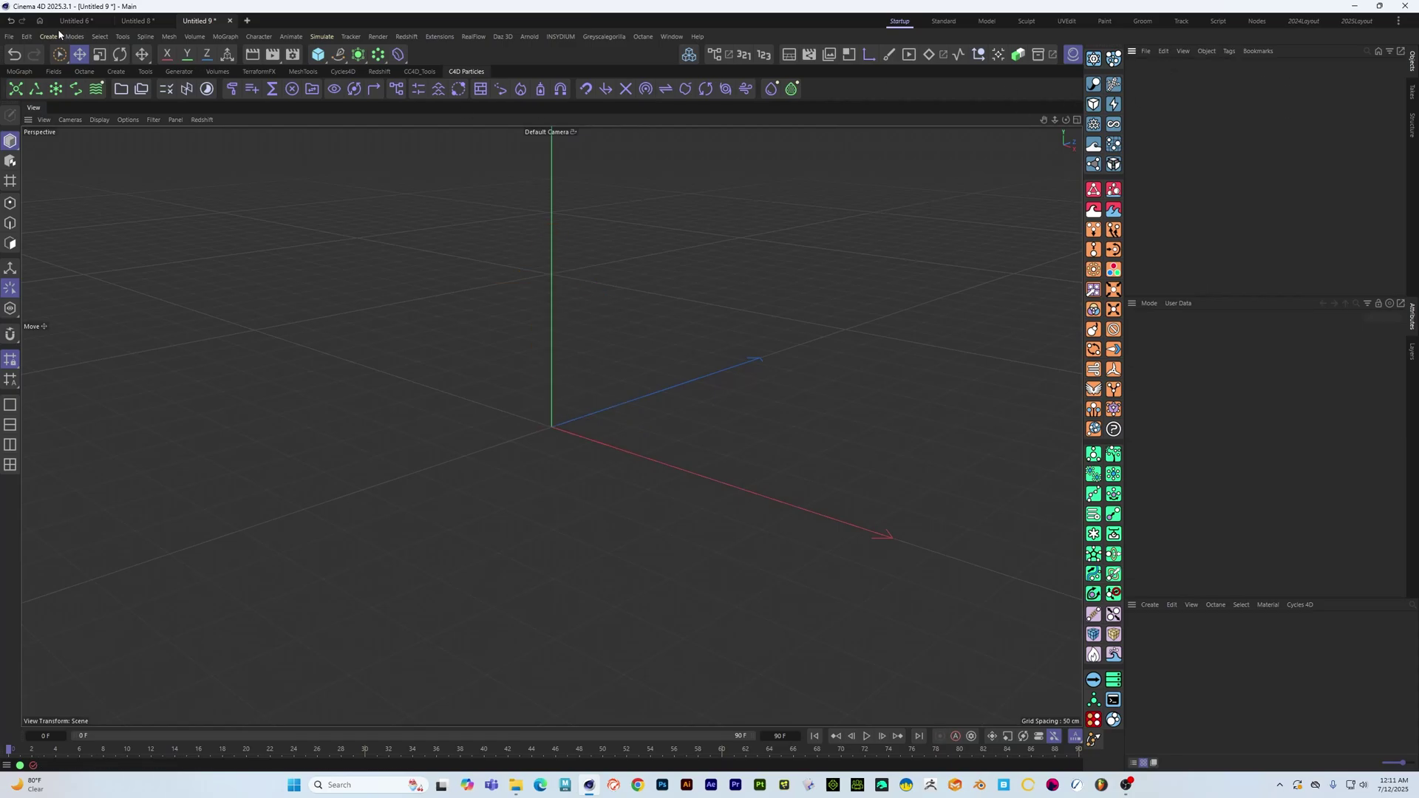
Copy the Pose_08 figure from the Untitled 6 project into the new project and set its viewport visibility to Default
{"action": "left_click", "coordinate": [67, 20]}
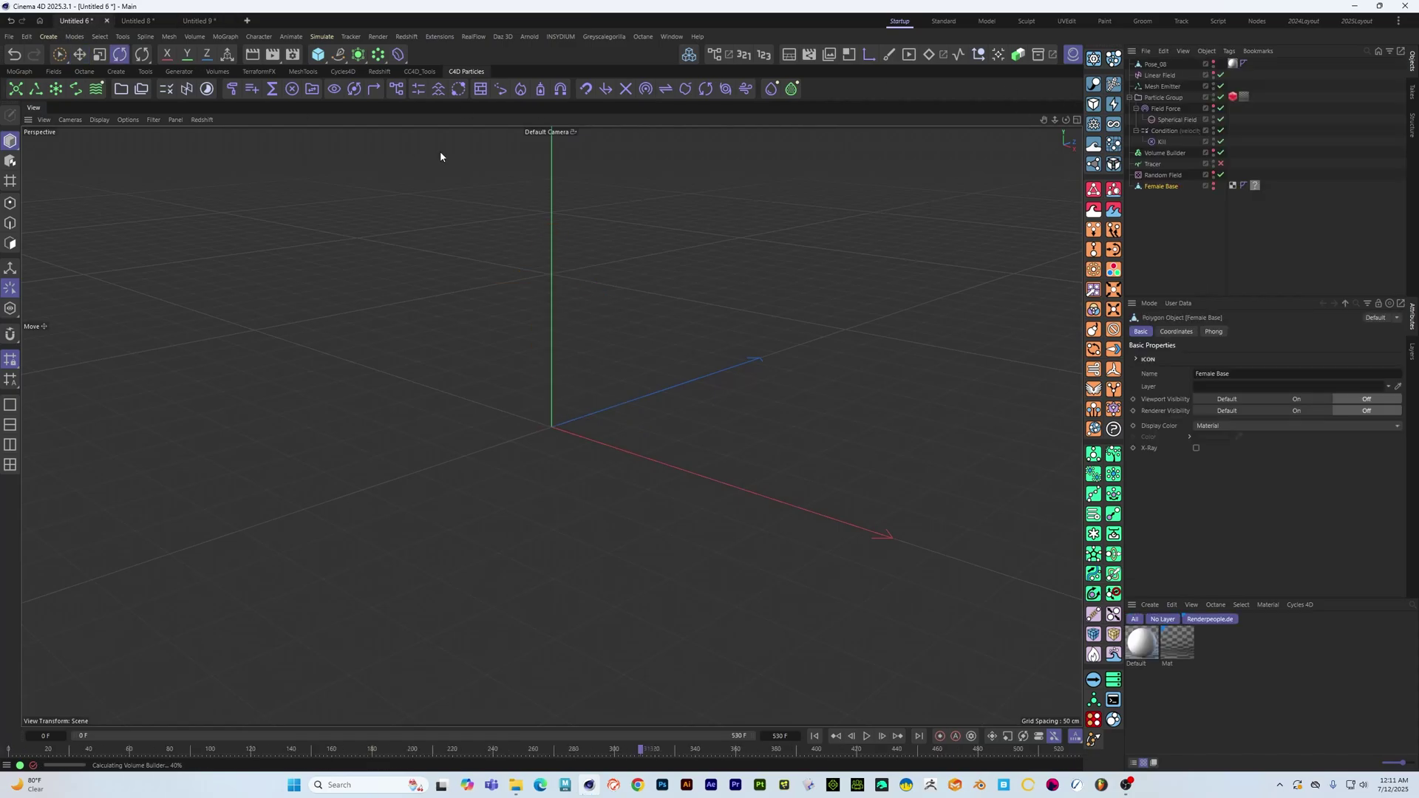
{"action": "left_click", "coordinate": [1162, 153]}
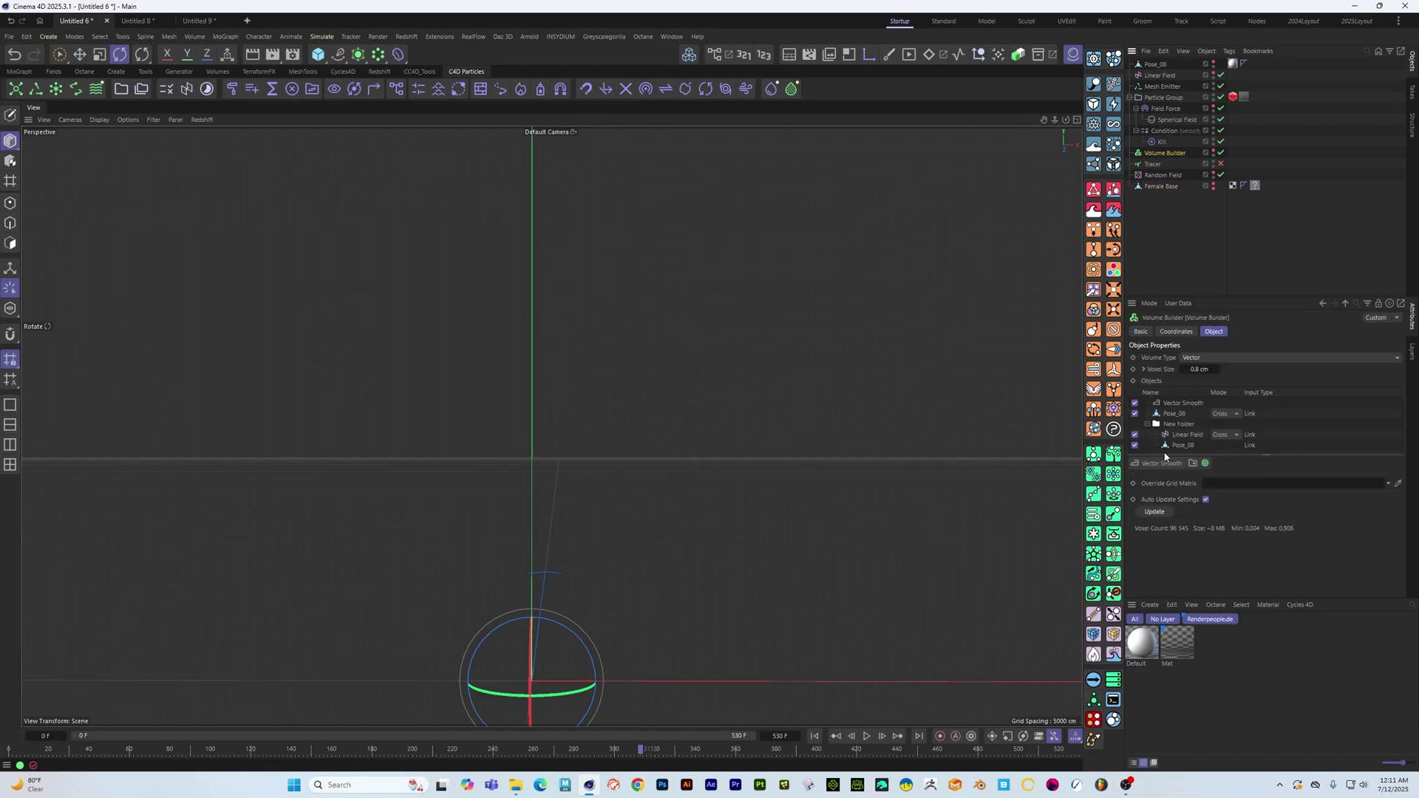
{"action": "left_click", "coordinate": [1153, 64]}
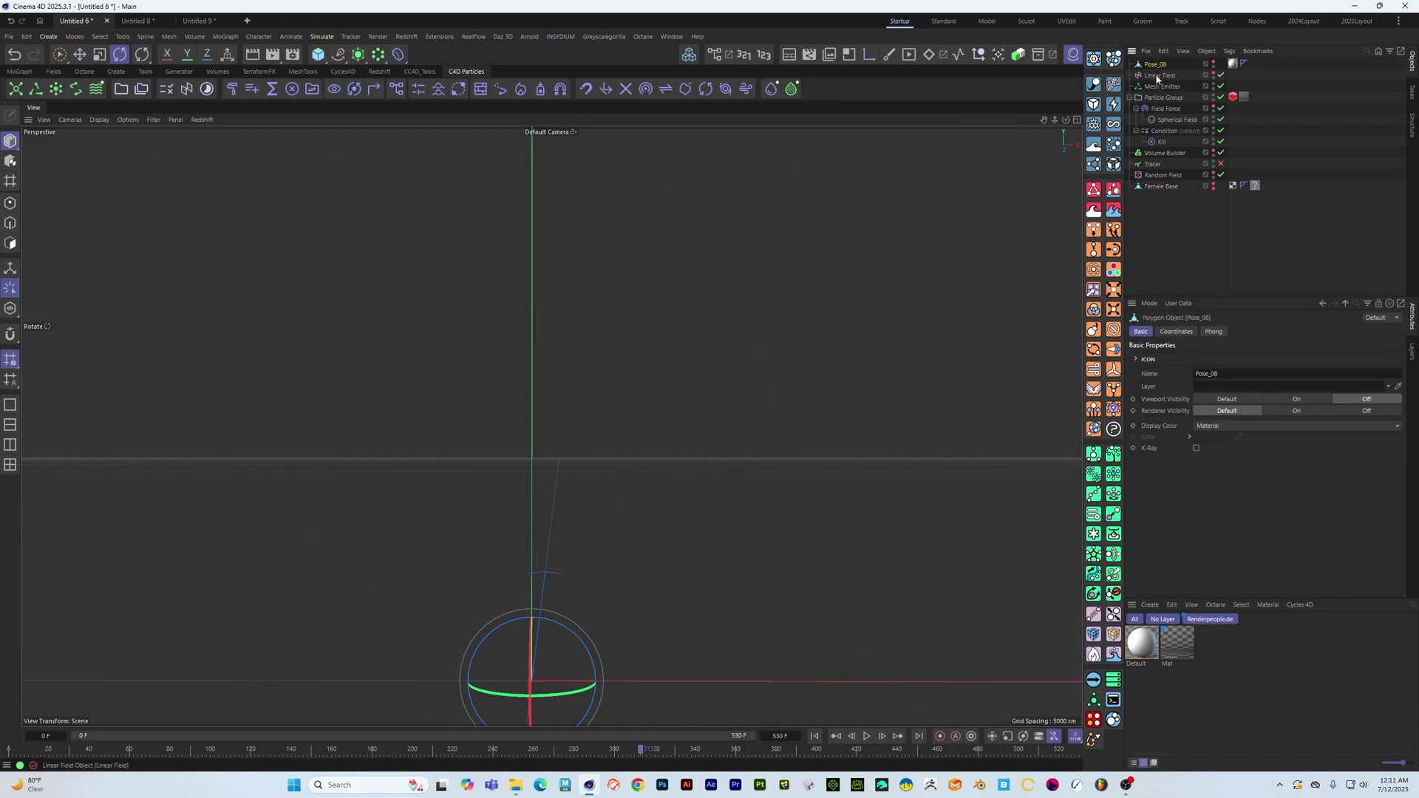
{"action": "left_click", "coordinate": [198, 20]}
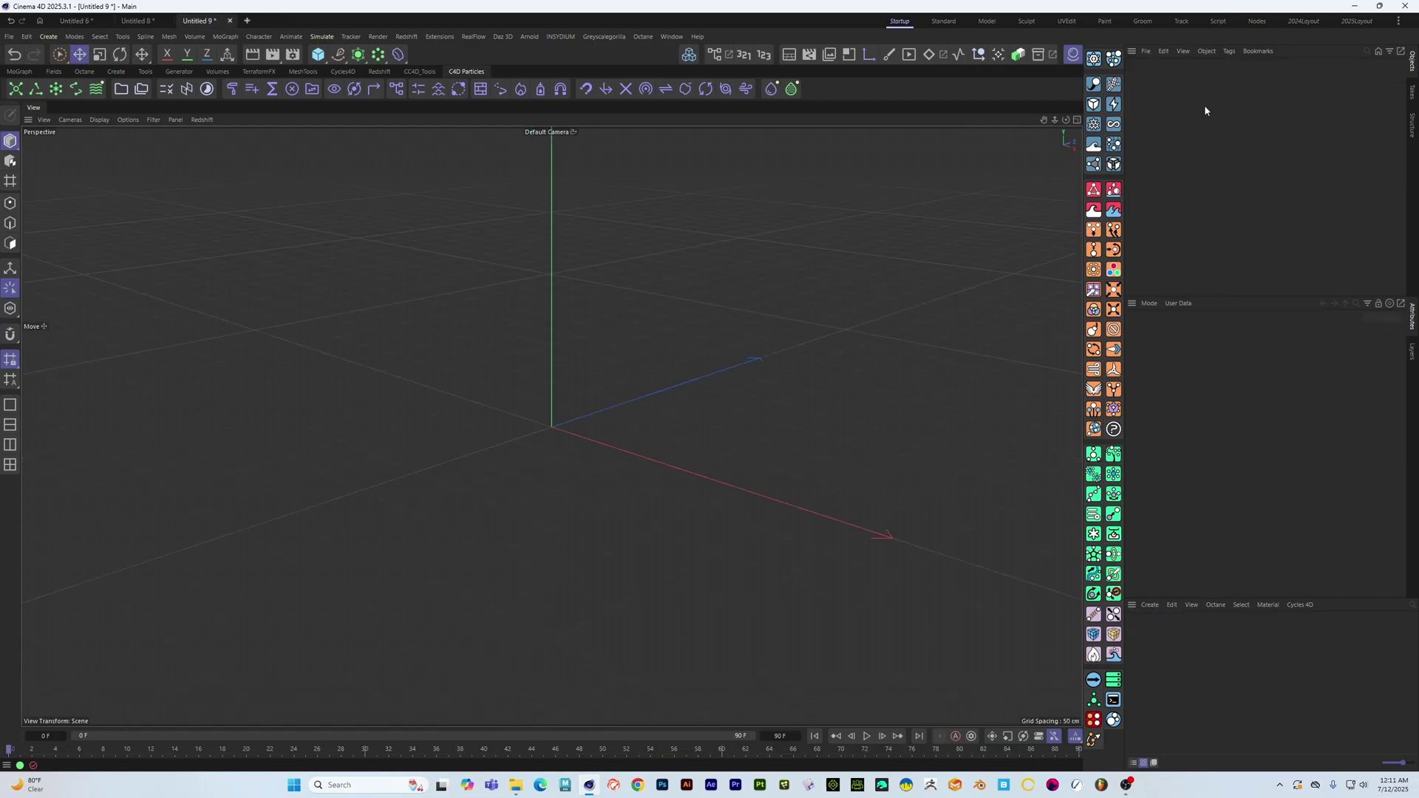
{"action": "key", "text": "ctrl+v"}
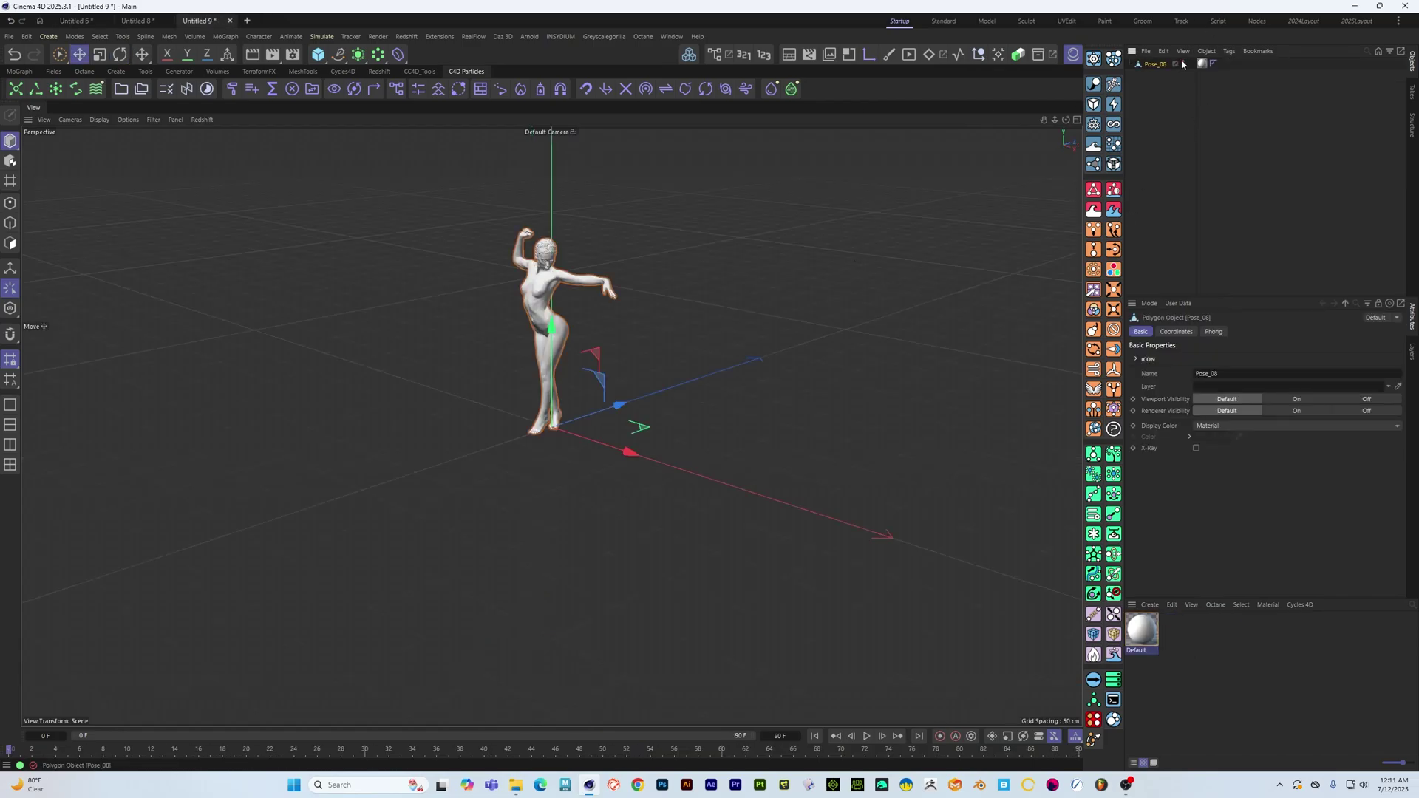
Examine the Pose_08 figure from several angles, including its mesh density with polygon lines displayed
{"action": "left_click_drag", "start_coordinate": [620, 280], "coordinate": [442, 313], "text": "alt"}
{"action": "right_click_drag", "start_coordinate": [442, 313], "coordinate": [629, 320], "text": "alt"}
{"action": "middle_click_drag", "start_coordinate": [763, 352], "coordinate": [553, 300], "text": "alt"}
{"action": "left_click_drag", "start_coordinate": [642, 346], "coordinate": [573, 352], "text": "alt"}
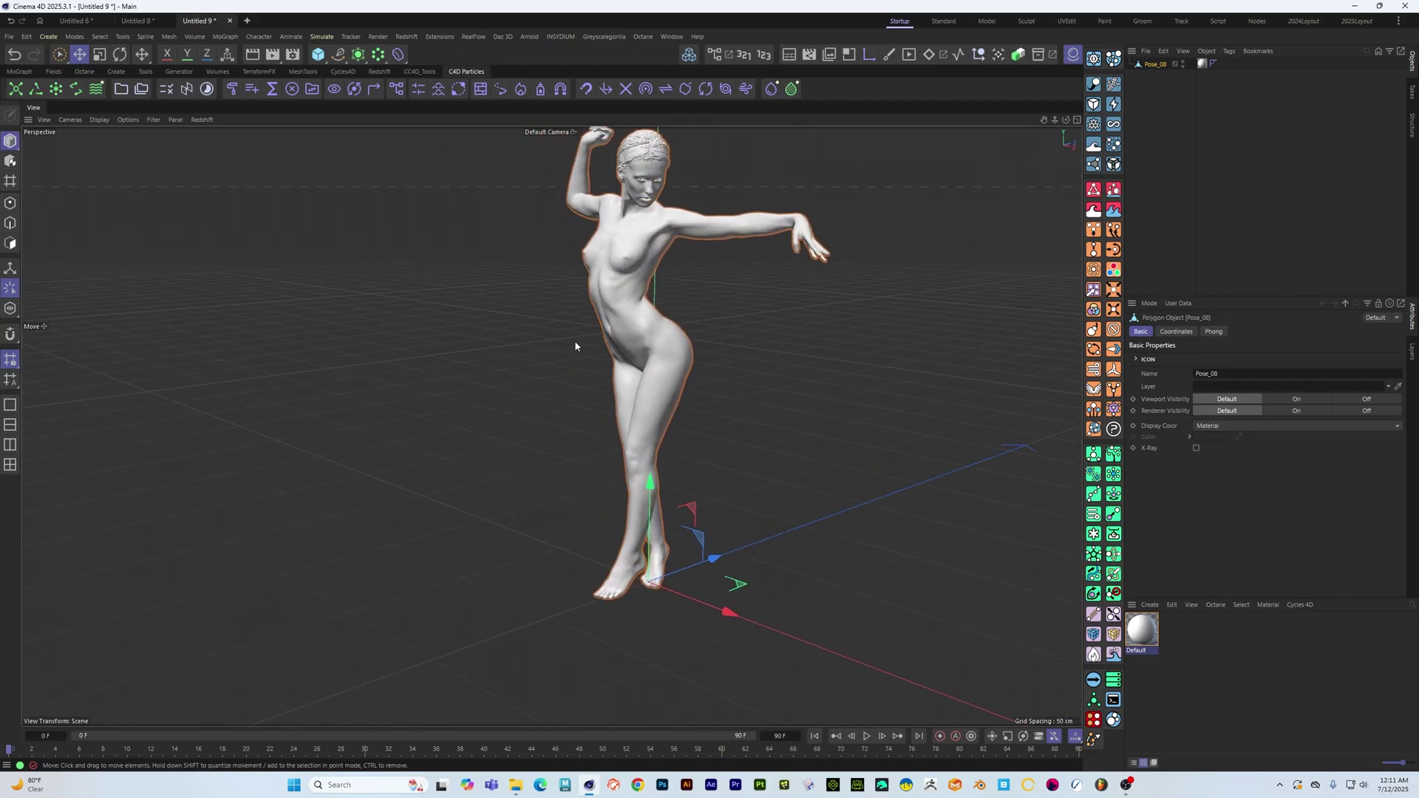
{"action": "key", "text": "n"}
{"action": "key", "text": "b"}
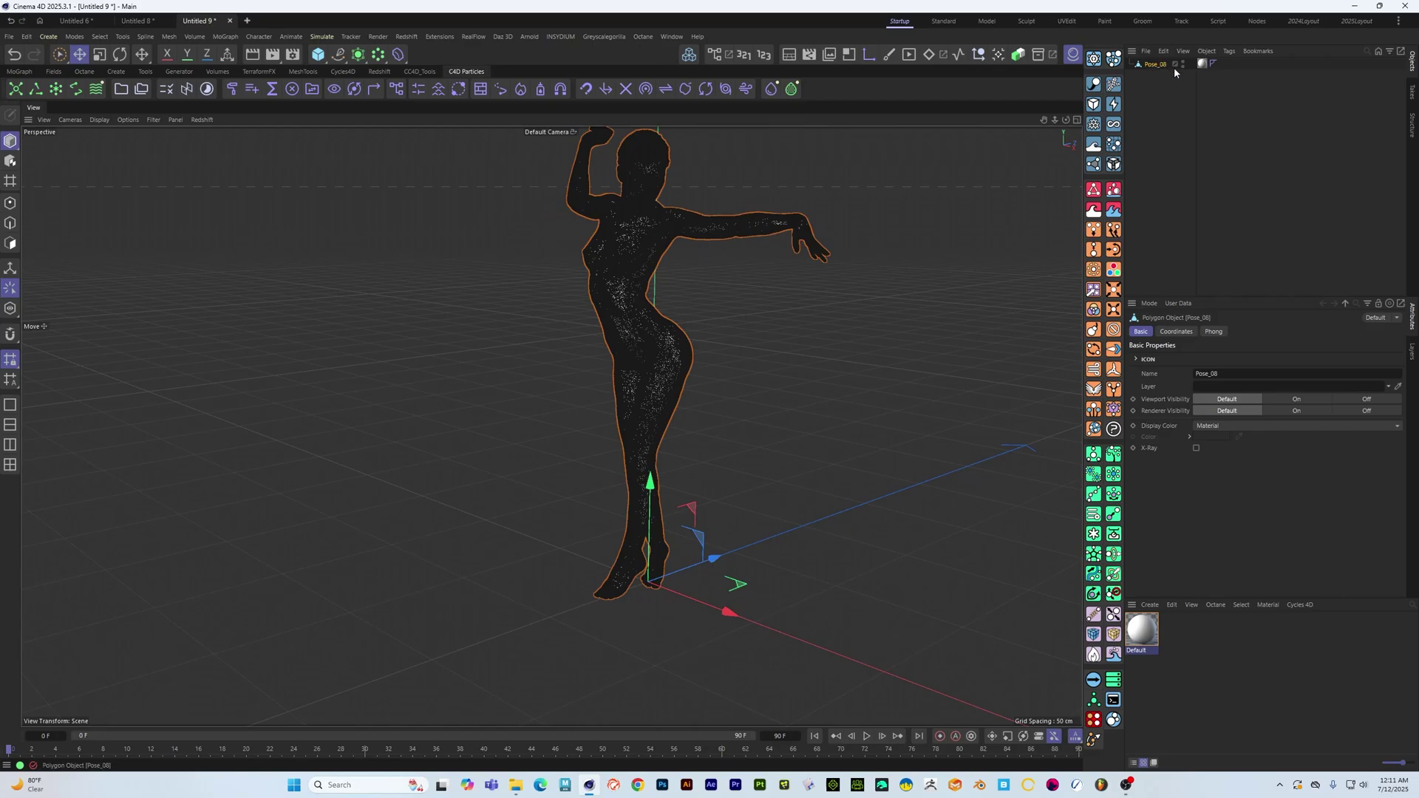
{"action": "left_click_drag", "start_coordinate": [598, 458], "coordinate": [689, 454], "text": "alt"}
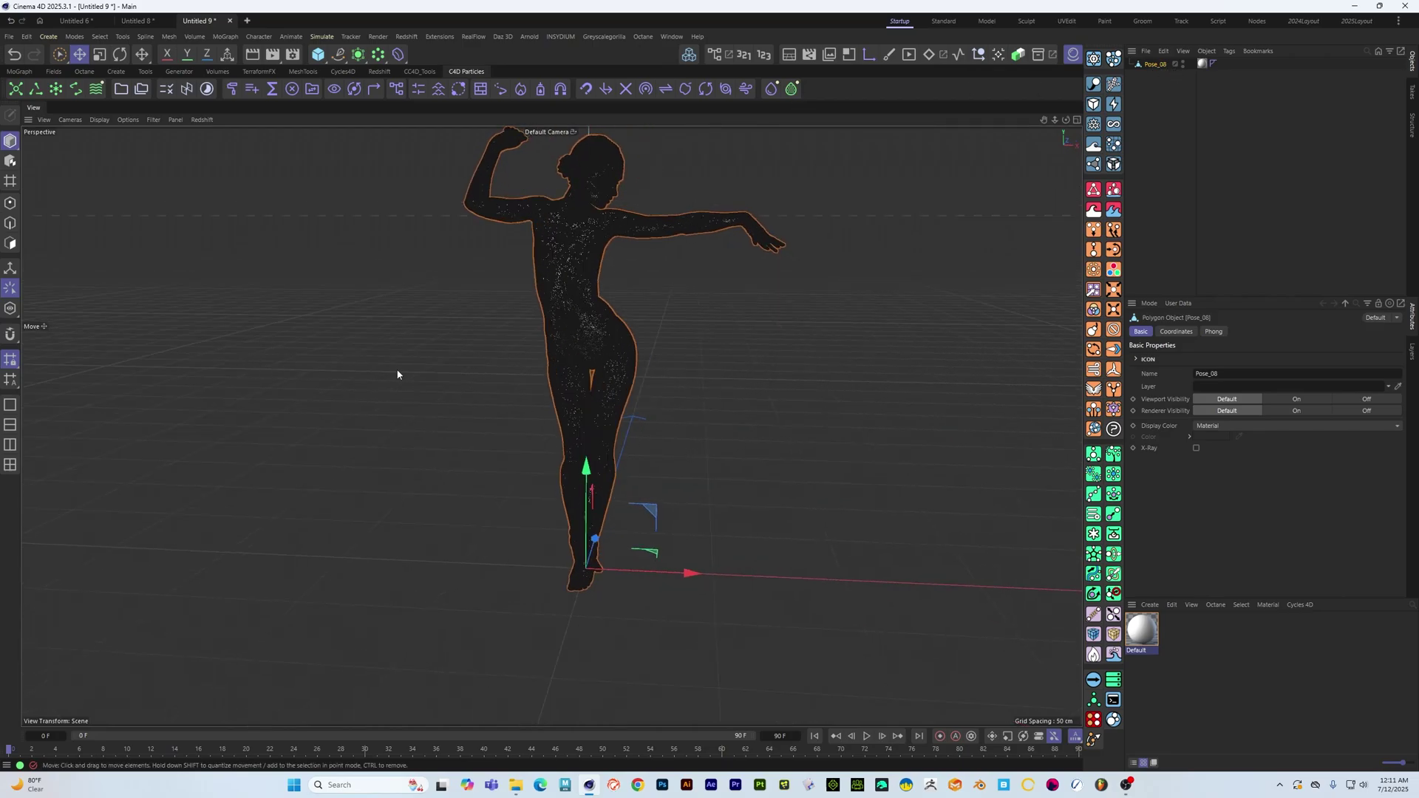
{"action": "mouse_move", "coordinate": [397, 375]}
{"action": "left_mouse_down", "text": "alt"}
{"action": "mouse_move", "coordinate": [647, 403]}
{"action": "mouse_move", "coordinate": [614, 360]}
{"action": "mouse_move", "coordinate": [662, 418]}
{"action": "mouse_move", "coordinate": [598, 429]}
{"action": "left_mouse_up", "text": "alt"}
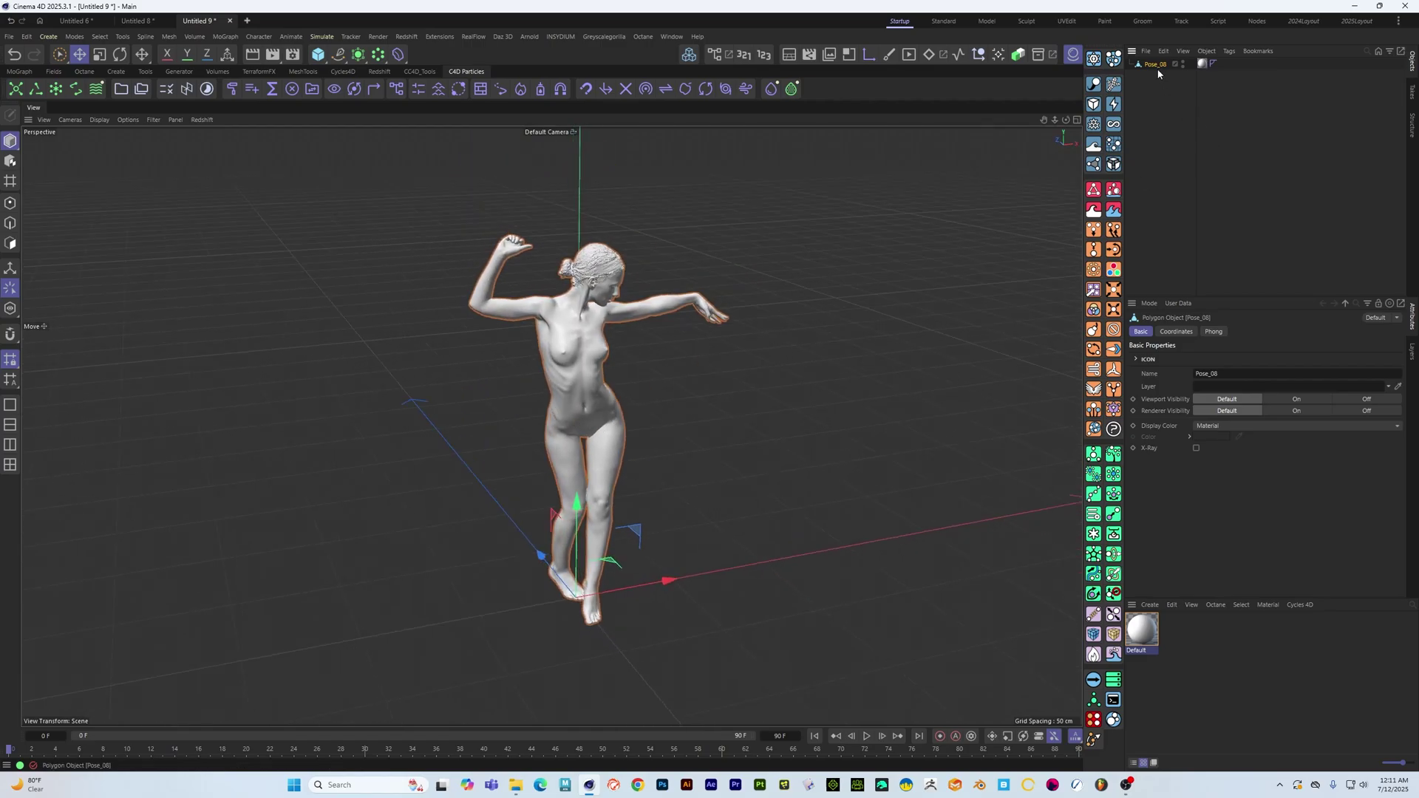
Place Pose_08 inside a new Volume Builder with the Vector volume type and a 1 cm voxel size
{"action": "left_click", "coordinate": [218, 71]}
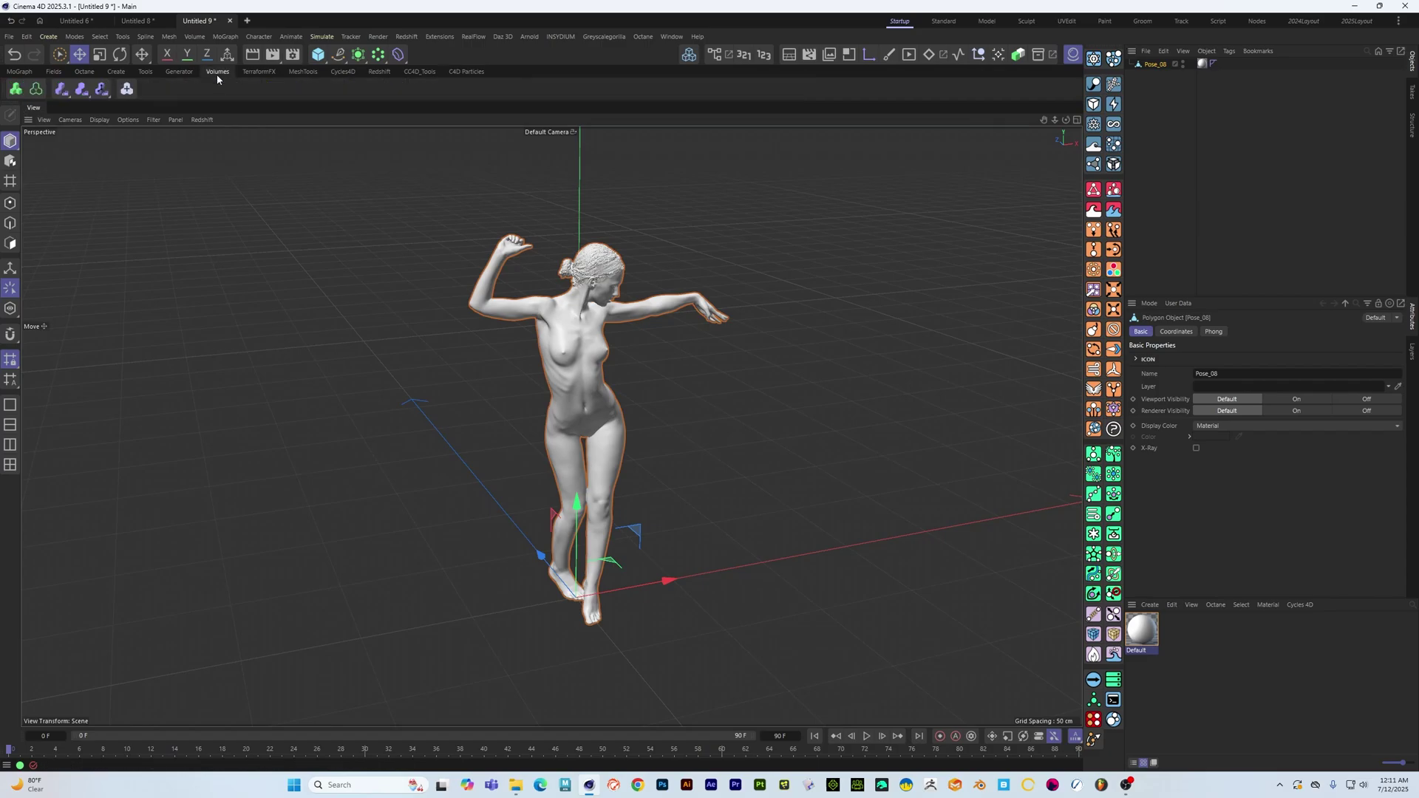
{"action": "left_click", "coordinate": [15, 89], "text": "alt"}
{"action": "left_click", "coordinate": [1239, 358]}
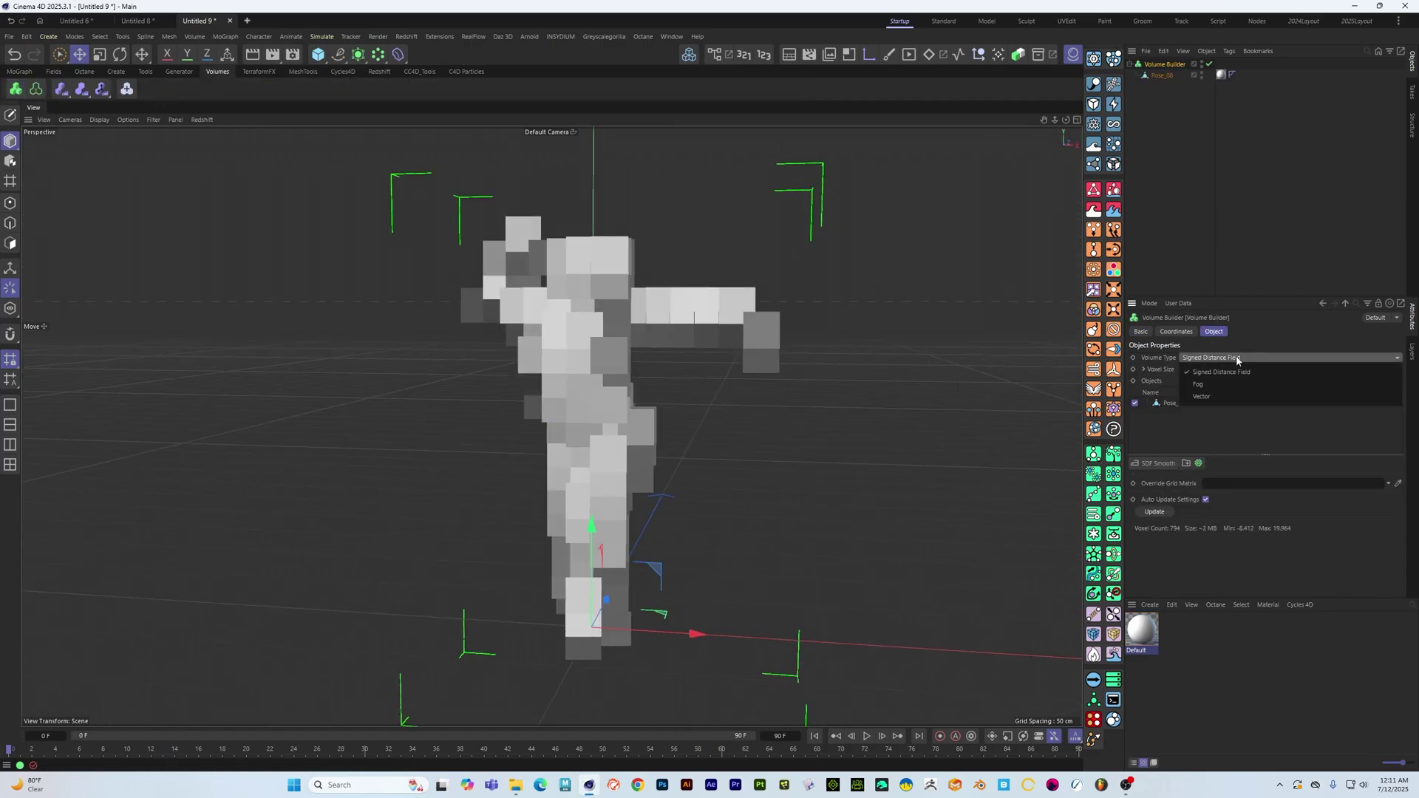
{"action": "left_click", "coordinate": [1231, 400]}
{"action": "left_click_drag", "start_coordinate": [653, 450], "coordinate": [689, 470], "text": "alt"}
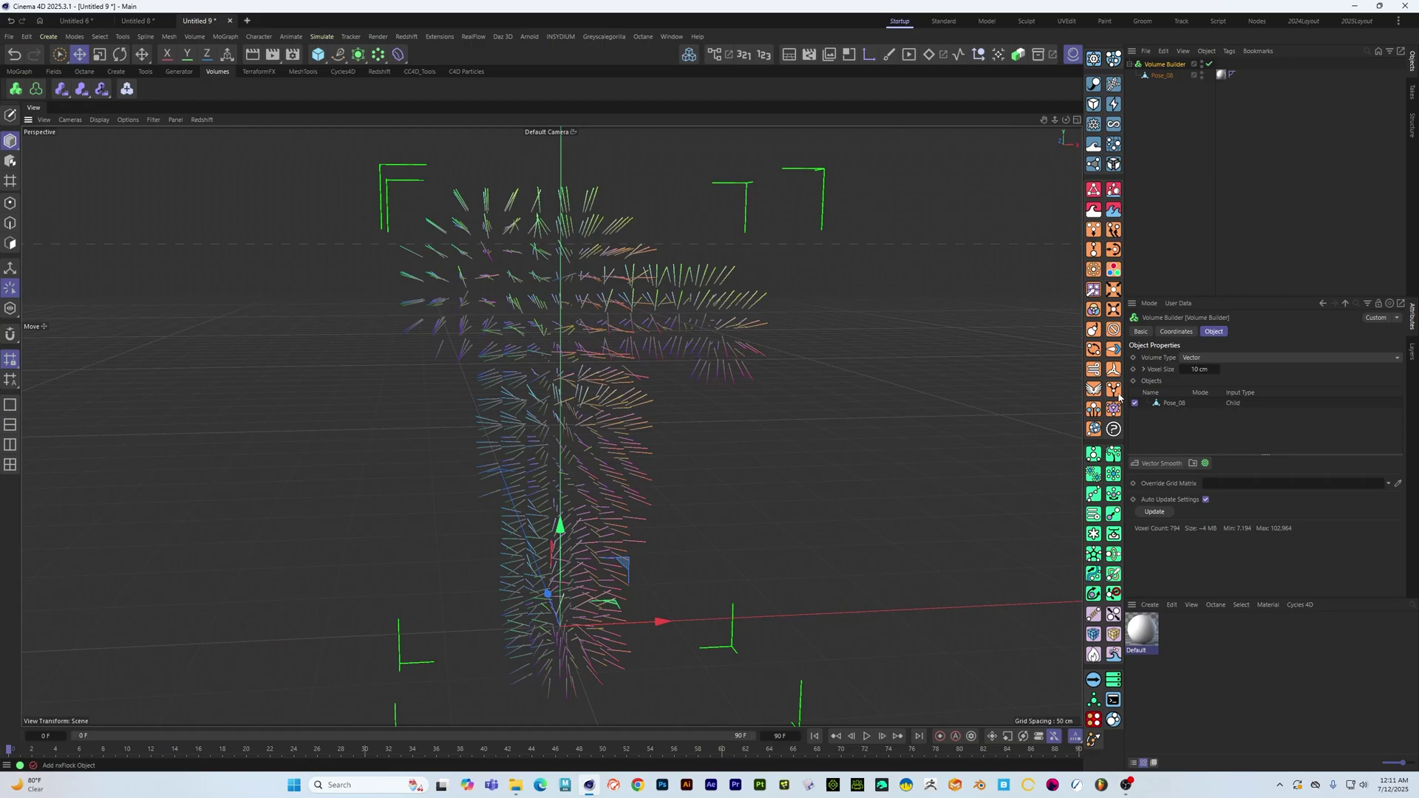
{"action": "mouse_move", "coordinate": [1206, 368]}
{"action": "left_mouse_down"}
{"action": "mouse_move", "coordinate": [1139, 369]}
{"action": "mouse_move", "coordinate": [1204, 370]}
{"action": "left_mouse_up"}
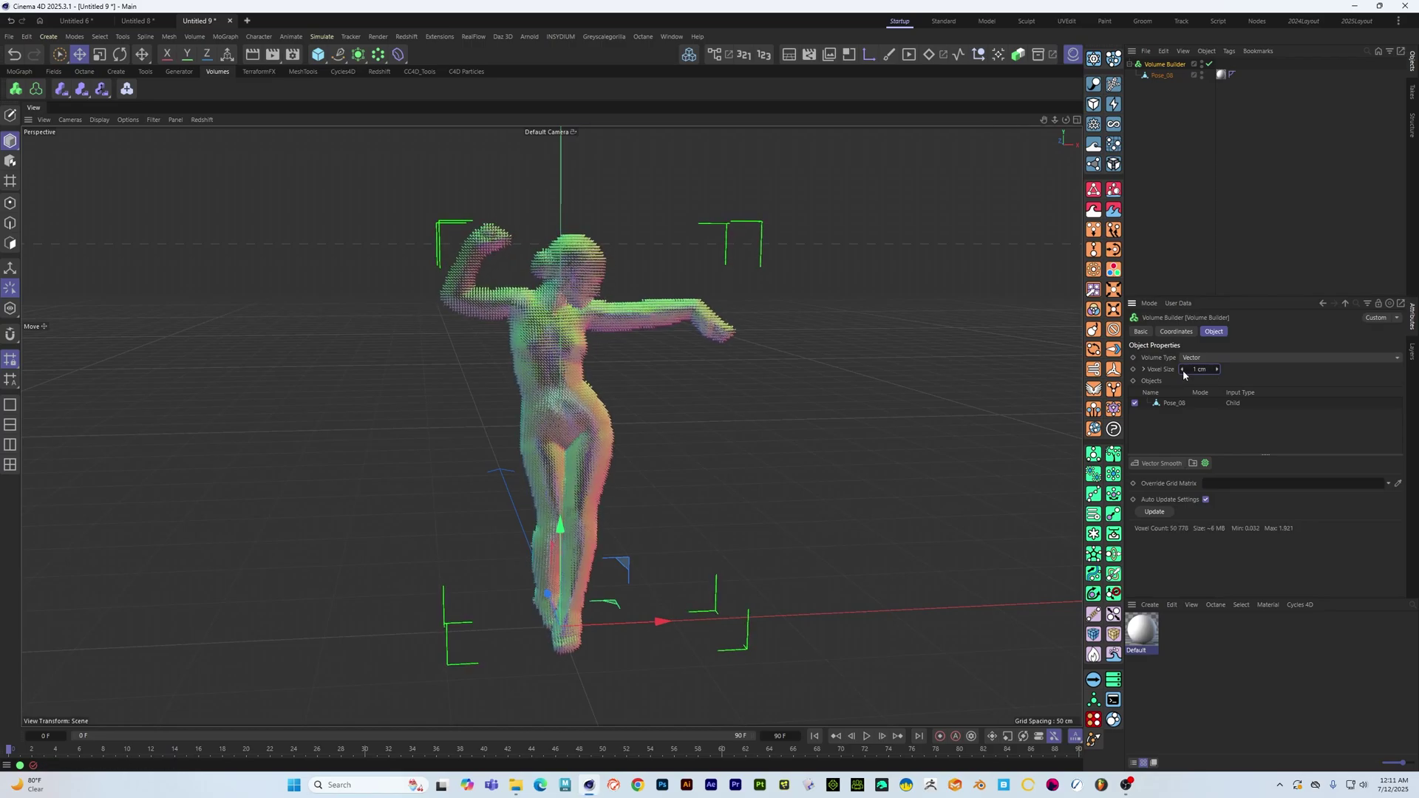
Create a Random Field and link it into the Volume Builder's object list
{"action": "scroll", "coordinate": [493, 337], "scroll_direction": "up", "scroll_amount": 8}
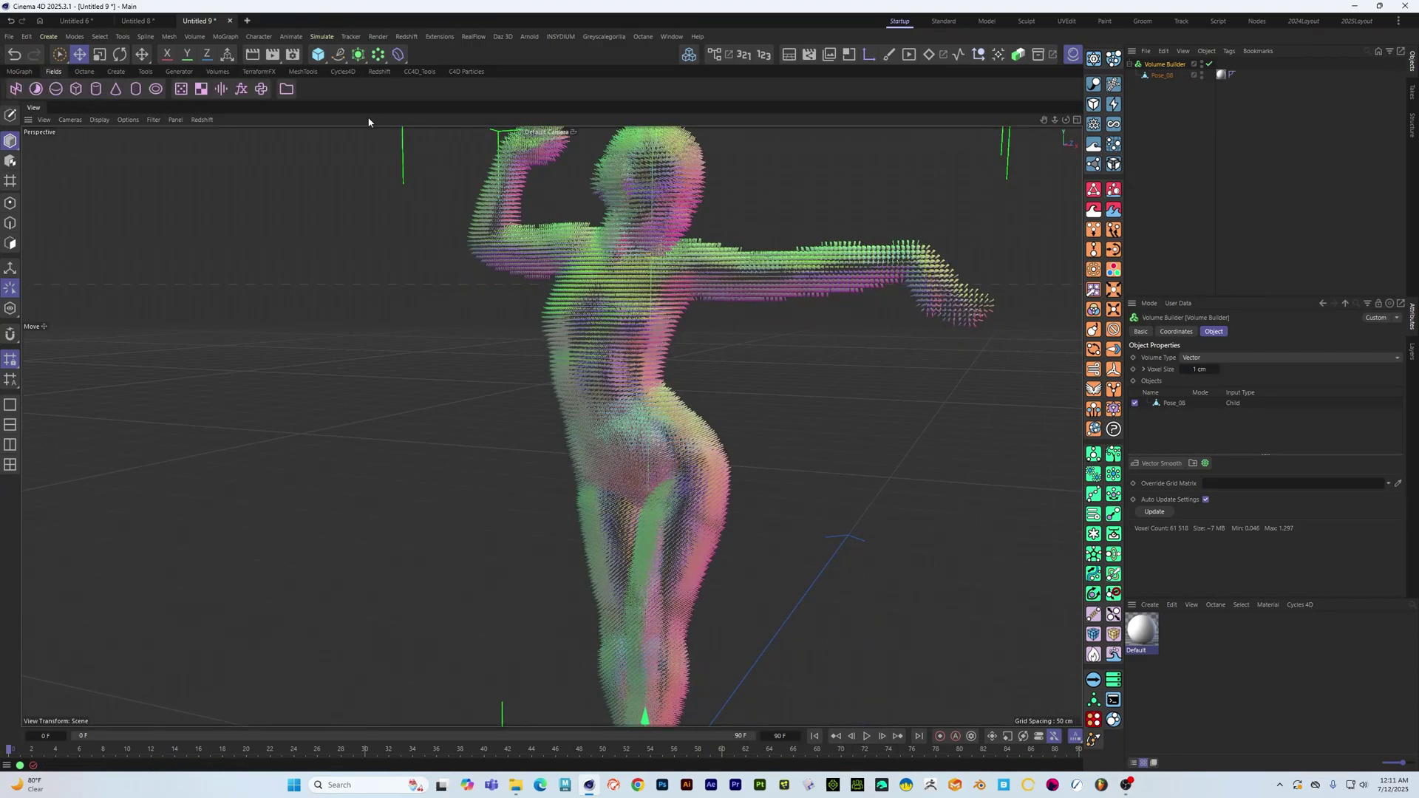
{"action": "left_click", "coordinate": [181, 89]}
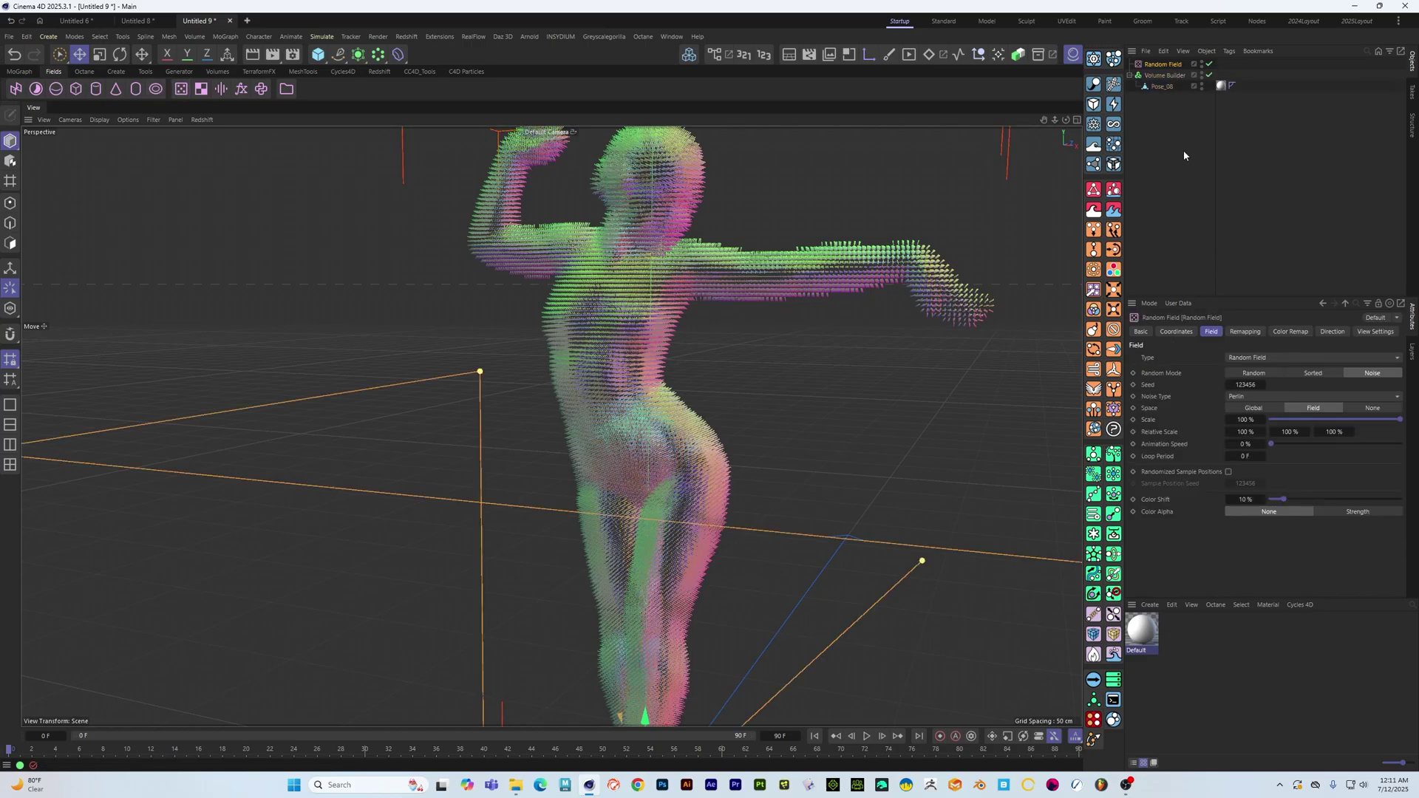
{"action": "left_click", "coordinate": [1169, 76]}
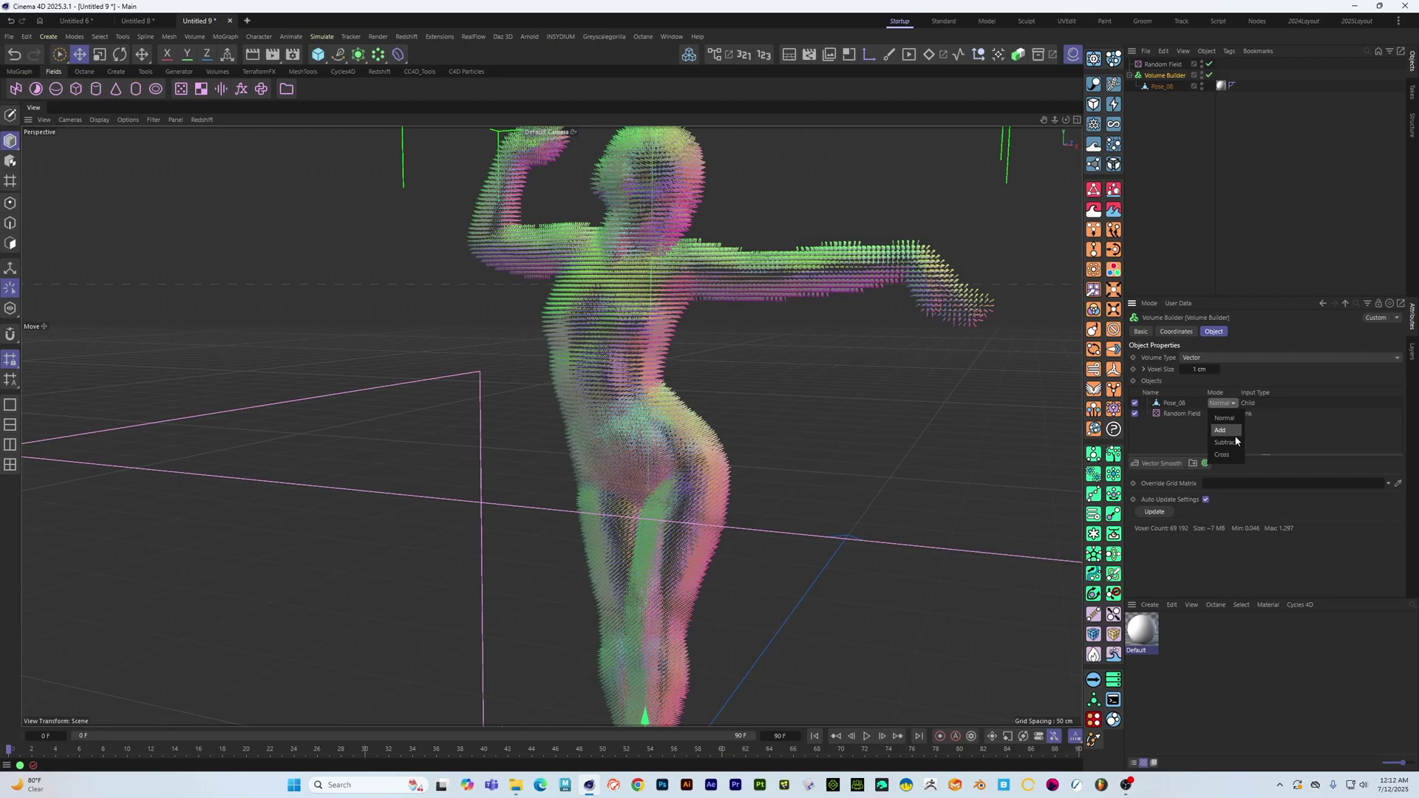
Blend the Volume Builder's inputs in Cross mode, with the Random Field above Pose_08, and inspect the resulting vectors
{"action": "left_click", "coordinate": [1176, 403]}
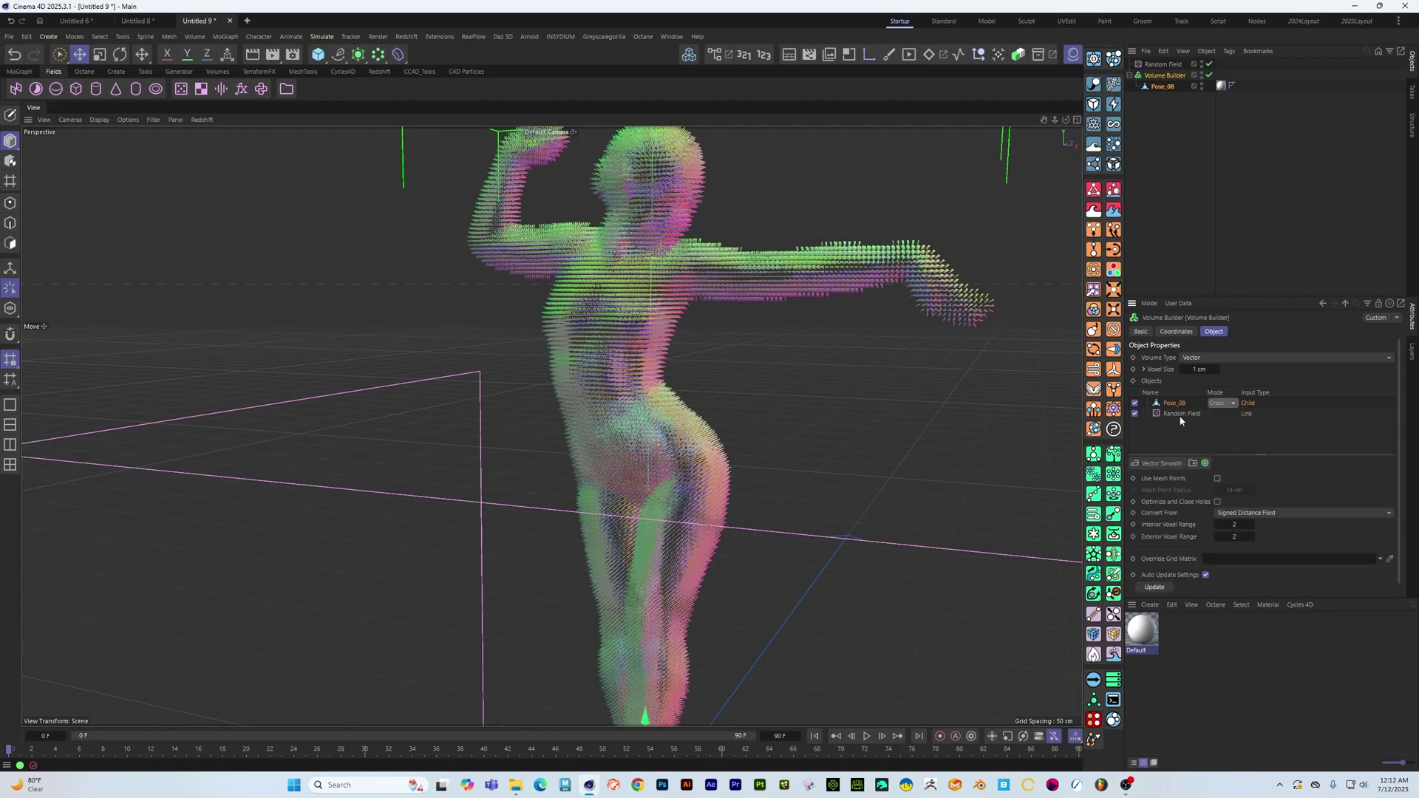
{"action": "left_click", "coordinate": [1182, 415]}
{"action": "left_click", "coordinate": [1179, 406]}
{"action": "left_click_drag", "start_coordinate": [655, 357], "coordinate": [665, 304], "text": "alt"}
{"action": "right_click_drag", "start_coordinate": [665, 304], "coordinate": [699, 325], "text": "alt"}
{"action": "middle_click_drag", "start_coordinate": [701, 325], "coordinate": [714, 381], "text": "alt"}
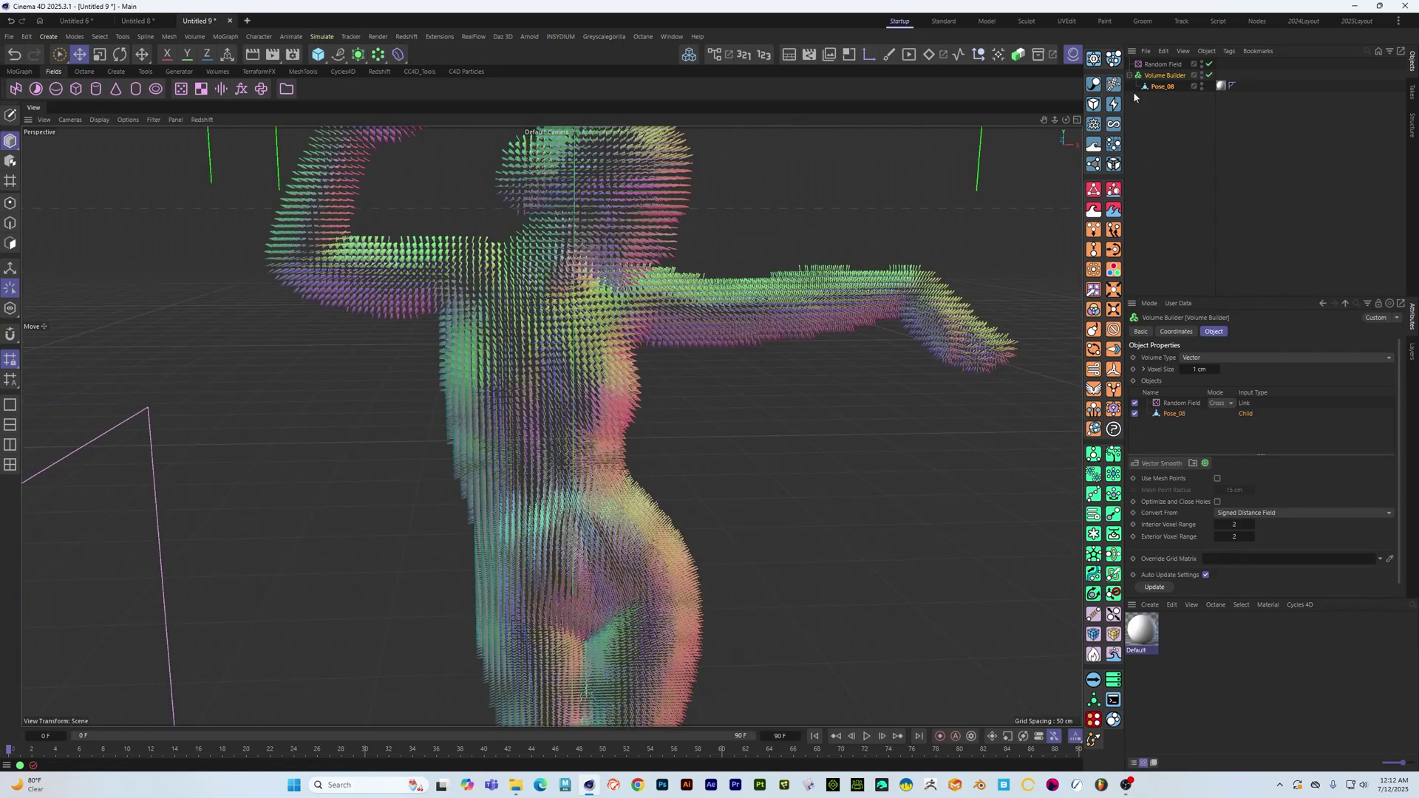
Set the Random Field's creation space in the Volume Builder to Objects Below and inspect the crossed vectors
{"action": "left_click", "coordinate": [1162, 64]}
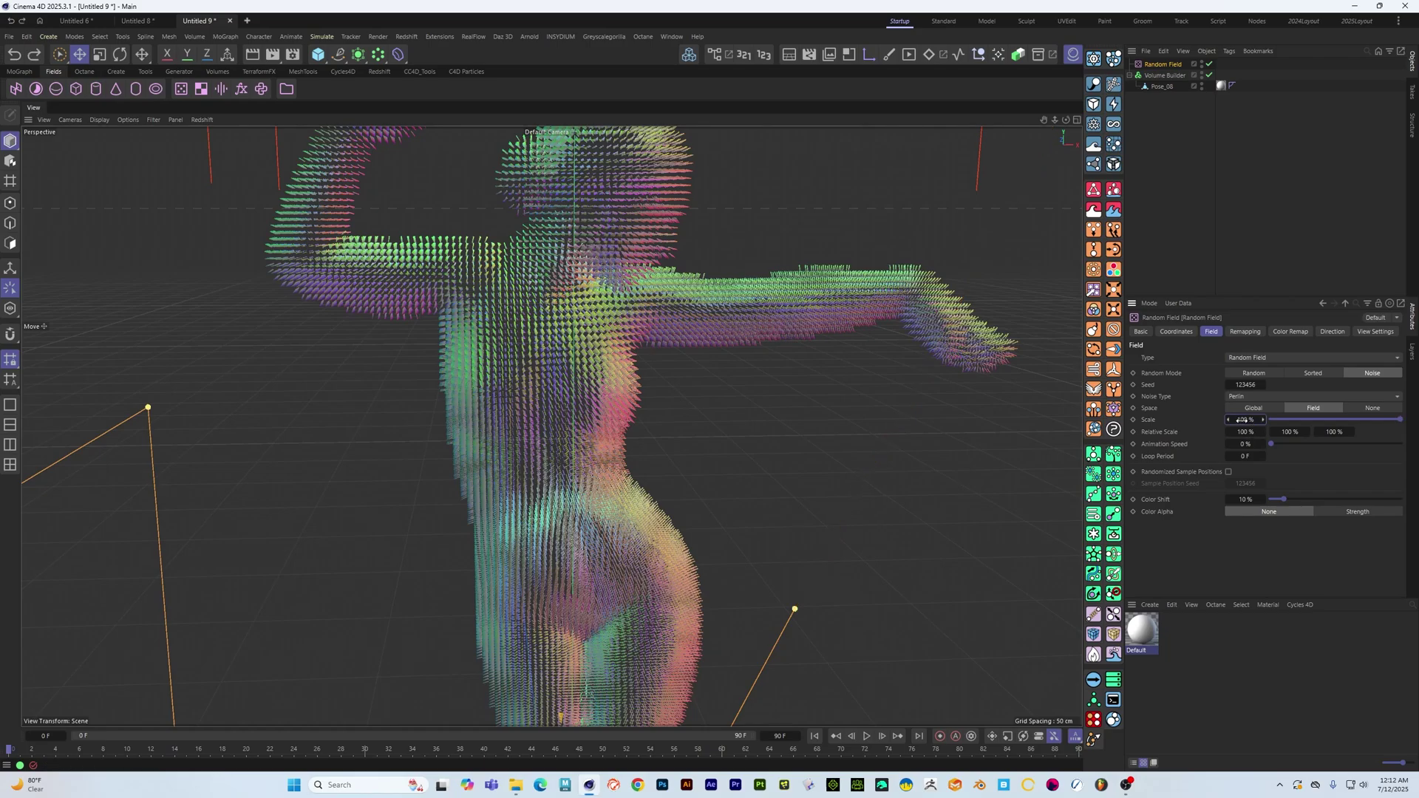
{"action": "left_click", "coordinate": [1168, 76]}
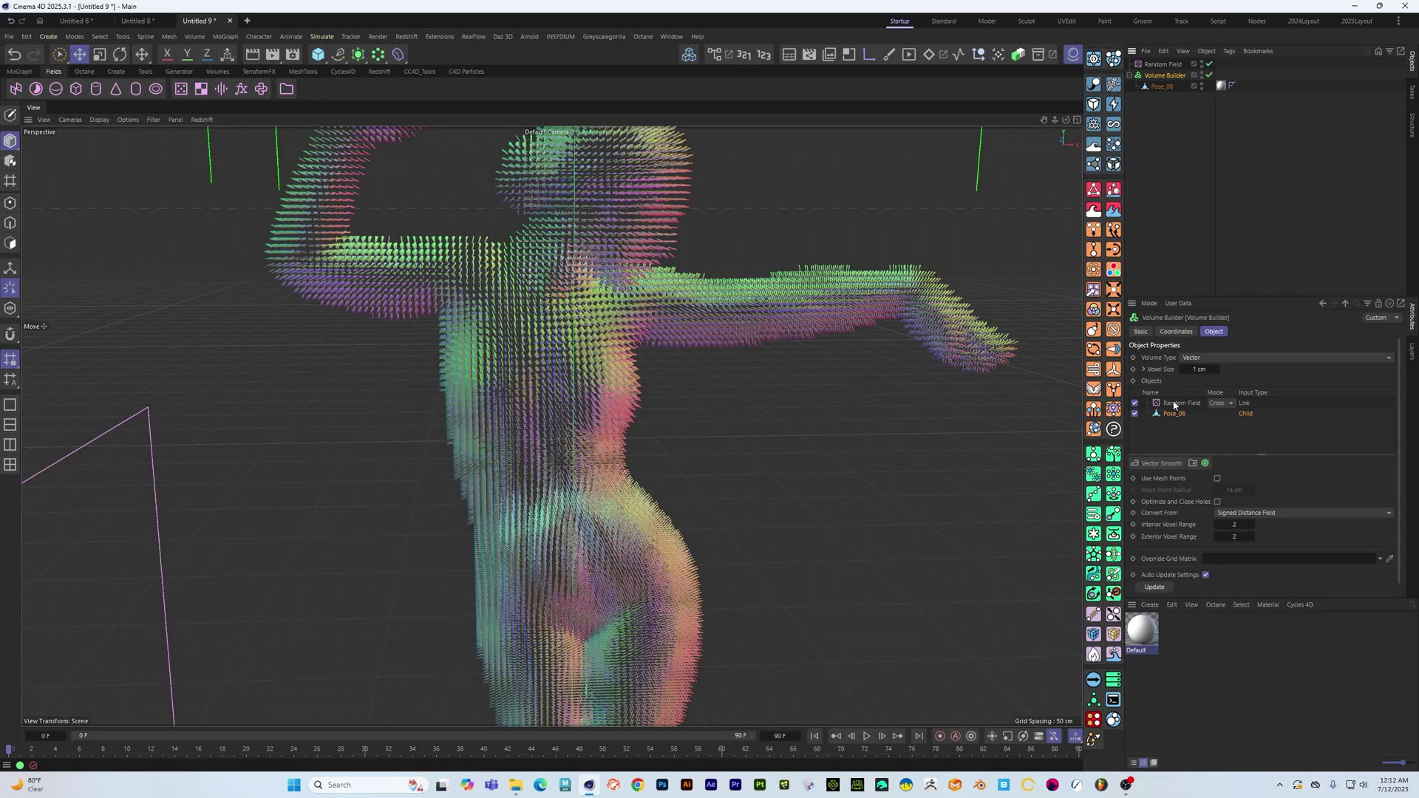
{"action": "left_click", "coordinate": [1174, 404]}
{"action": "left_click", "coordinate": [1227, 506]}
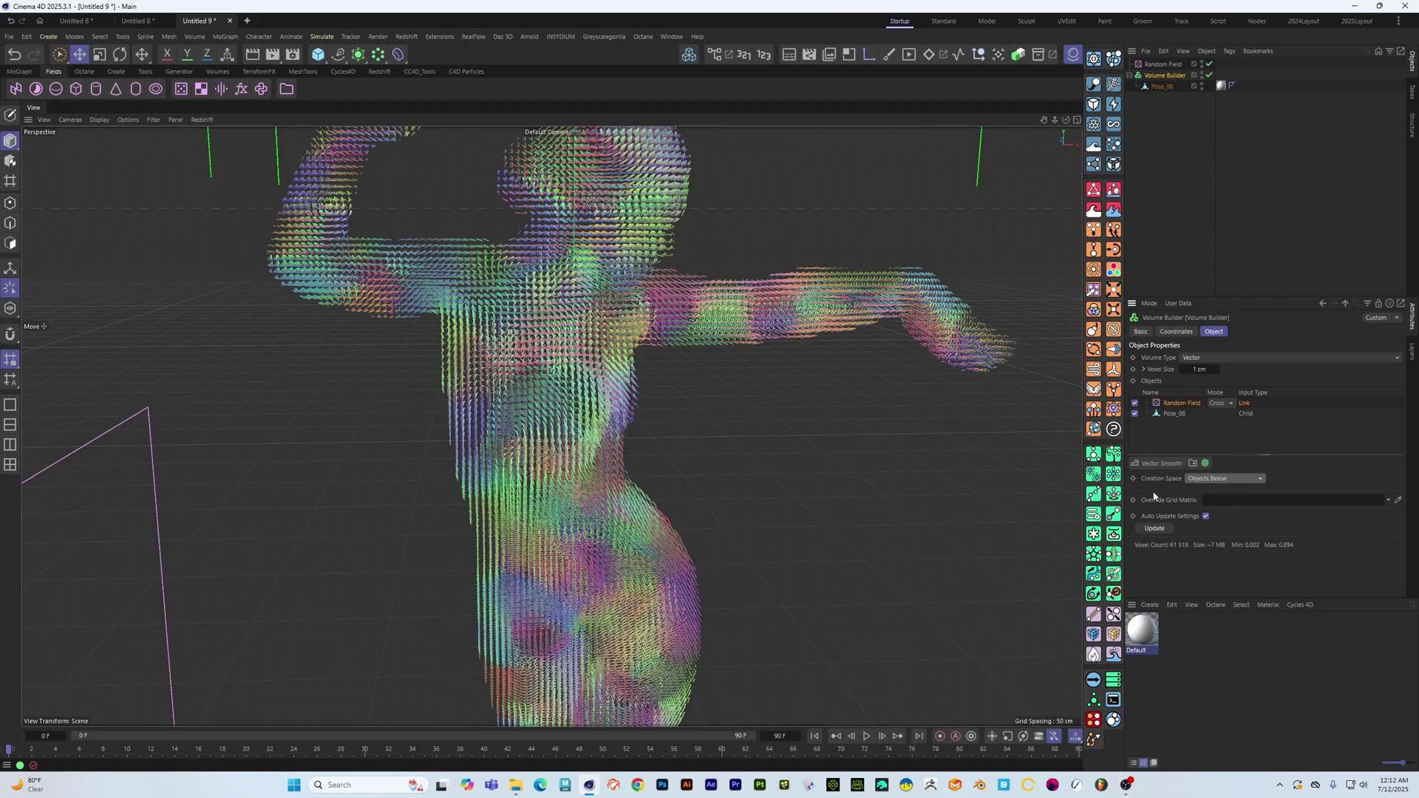
{"action": "scroll", "coordinate": [603, 433], "scroll_direction": "down", "scroll_amount": 3}
{"action": "left_click_drag", "start_coordinate": [630, 414], "coordinate": [816, 395], "text": "alt"}
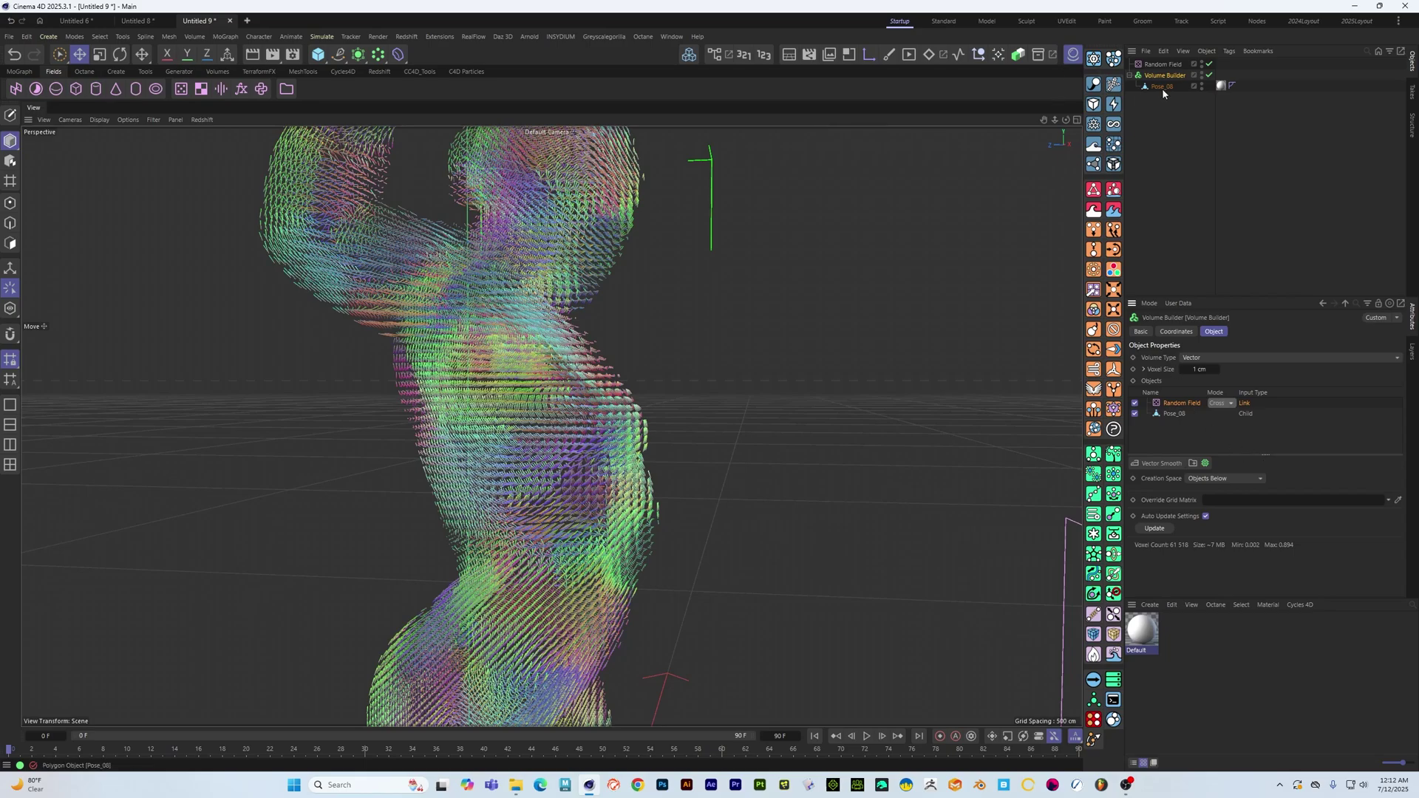
Set the Random Field's noise scale to 235% and examine the vector flow around the figure's arms, head and torso
{"action": "left_click", "coordinate": [1164, 65]}
{"action": "left_click_drag", "start_coordinate": [1246, 420], "coordinate": [1290, 419]}
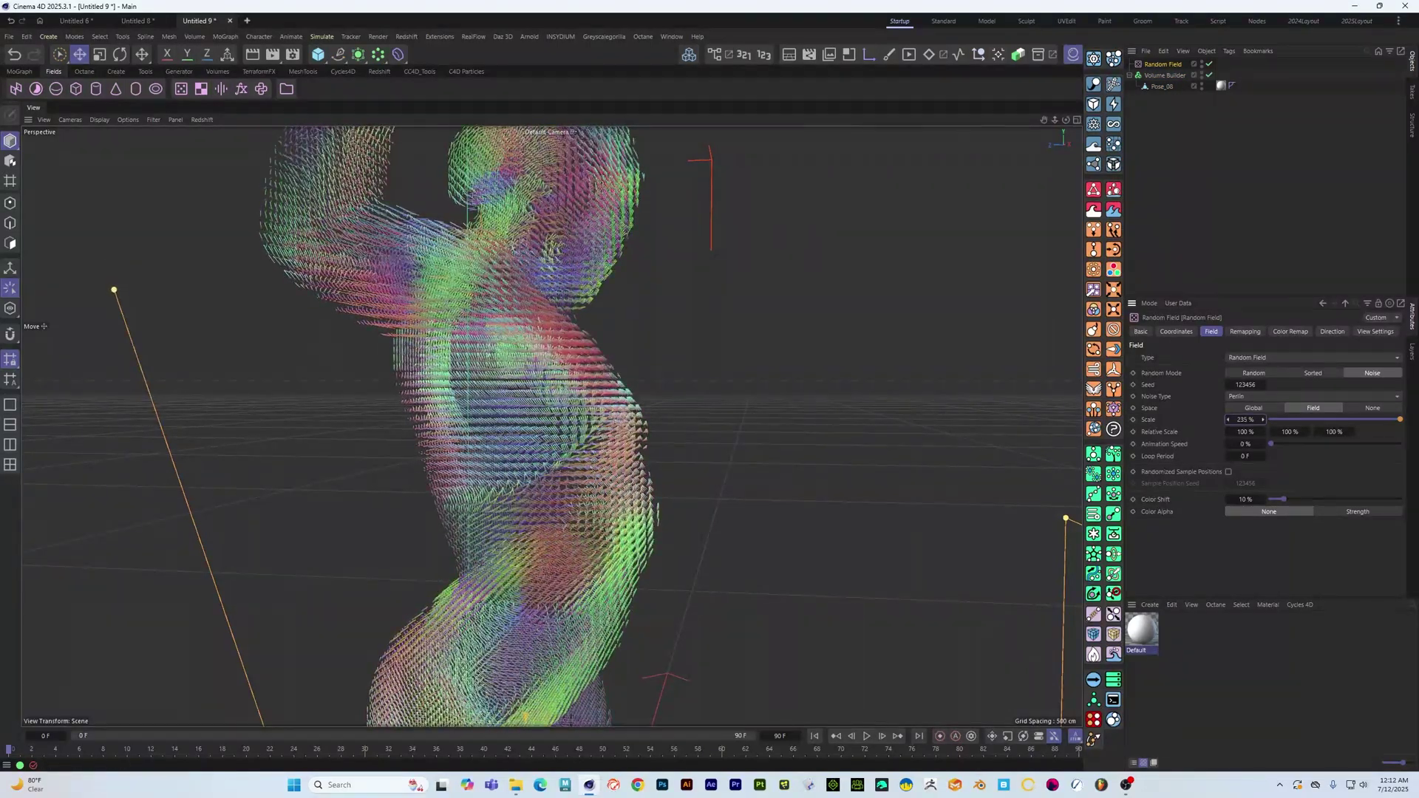
{"action": "left_click_drag", "start_coordinate": [769, 416], "coordinate": [523, 293], "text": "alt"}
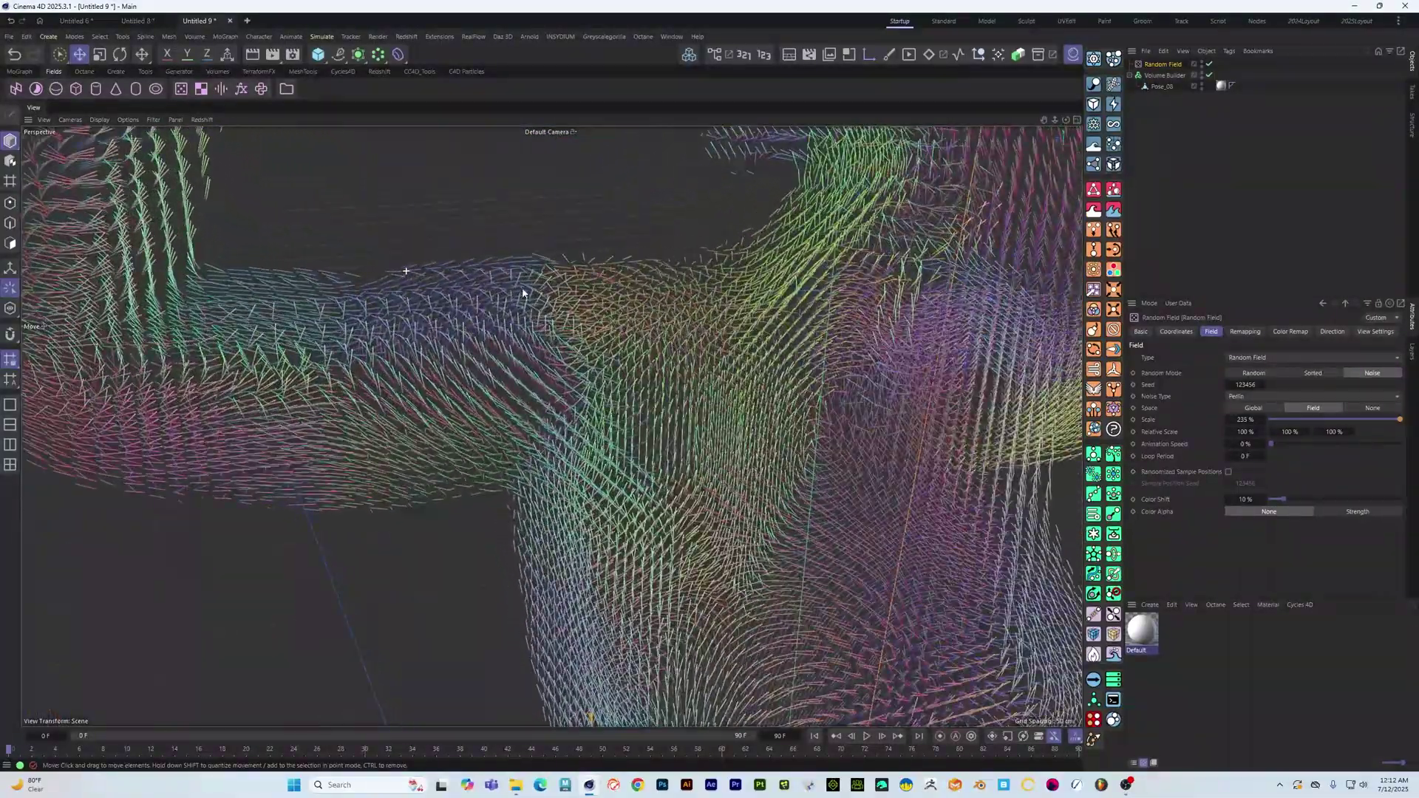
{"action": "left_click_drag", "start_coordinate": [321, 259], "coordinate": [377, 320], "text": "alt"}
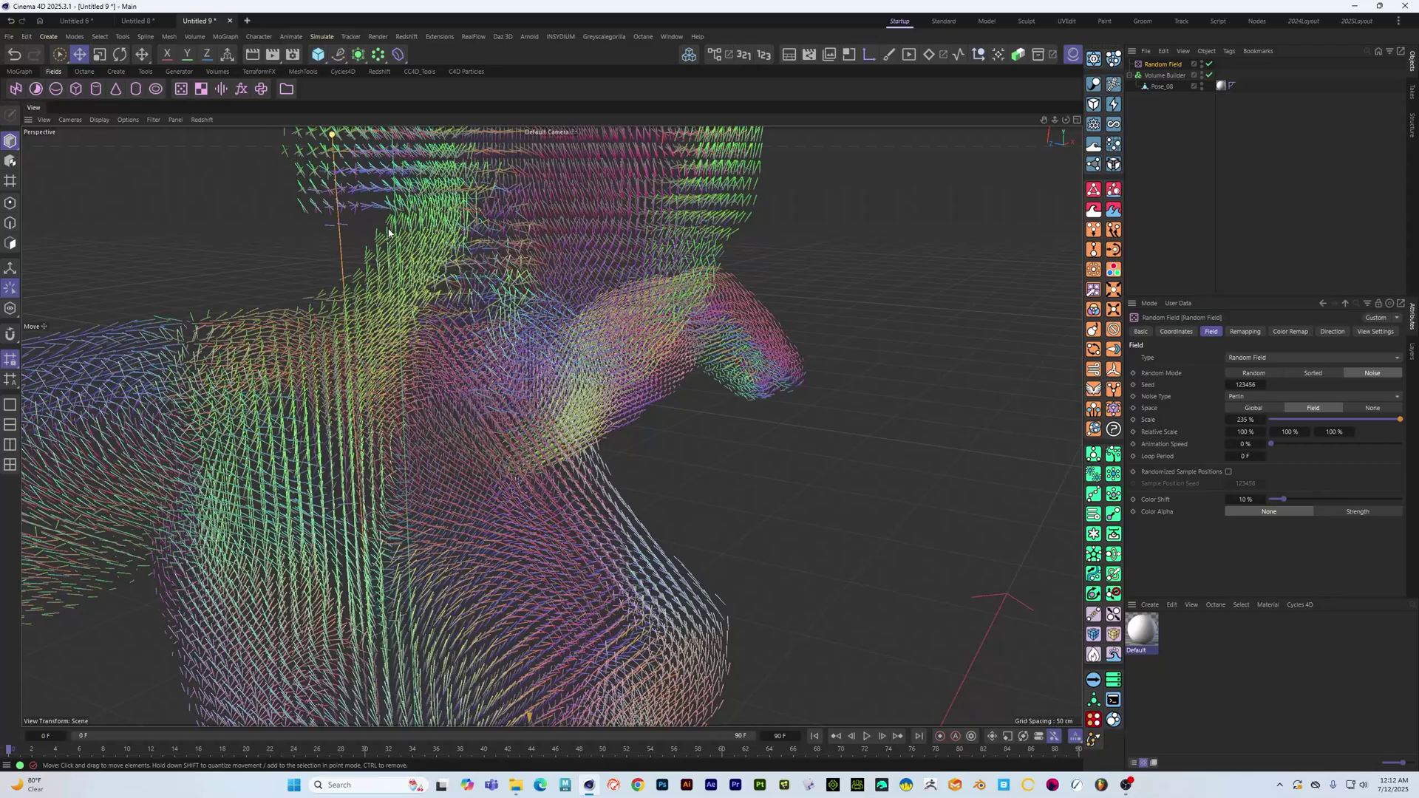
{"action": "left_click_drag", "start_coordinate": [390, 385], "coordinate": [508, 421], "text": "alt"}
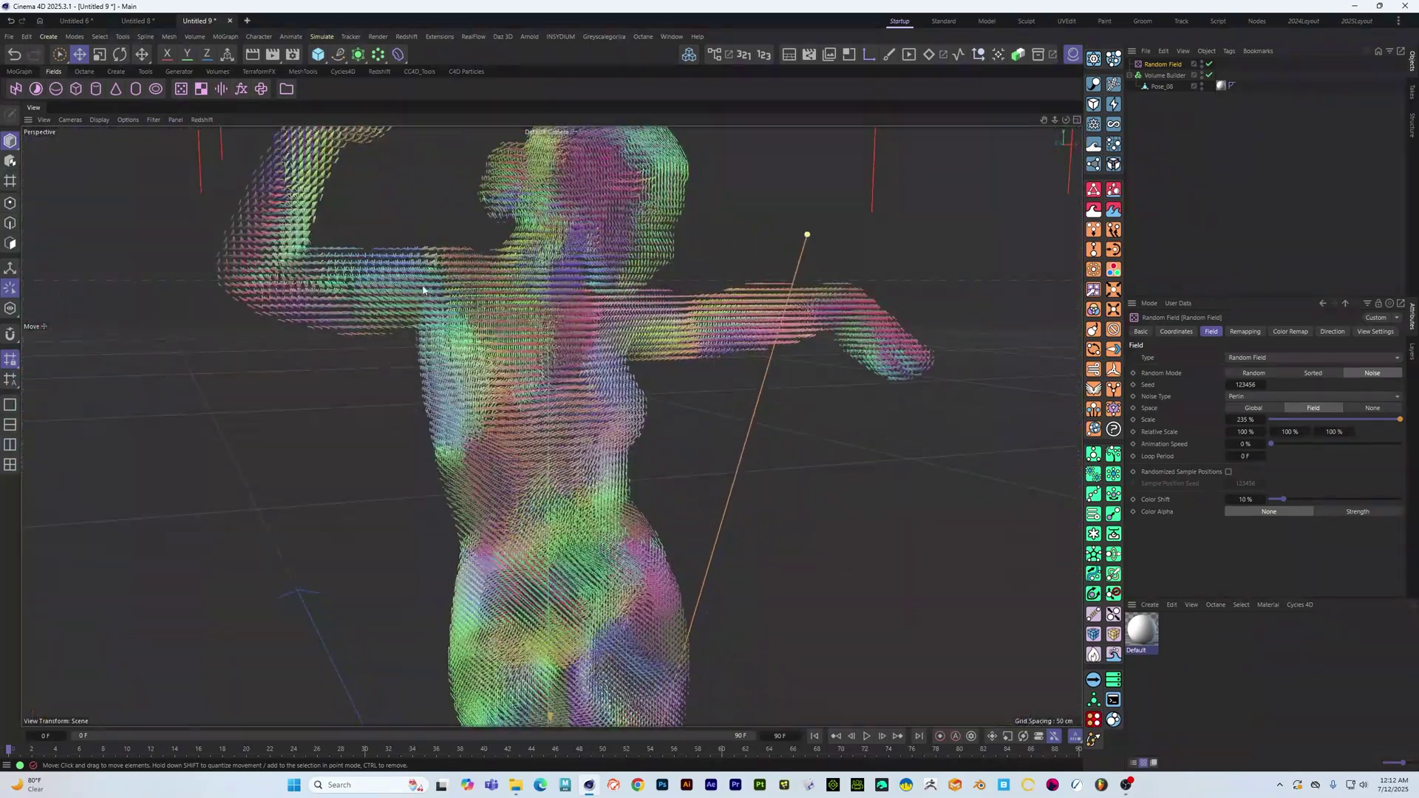
{"action": "left_click_drag", "start_coordinate": [424, 289], "coordinate": [475, 309], "text": "alt"}
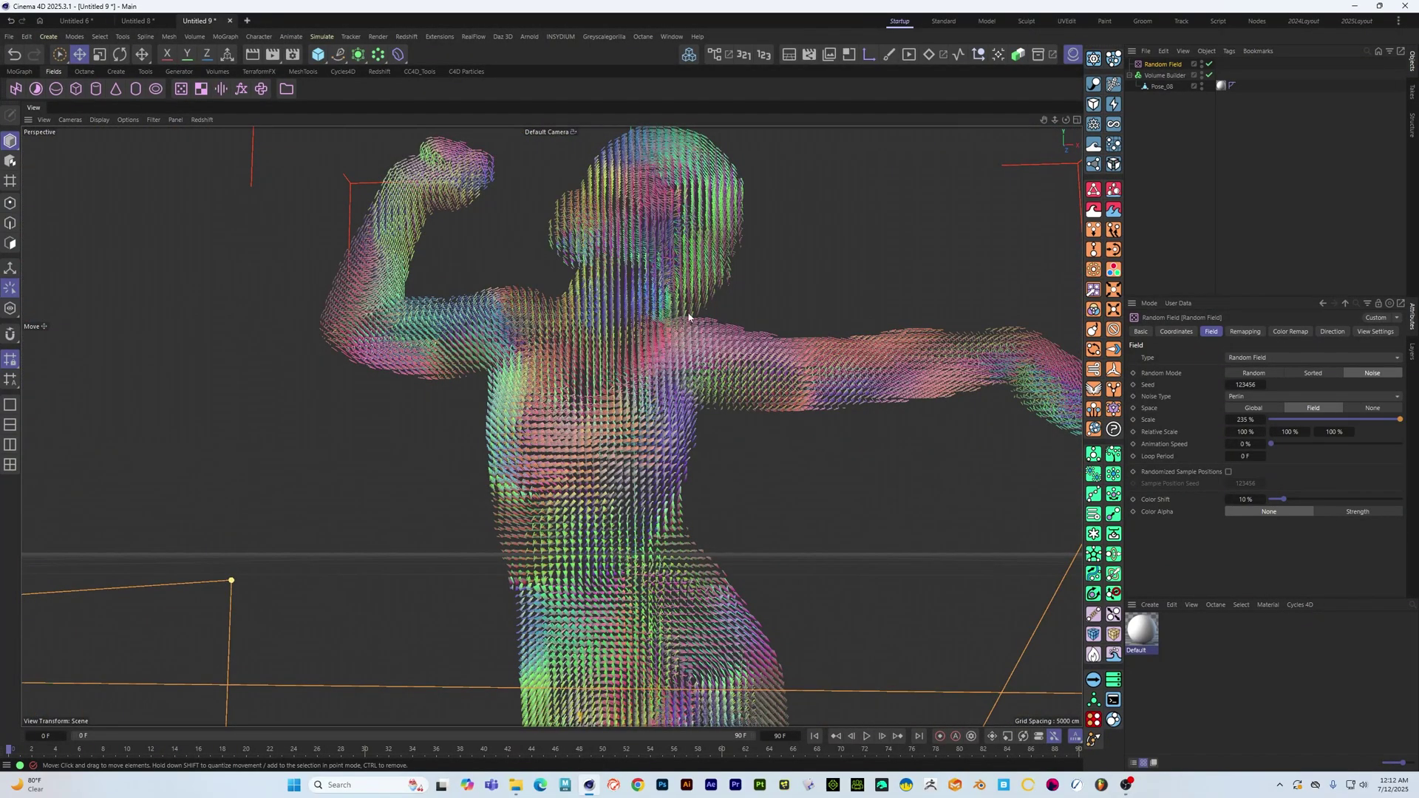
{"action": "left_click_drag", "start_coordinate": [688, 318], "coordinate": [717, 360], "text": "alt"}
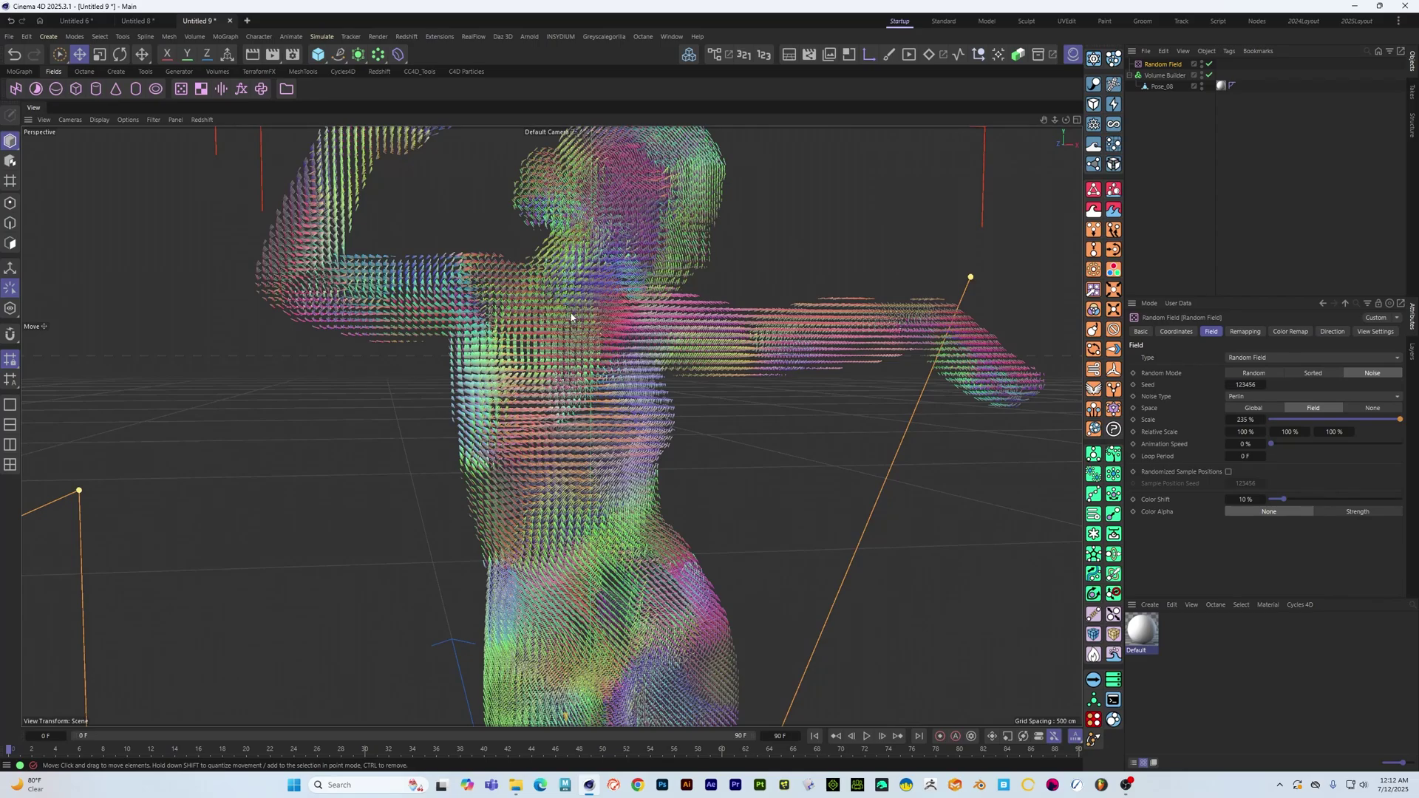
{"action": "left_click_drag", "start_coordinate": [795, 343], "coordinate": [711, 364], "text": "alt"}
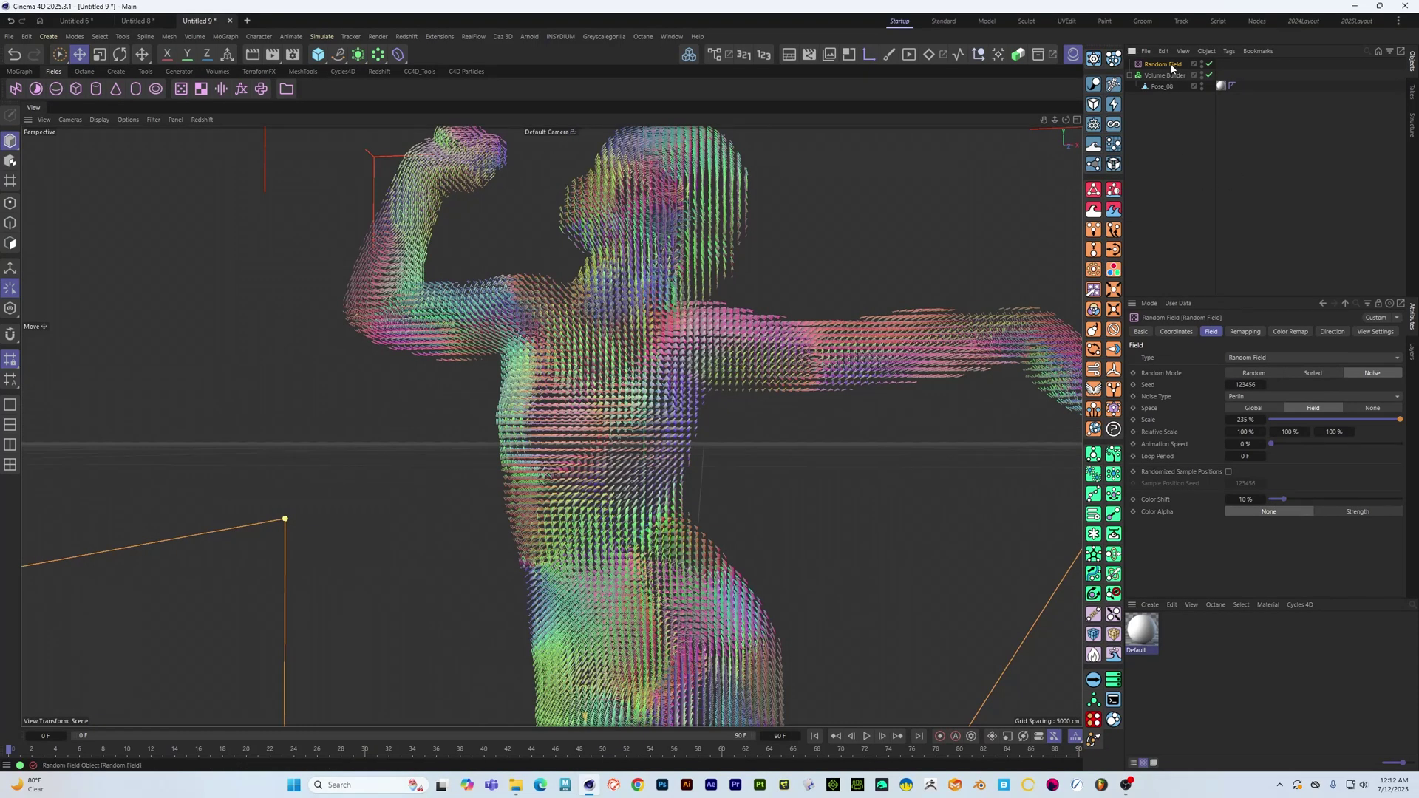
Delete the Random Field and create a Linear Field in its place
{"action": "key", "text": "Delete"}
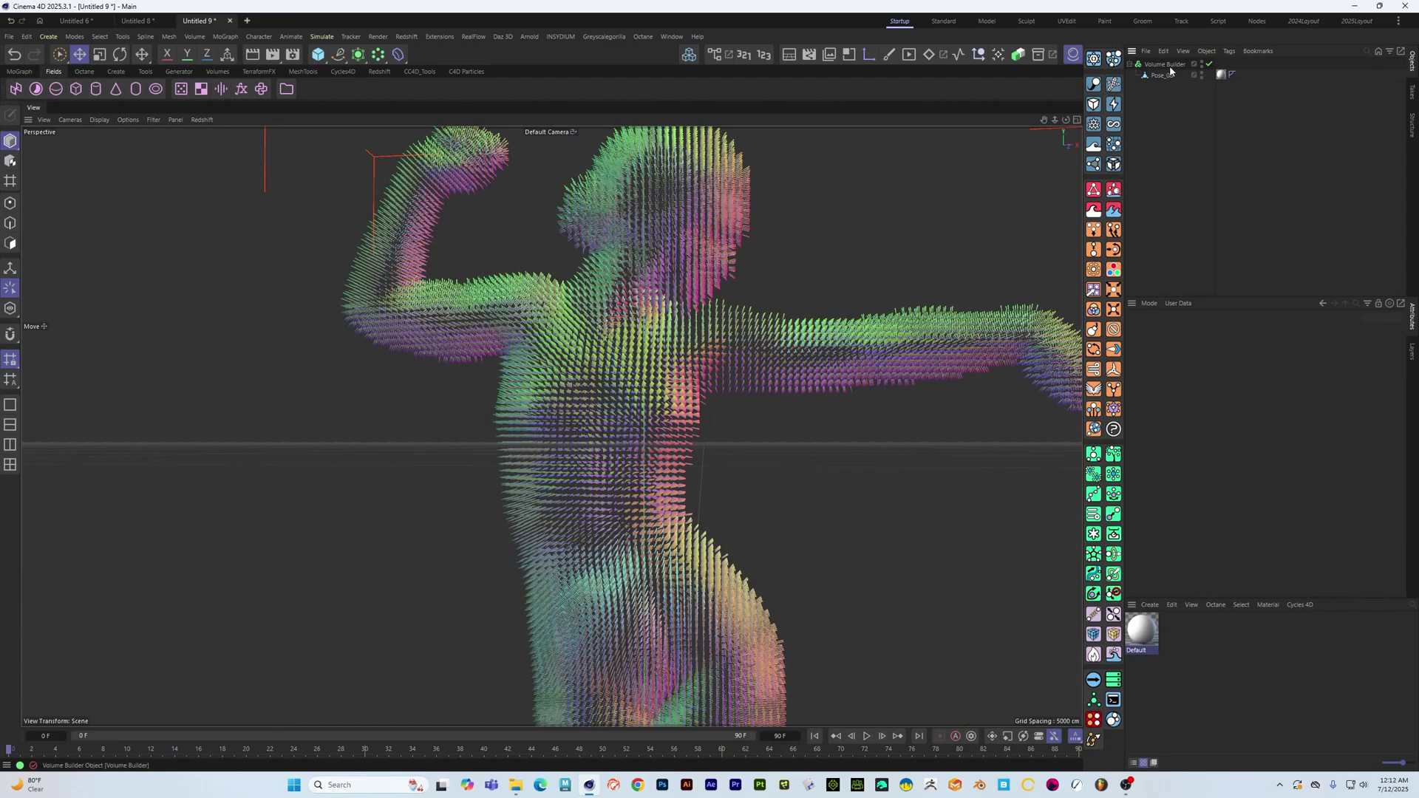
{"action": "left_click", "coordinate": [1166, 65]}
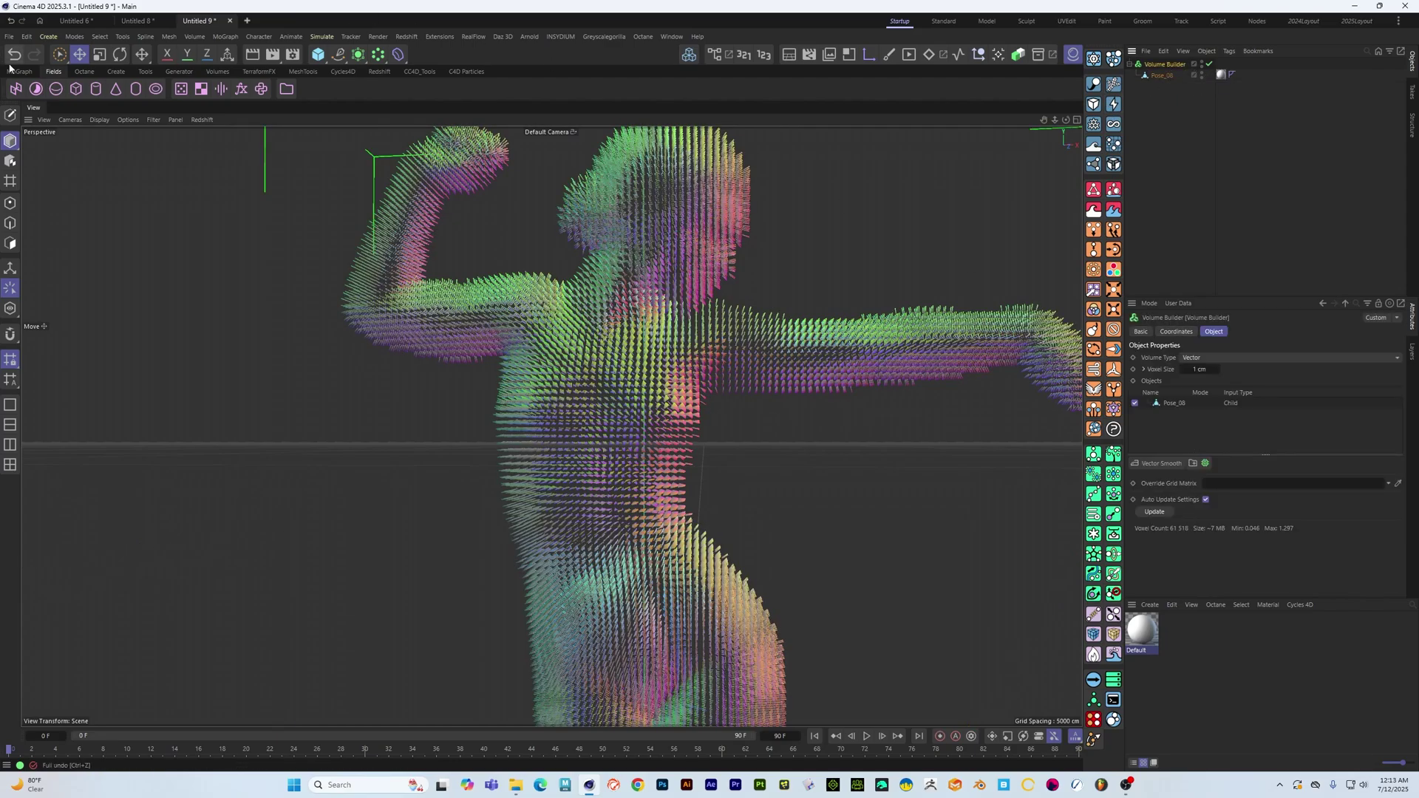
{"action": "left_click", "coordinate": [15, 91]}
{"action": "right_click_drag", "start_coordinate": [741, 361], "coordinate": [576, 359], "text": "alt"}
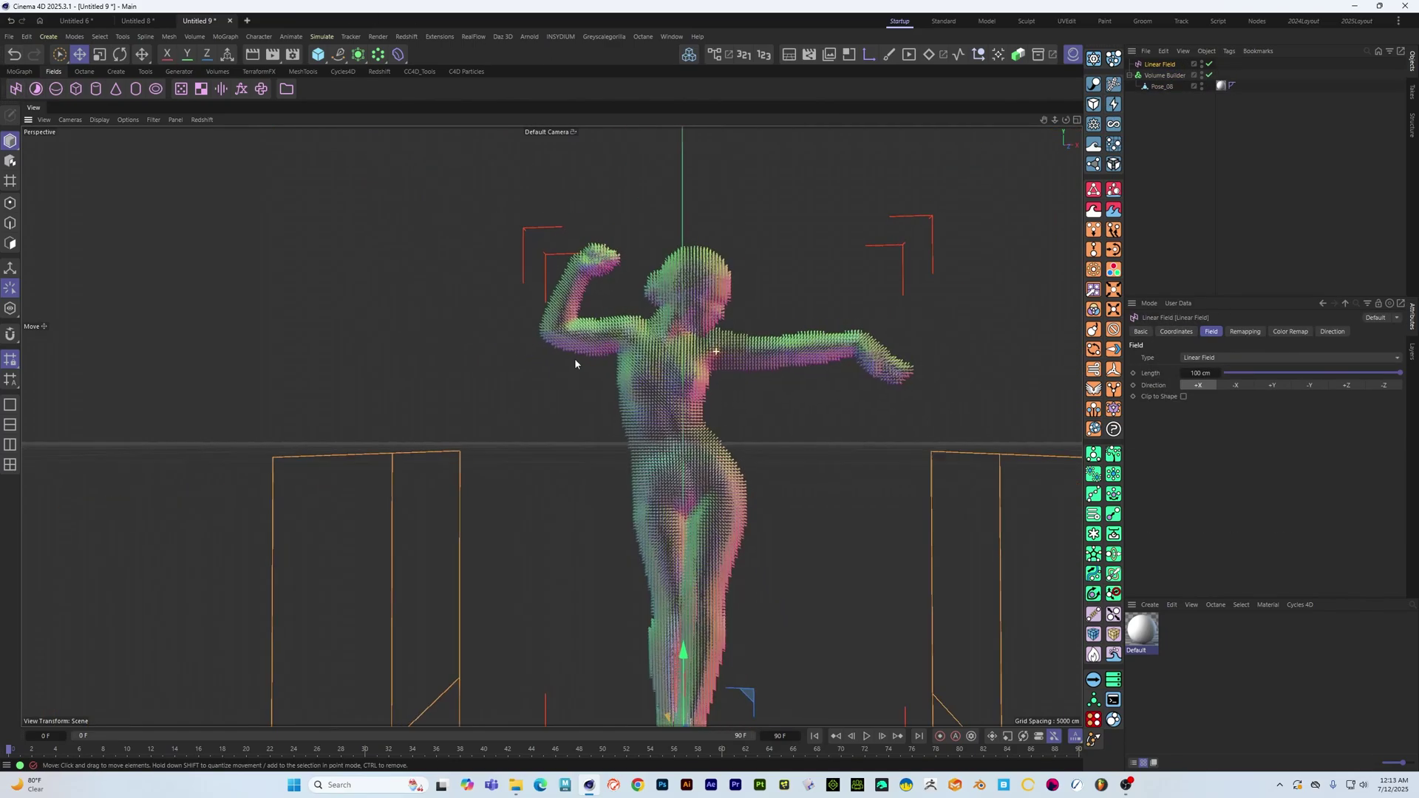
{"action": "left_click_drag", "start_coordinate": [575, 359], "coordinate": [565, 315], "text": "alt"}
{"action": "middle_click_drag", "start_coordinate": [565, 314], "coordinate": [405, 145], "text": "alt"}
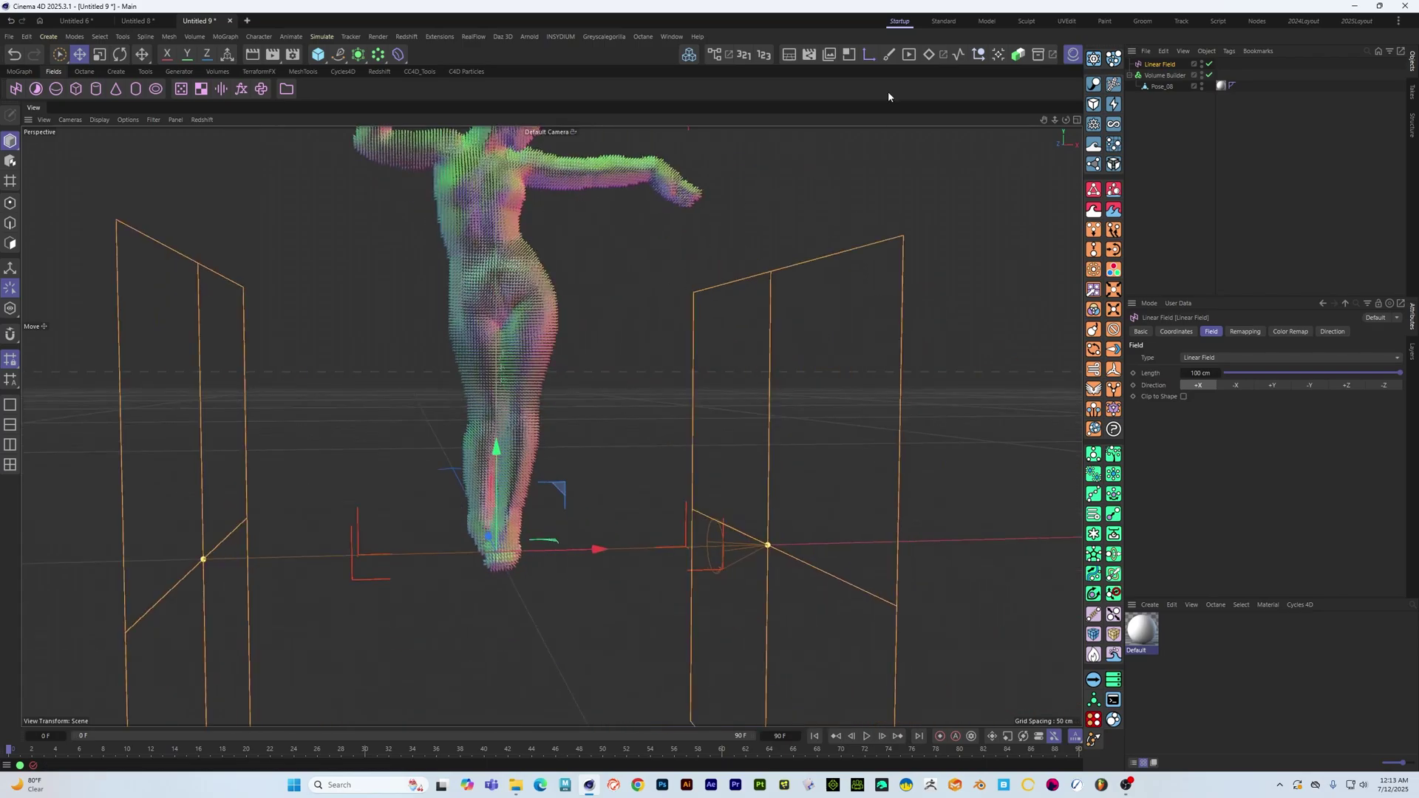
Link the Linear Field into the Volume Builder above Pose_08, using Cross mode and the Objects Below creation space
{"action": "left_click", "coordinate": [1166, 75]}
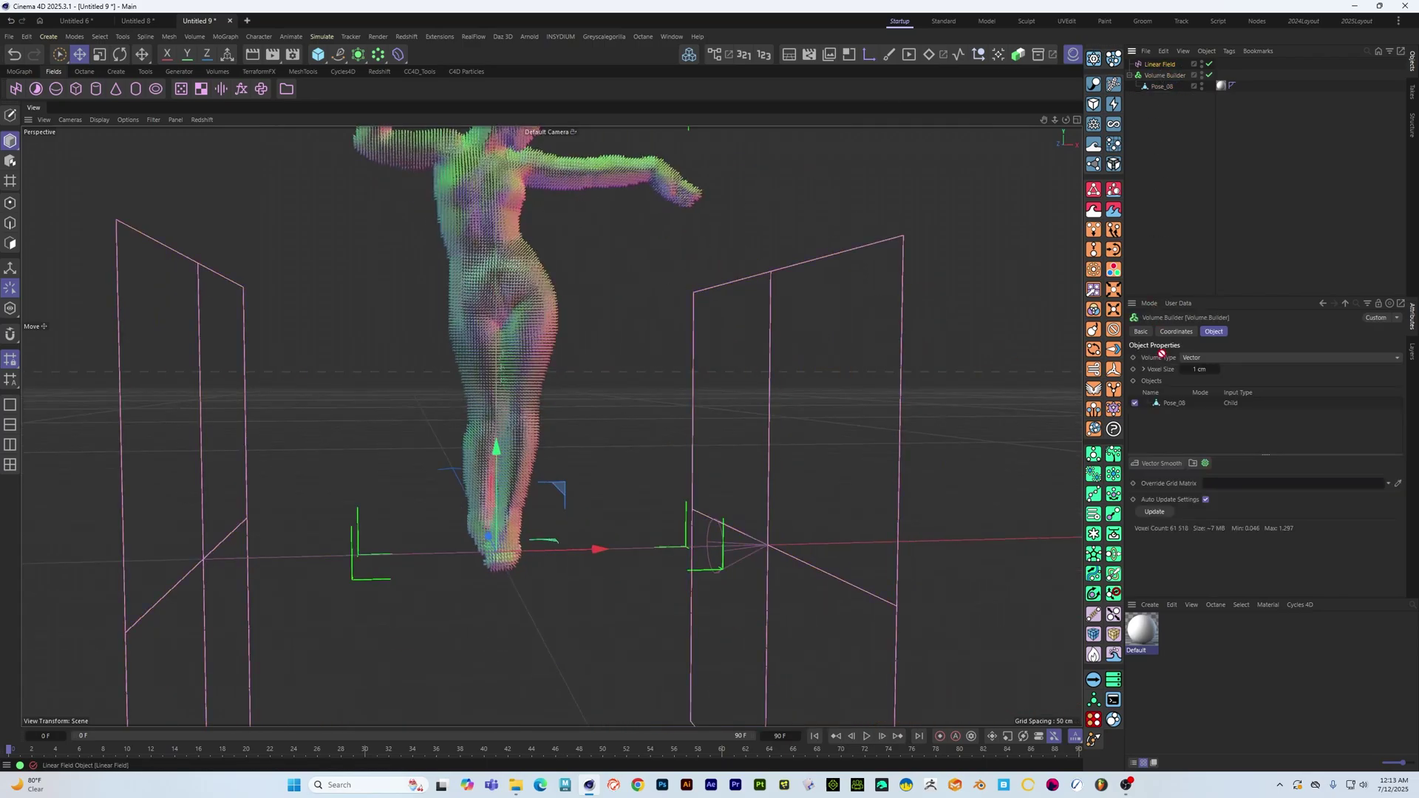
{"action": "left_click_drag", "start_coordinate": [1176, 404], "coordinate": [1176, 404]}
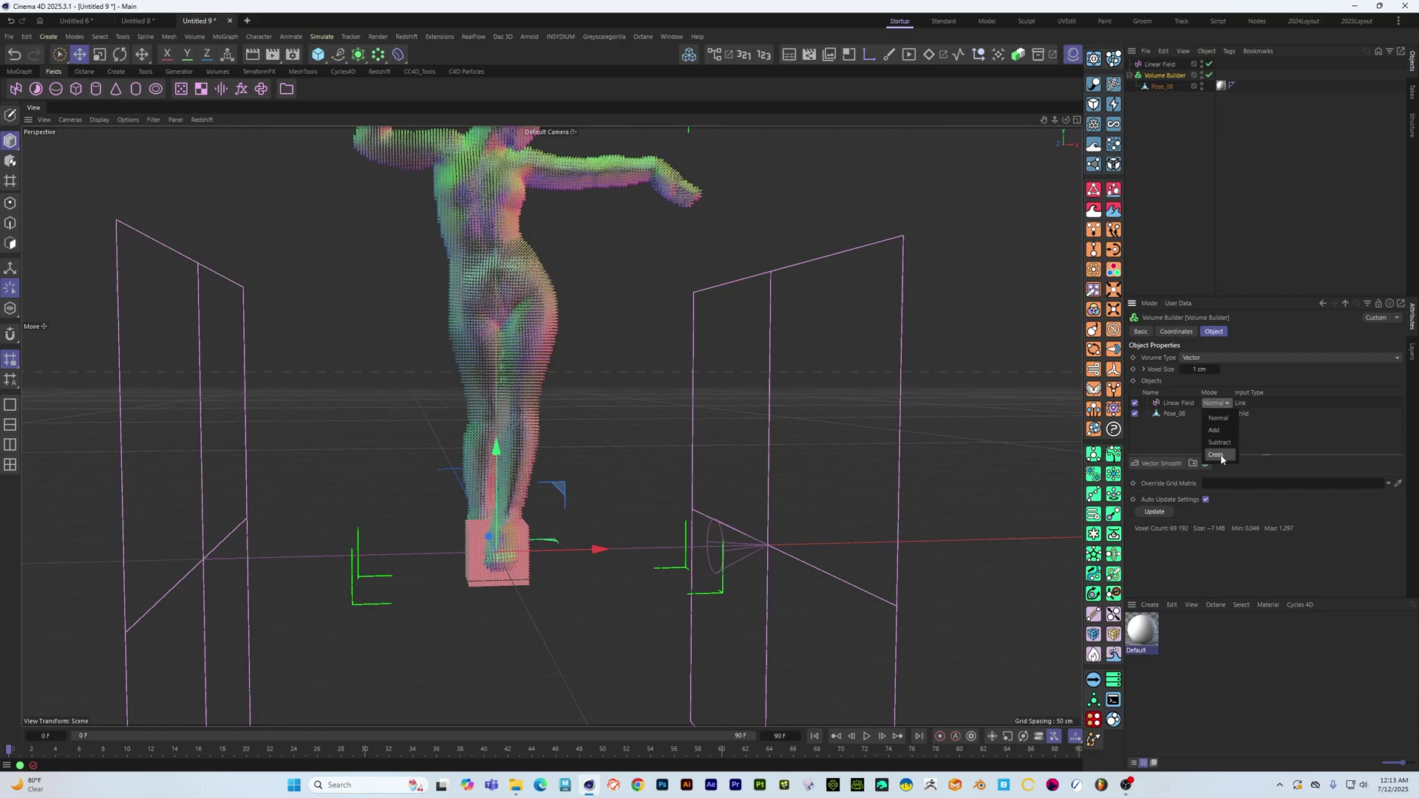
{"action": "left_click", "coordinate": [1177, 406]}
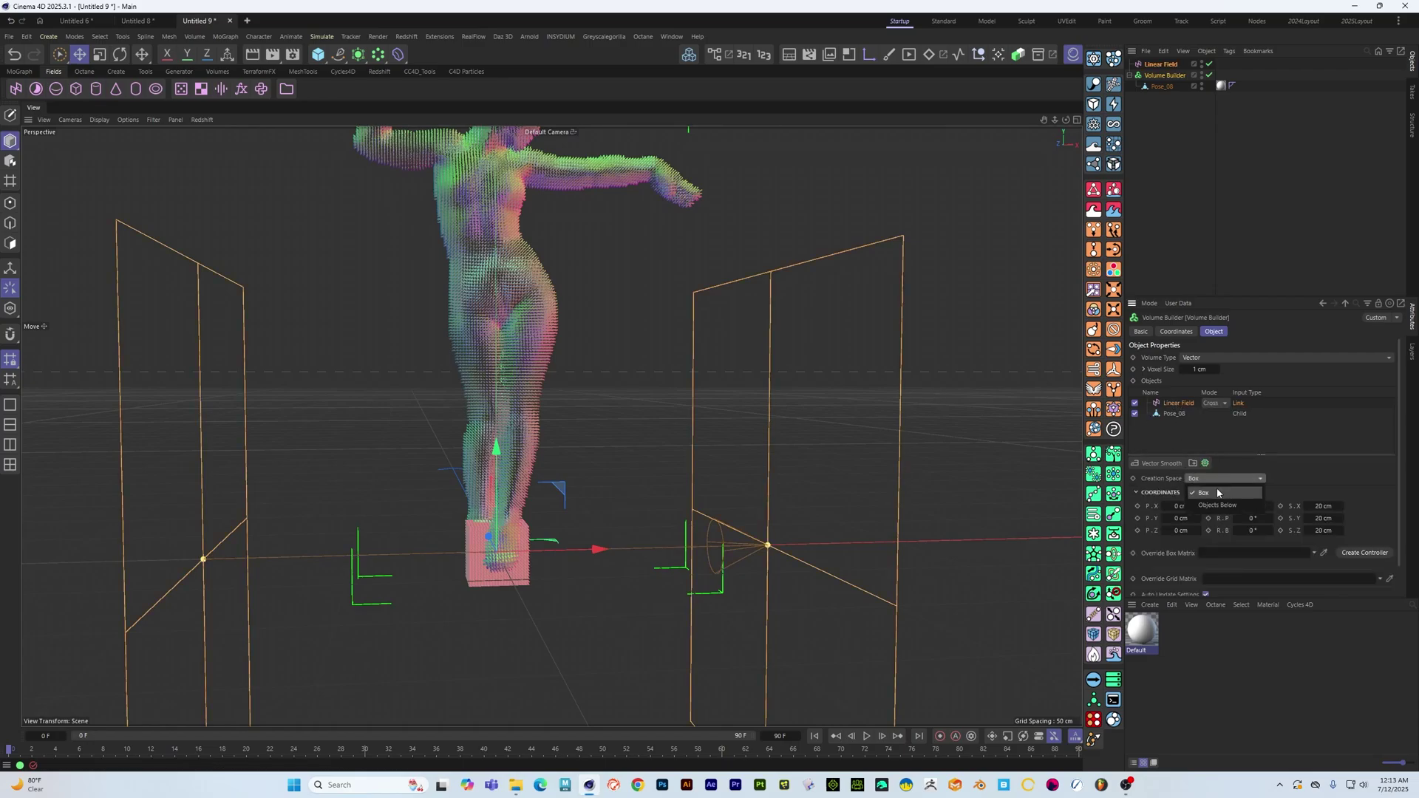
{"action": "right_click_drag", "start_coordinate": [700, 357], "coordinate": [576, 325], "text": "alt"}
{"action": "left_click_drag", "start_coordinate": [576, 325], "coordinate": [519, 292], "text": "alt"}
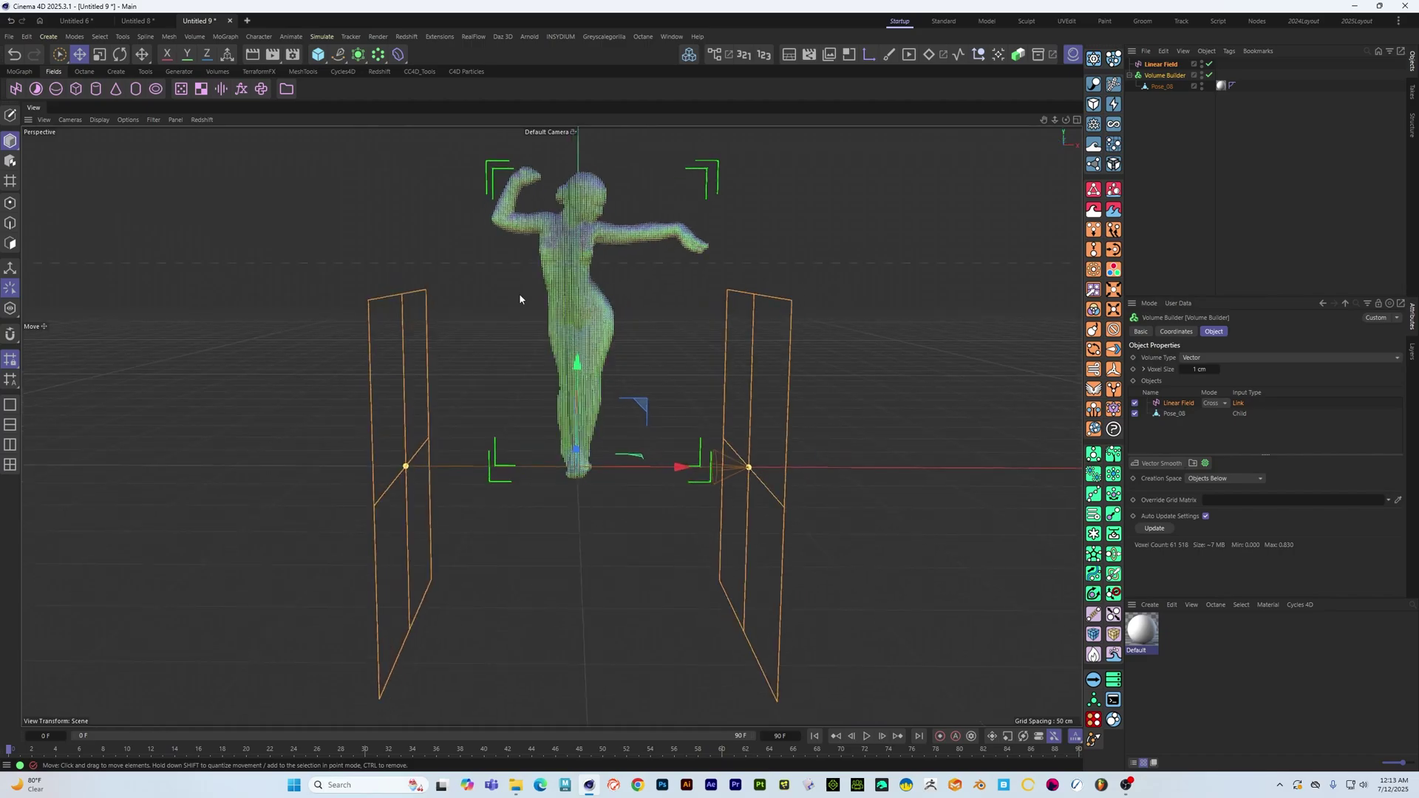
{"action": "middle_click_drag", "start_coordinate": [519, 292], "coordinate": [491, 366], "text": "alt"}
{"action": "right_click_drag", "start_coordinate": [492, 366], "coordinate": [638, 398], "text": "alt"}
{"action": "left_click_drag", "start_coordinate": [638, 398], "coordinate": [704, 425], "text": "alt"}
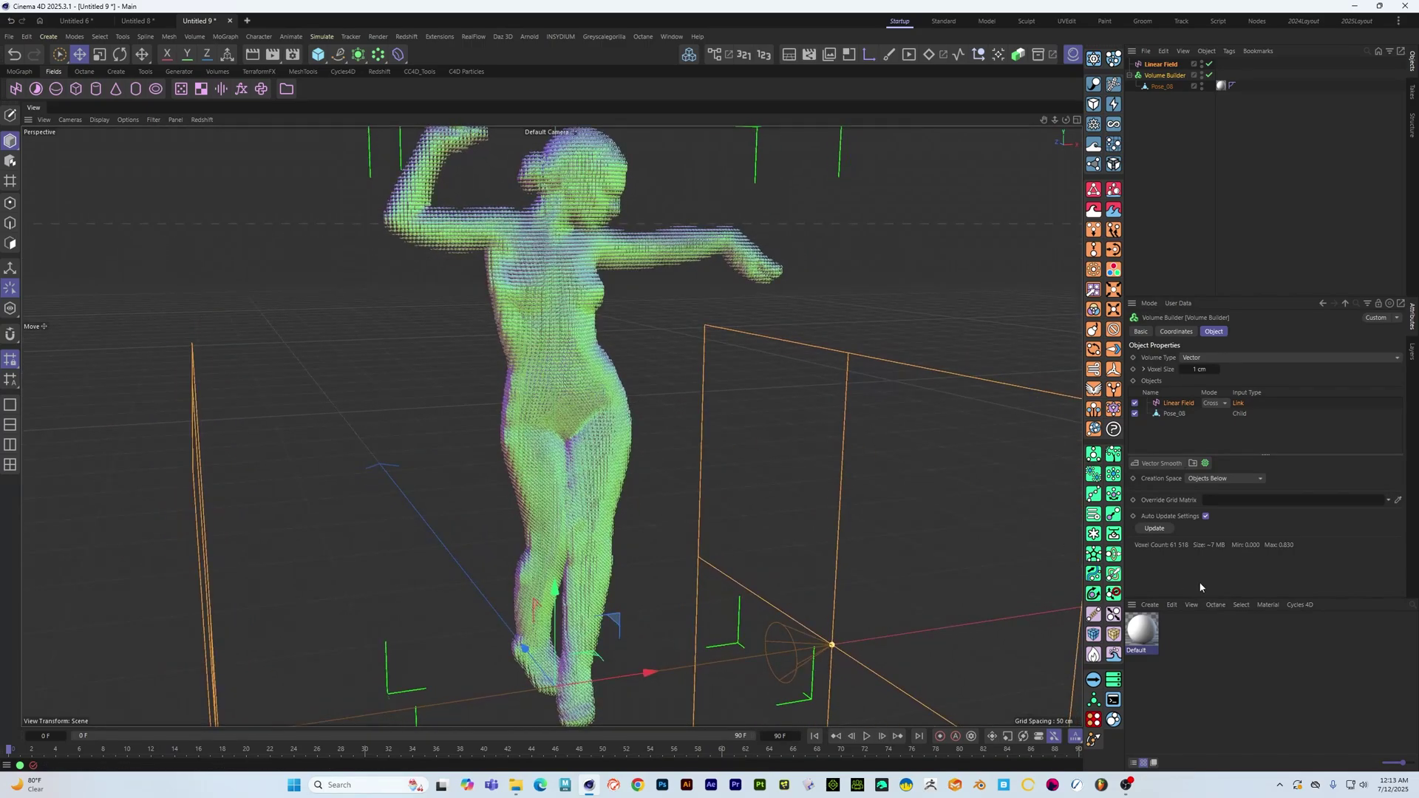
Set the Linear Field's direction to -X and inspect the vectors close up around the arm and head
{"action": "left_click", "coordinate": [1164, 64]}
{"action": "left_click", "coordinate": [1237, 386]}
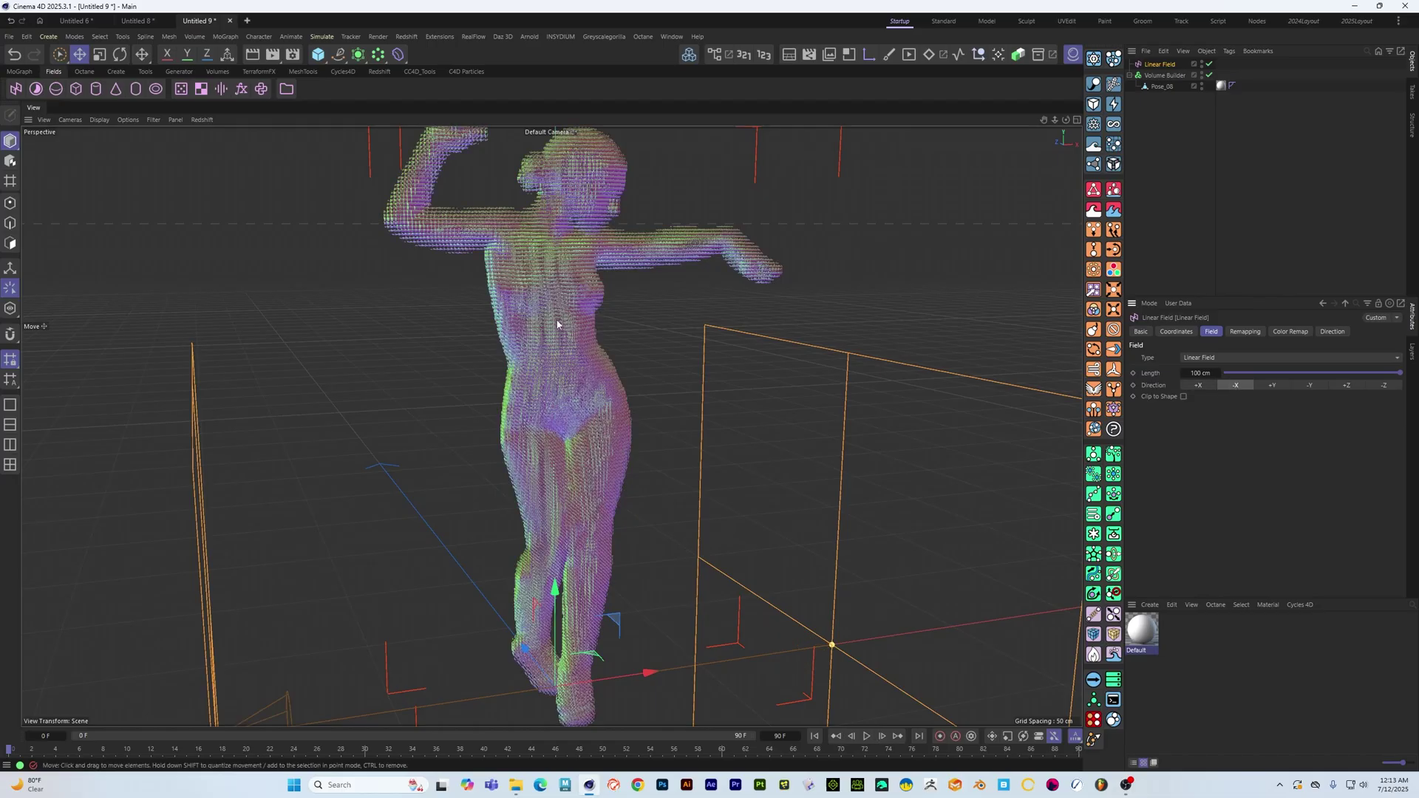
{"action": "scroll", "coordinate": [558, 324], "scroll_direction": "up", "scroll_amount": 5}
{"action": "left_click_drag", "start_coordinate": [558, 290], "coordinate": [653, 295], "text": "alt"}
{"action": "middle_click_drag", "start_coordinate": [535, 380], "coordinate": [551, 424], "text": "alt"}
{"action": "left_click_drag", "start_coordinate": [486, 341], "coordinate": [557, 496], "text": "alt"}
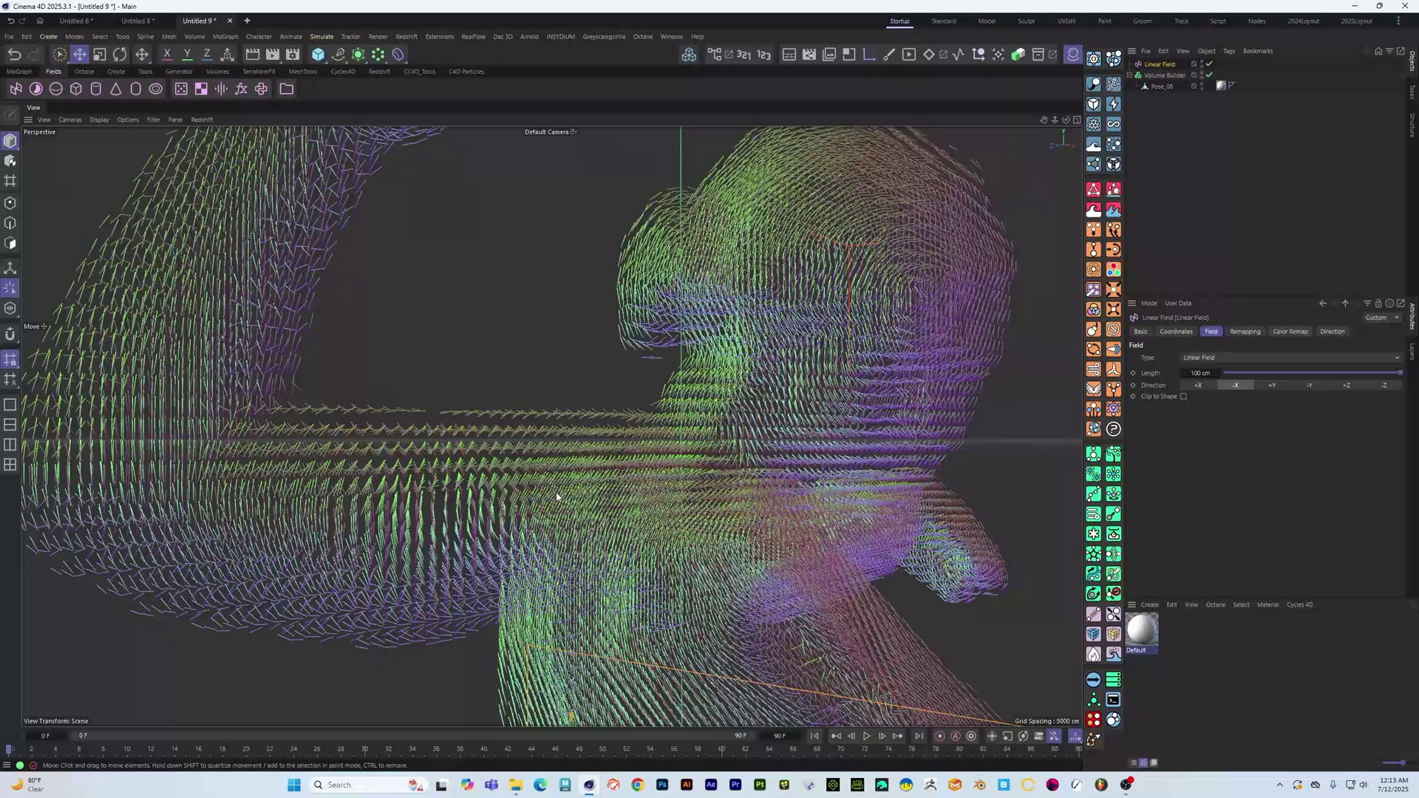
Set the Linear Field's direction to +Z and inspect the vectors on the whole figure
{"action": "left_click", "coordinate": [1337, 383]}
{"action": "scroll", "coordinate": [856, 405], "scroll_direction": "down", "scroll_amount": 7}
{"action": "left_click_drag", "start_coordinate": [850, 414], "coordinate": [680, 419], "text": "alt"}
{"action": "middle_click_drag", "start_coordinate": [680, 419], "coordinate": [301, 291], "text": "alt"}
Create a Field Force that uses the Volume Builder as its field, with the velocity type Set Absolute Velocity
{"action": "left_click", "coordinate": [1186, 75]}
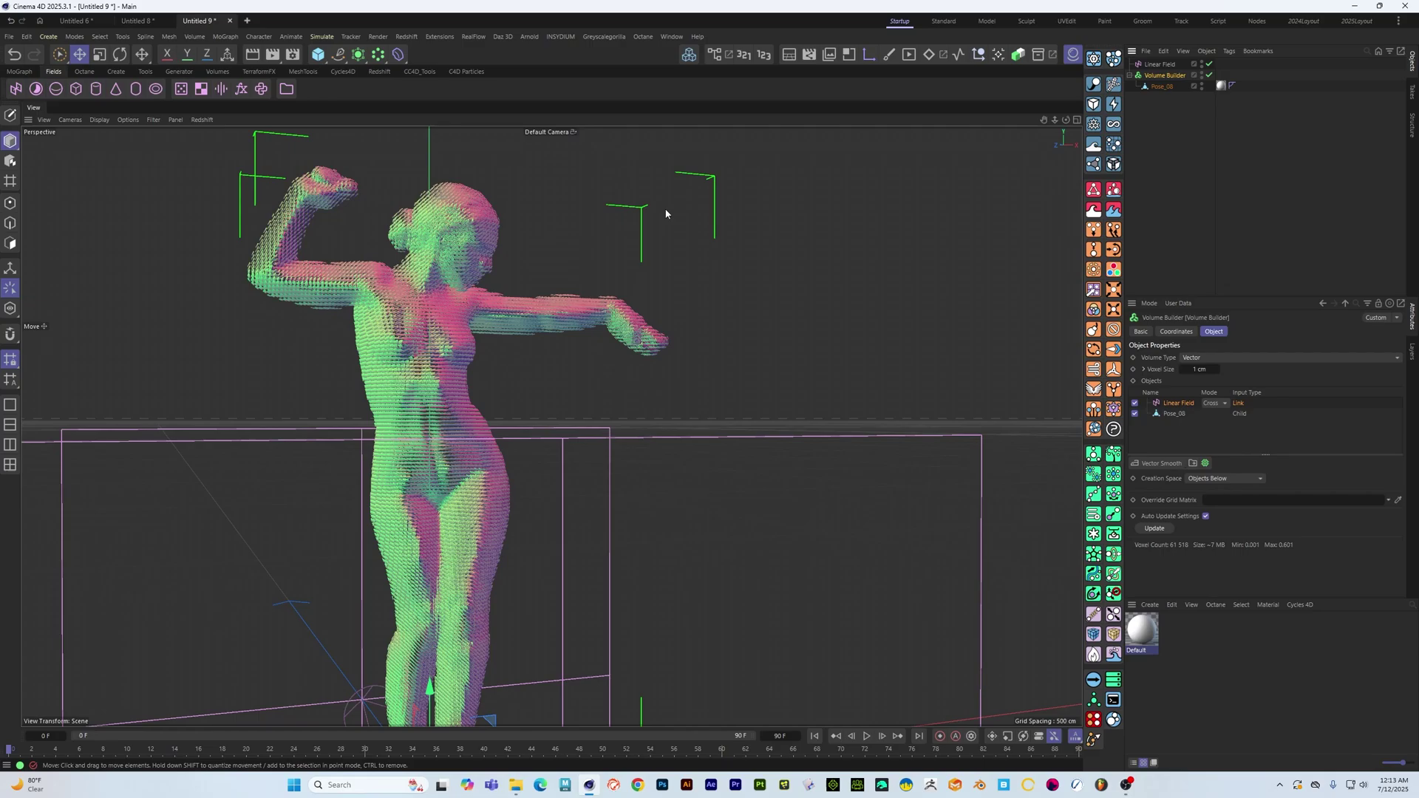
{"action": "left_click", "coordinate": [468, 71]}
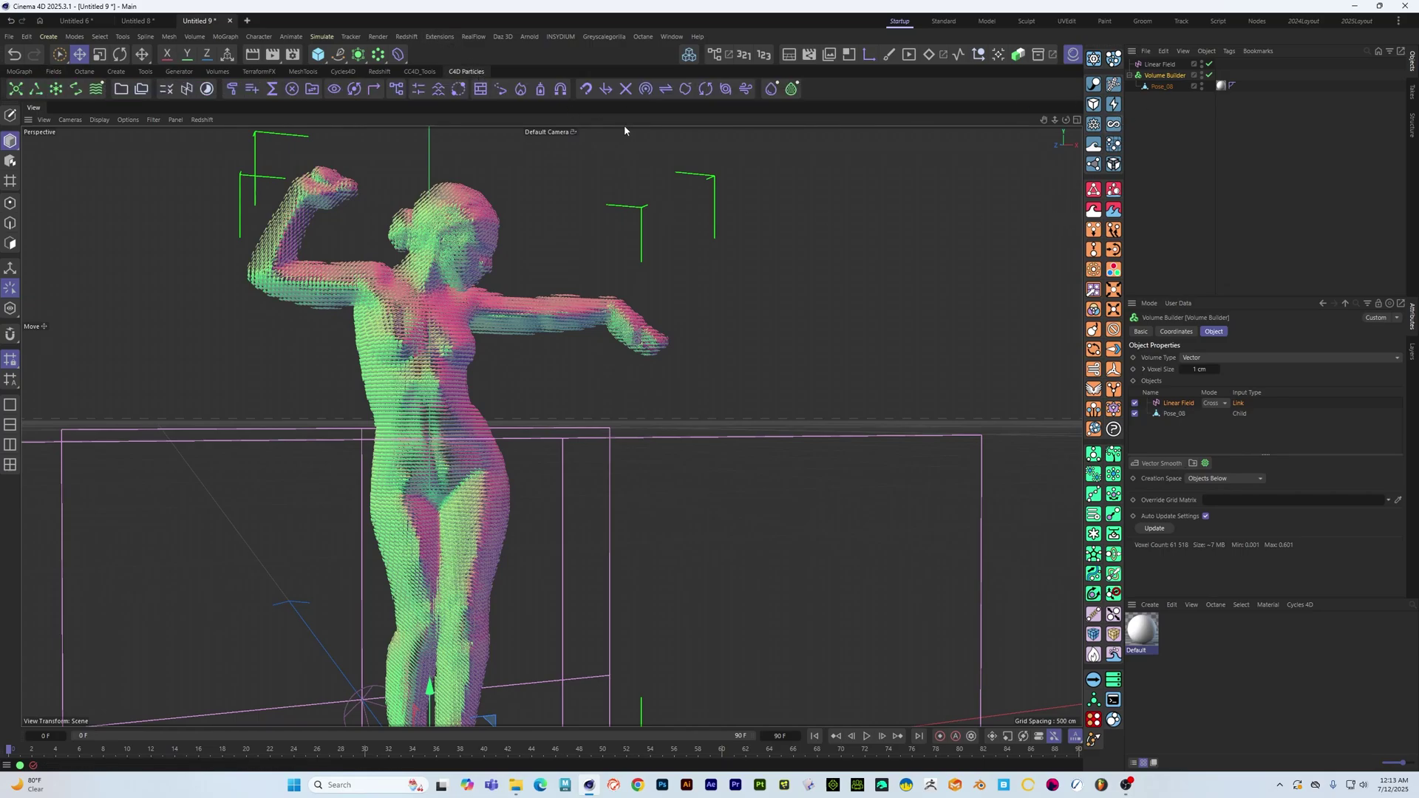
{"action": "left_click", "coordinate": [646, 89]}
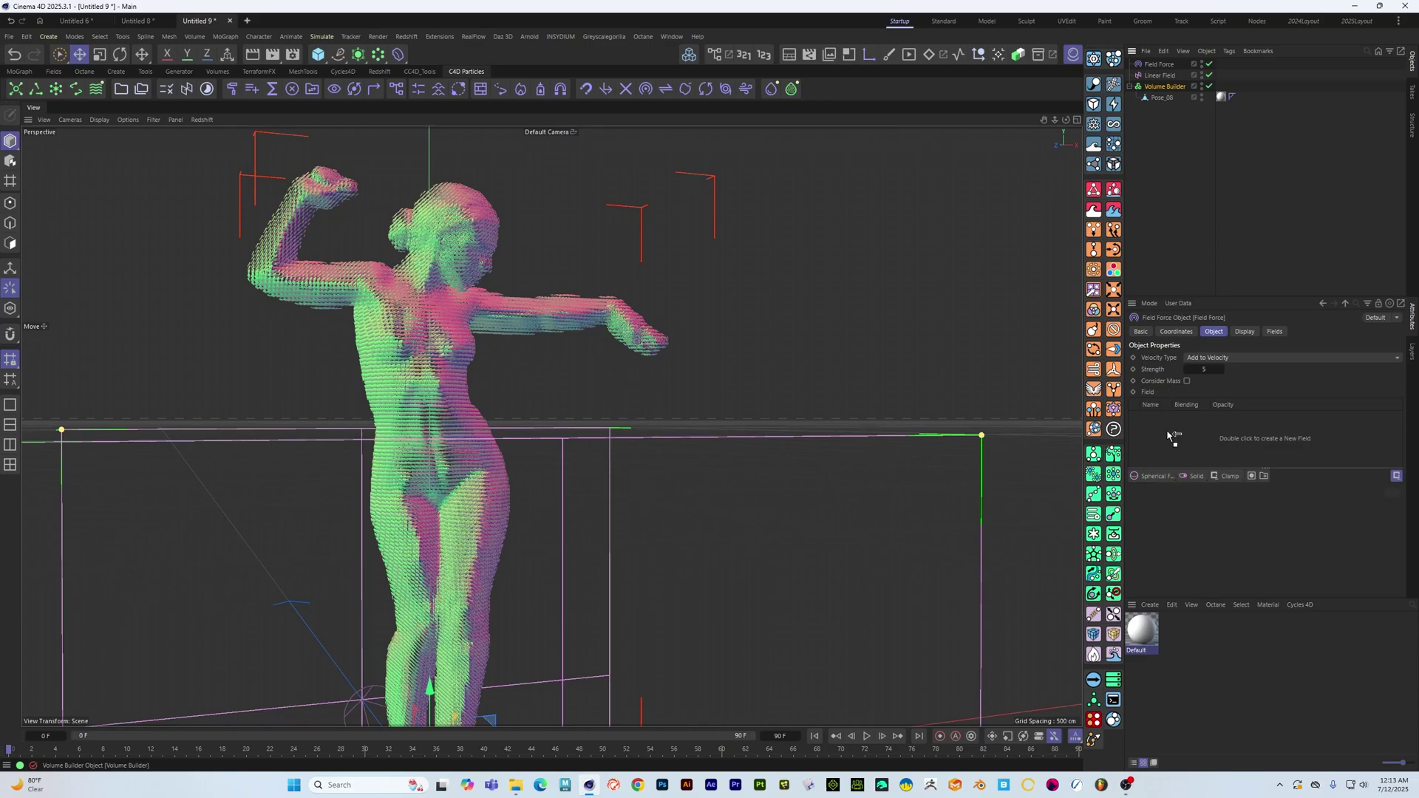
{"action": "left_click", "coordinate": [1195, 453]}
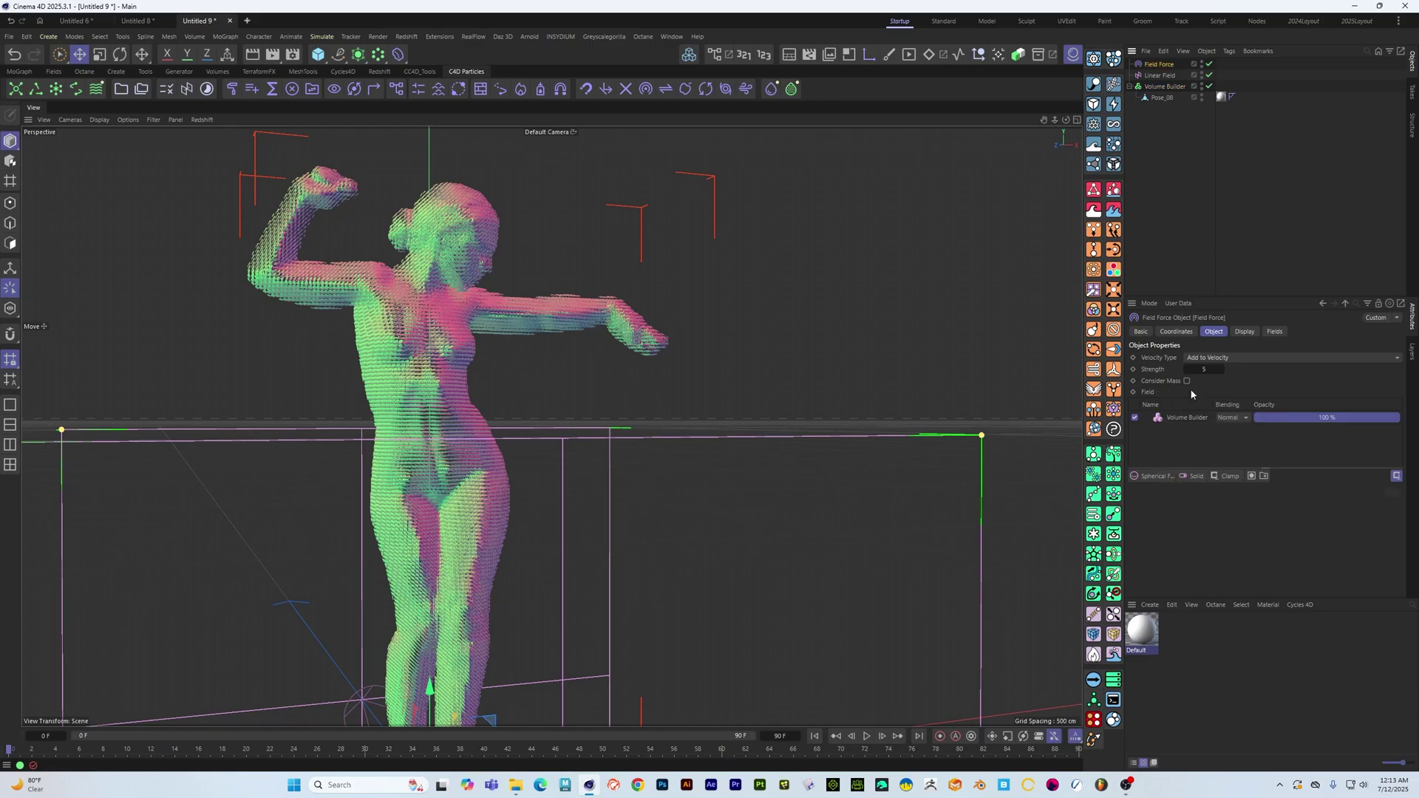
{"action": "left_click", "coordinate": [1272, 359]}
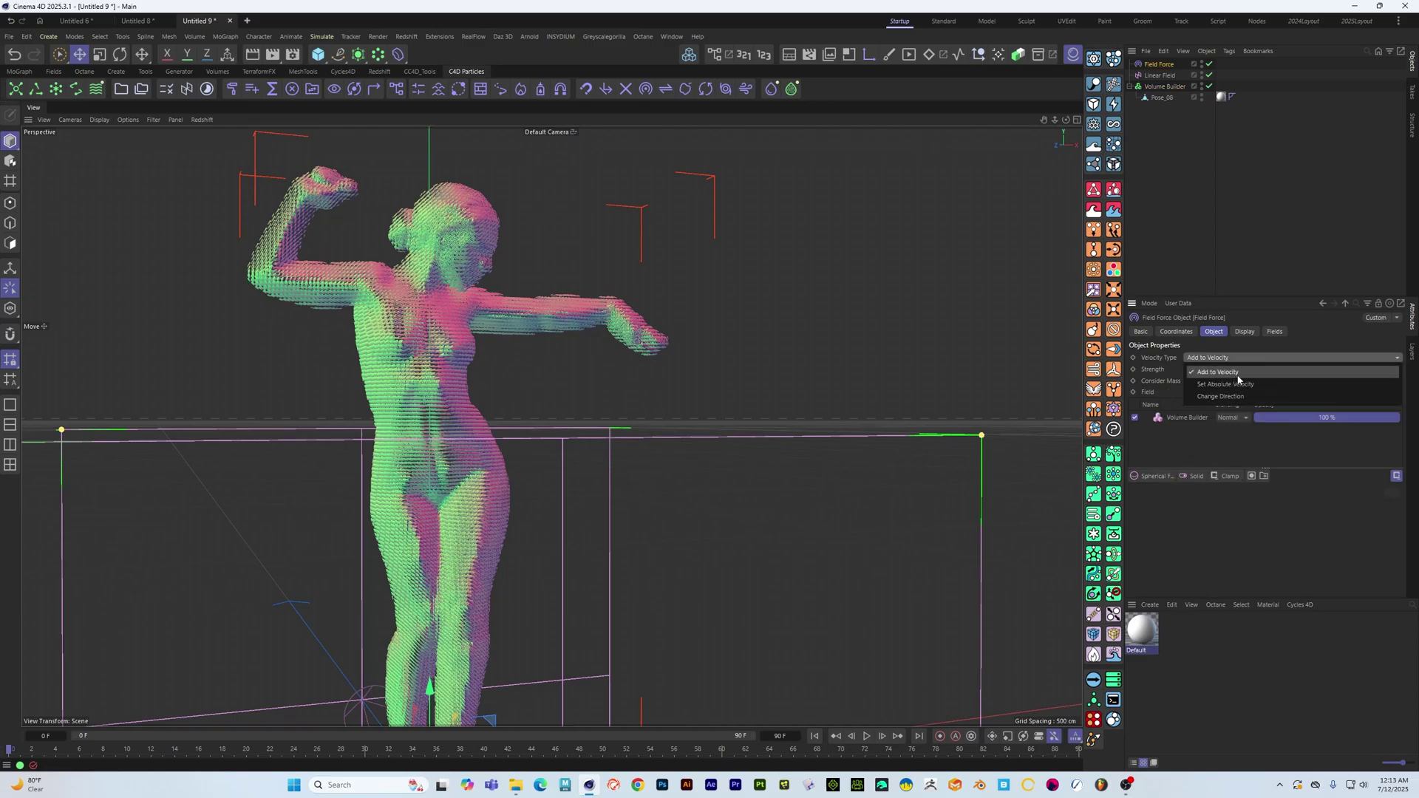
{"action": "left_click", "coordinate": [1235, 385]}
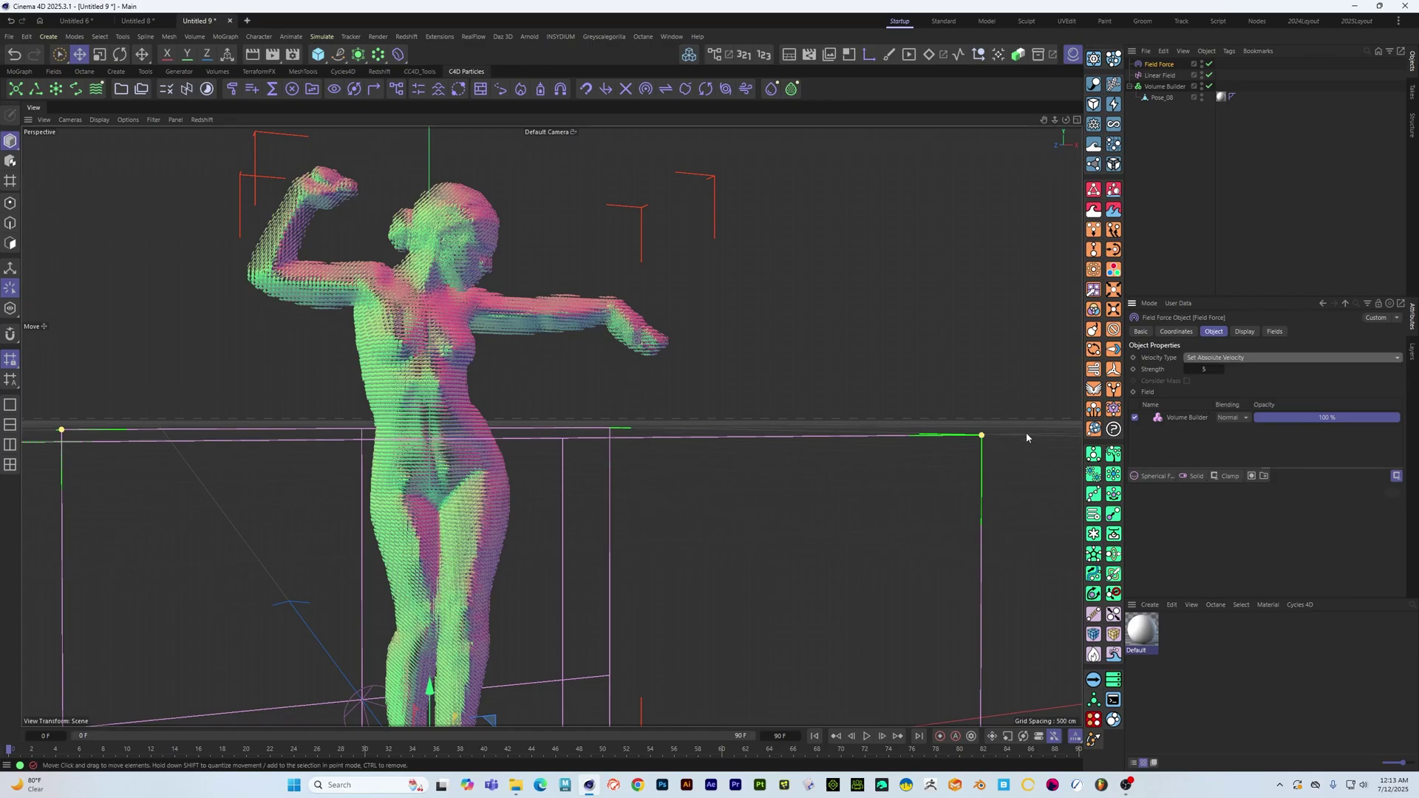
Hide the Volume Builder in the viewport while leaving it enabled
{"action": "left_click_drag", "start_coordinate": [697, 444], "coordinate": [615, 443], "text": "alt"}
{"action": "right_click_drag", "start_coordinate": [584, 377], "coordinate": [544, 378], "text": "alt"}
{"action": "middle_click_drag", "start_coordinate": [531, 344], "coordinate": [560, 385], "text": "alt"}
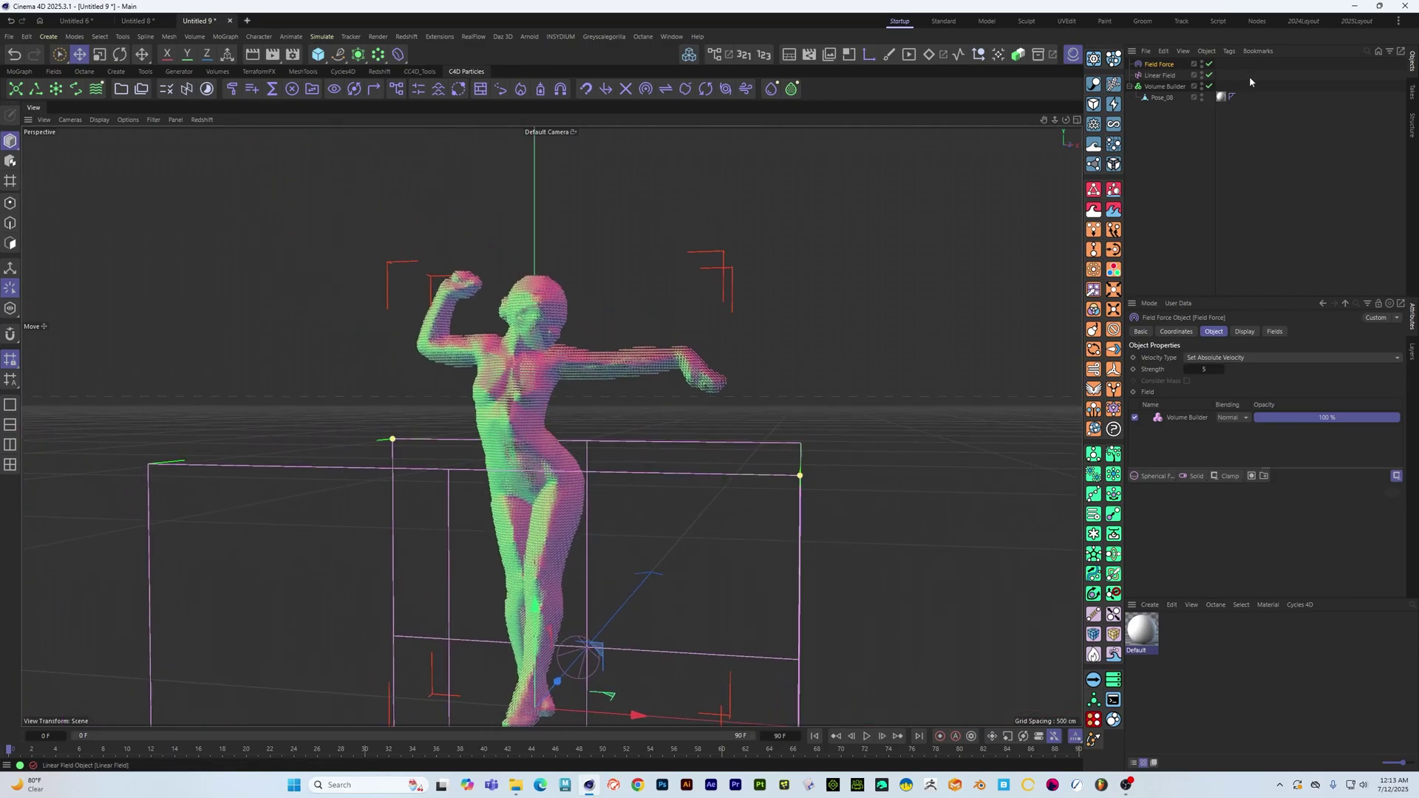
{"action": "left_click", "coordinate": [1203, 85]}
{"action": "left_click_drag", "start_coordinate": [537, 347], "coordinate": [573, 356], "text": "alt"}
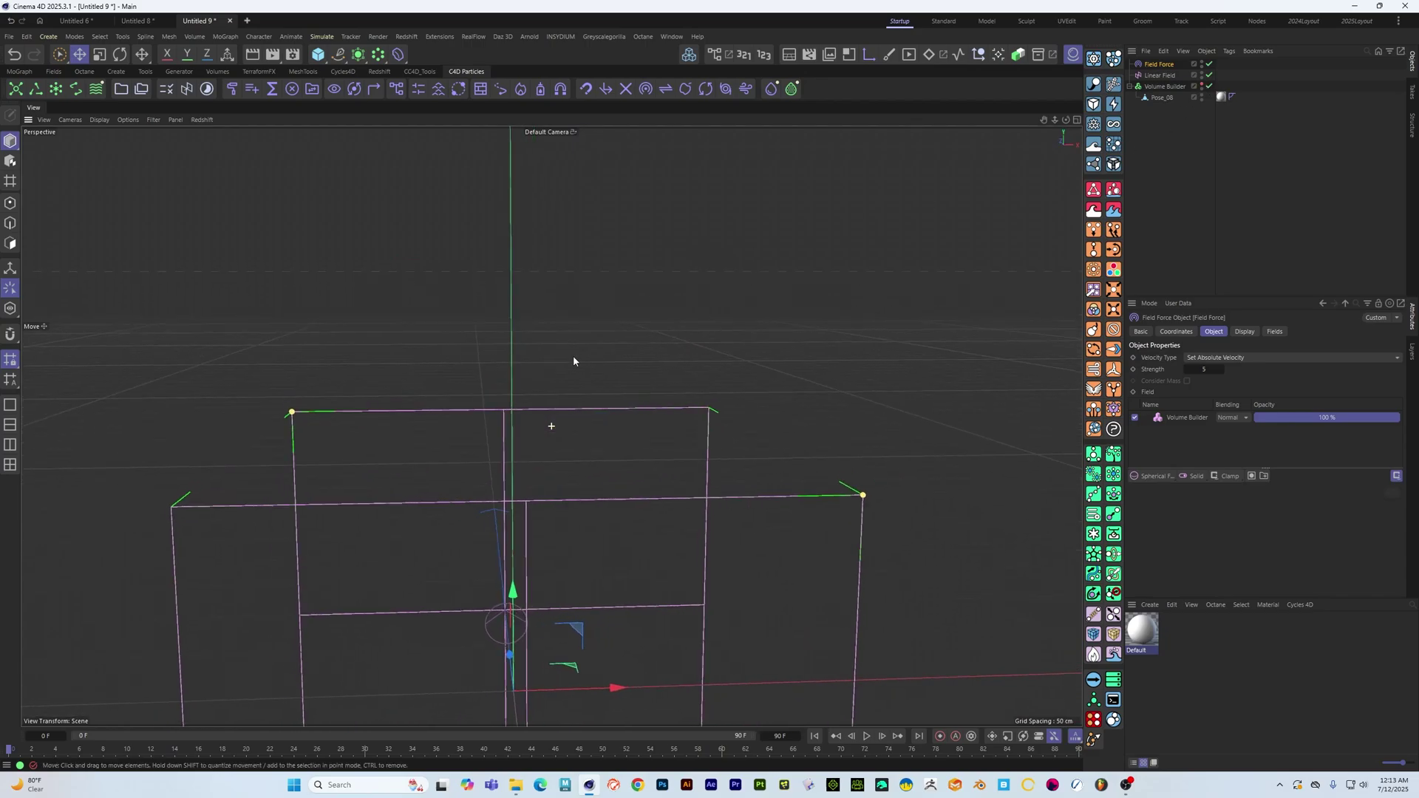
Create a Mesh Emitter from Pose_08 with a particle speed of 0 cm and an emission rate of 5000 per second
{"action": "left_click", "coordinate": [1162, 98]}
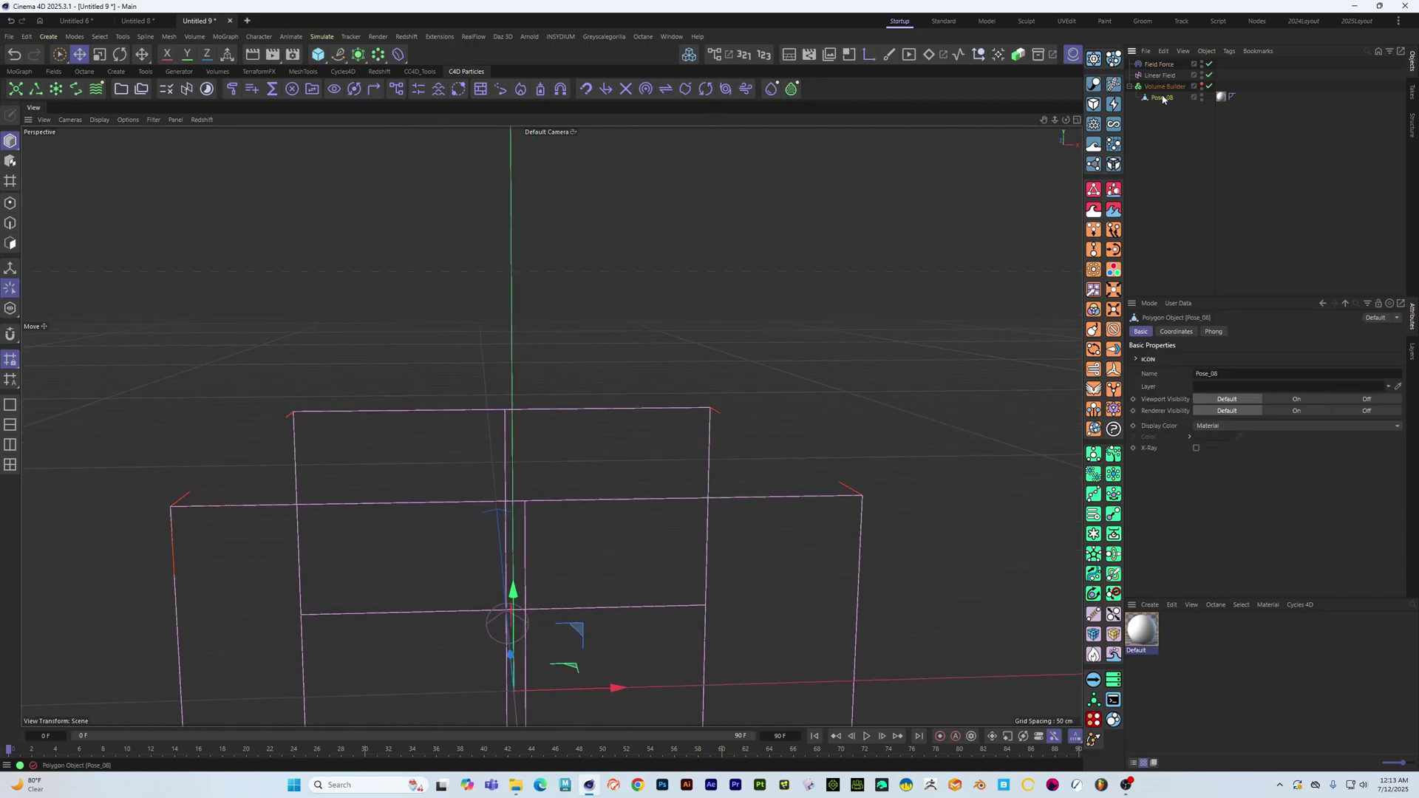
{"action": "left_click", "coordinate": [38, 88]}
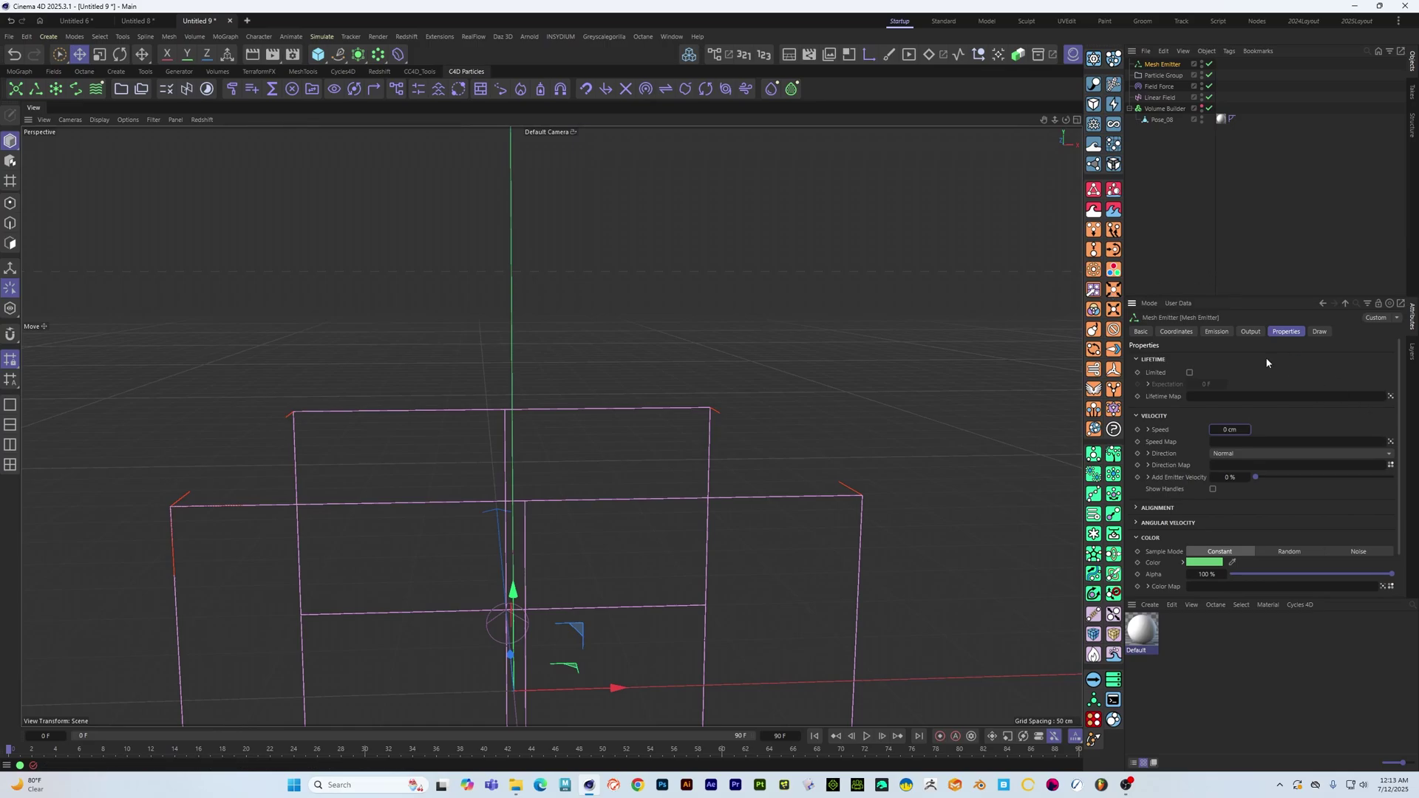
{"action": "left_click", "coordinate": [1217, 331]}
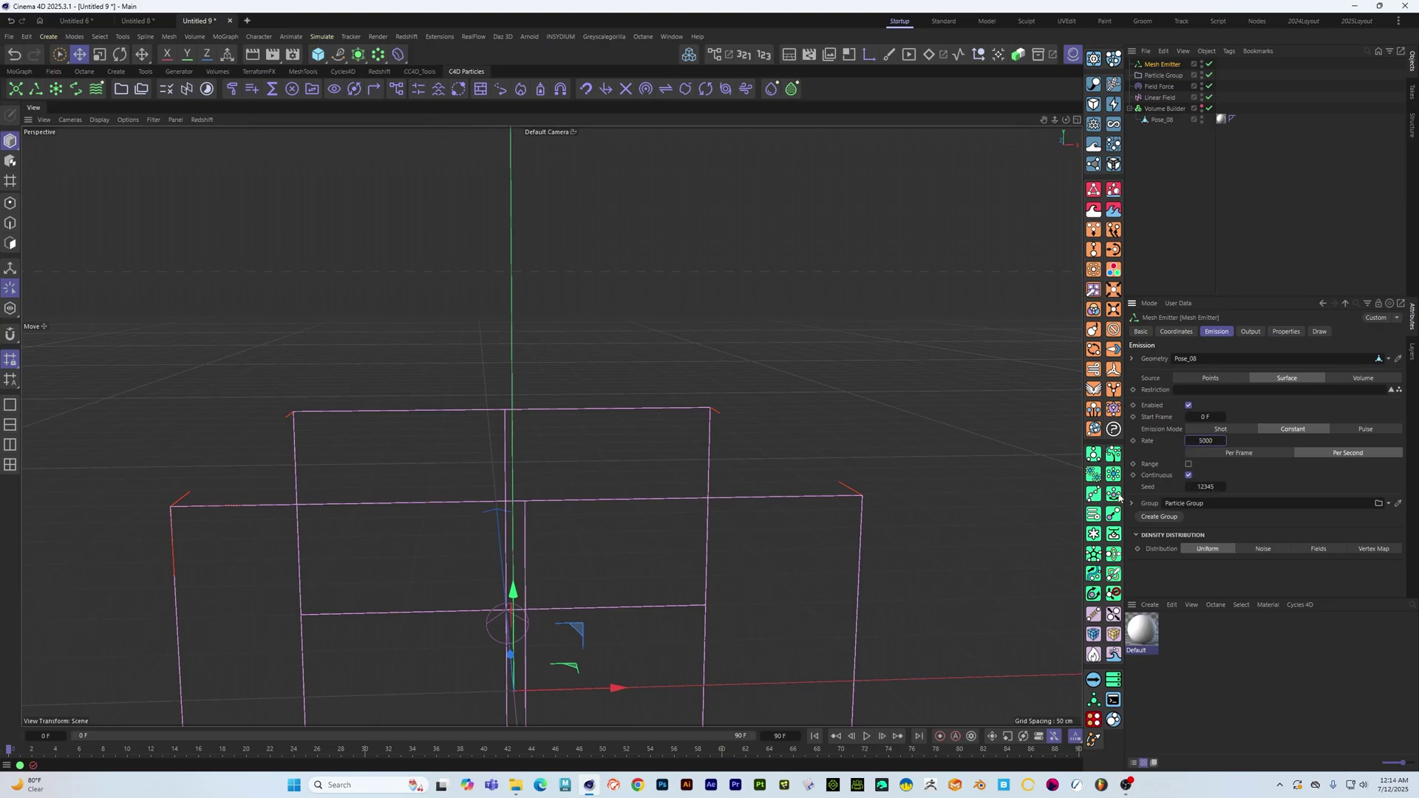
Play the simulation and examine how the particles move over the figure's surface
{"action": "scroll", "coordinate": [584, 498], "scroll_direction": "down", "scroll_amount": 3}
{"action": "left_click_drag", "start_coordinate": [581, 495], "coordinate": [400, 384], "text": "alt"}
{"action": "middle_click_drag", "start_coordinate": [400, 383], "coordinate": [326, 327], "text": "alt"}
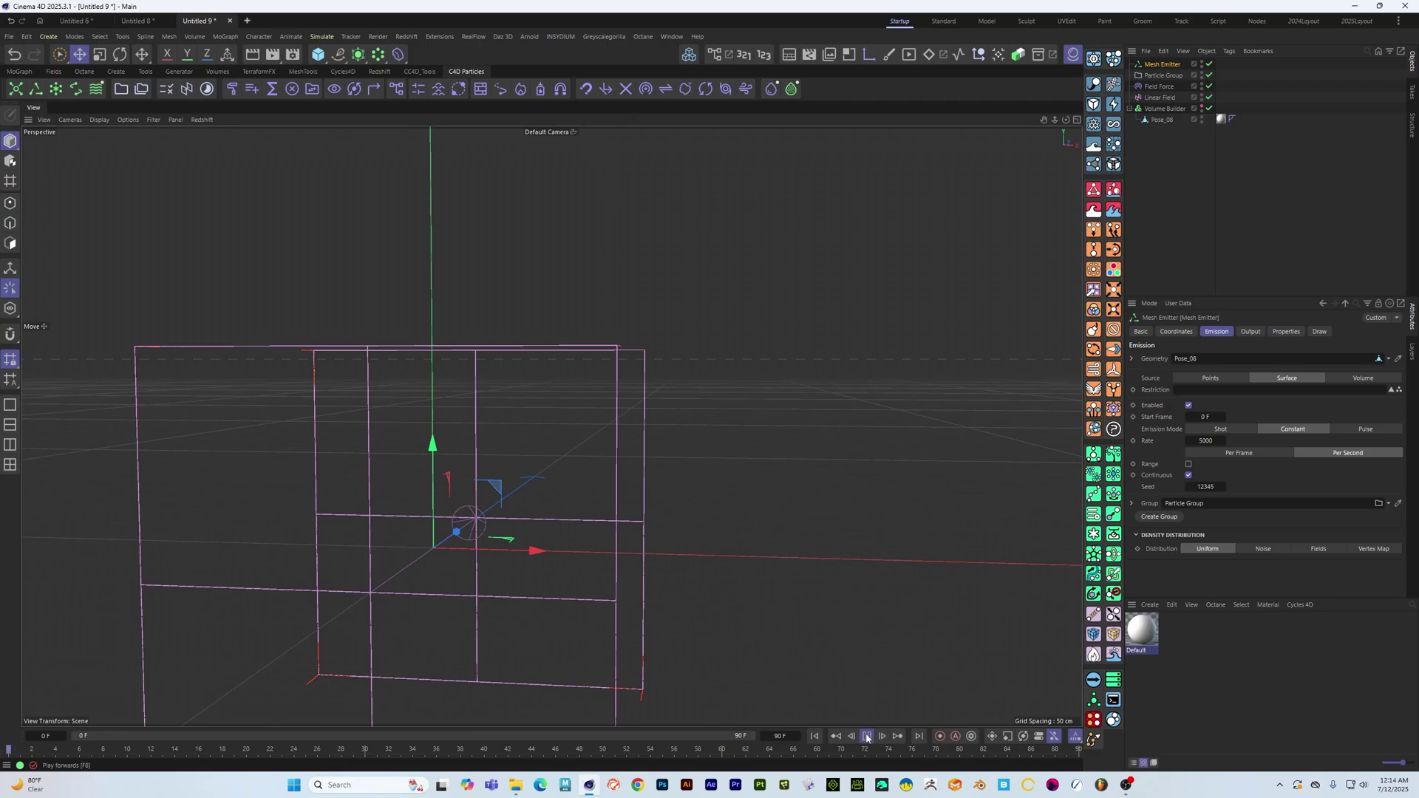
{"action": "left_click", "coordinate": [867, 737]}
{"action": "scroll", "coordinate": [547, 385], "scroll_direction": "up", "scroll_amount": 3}
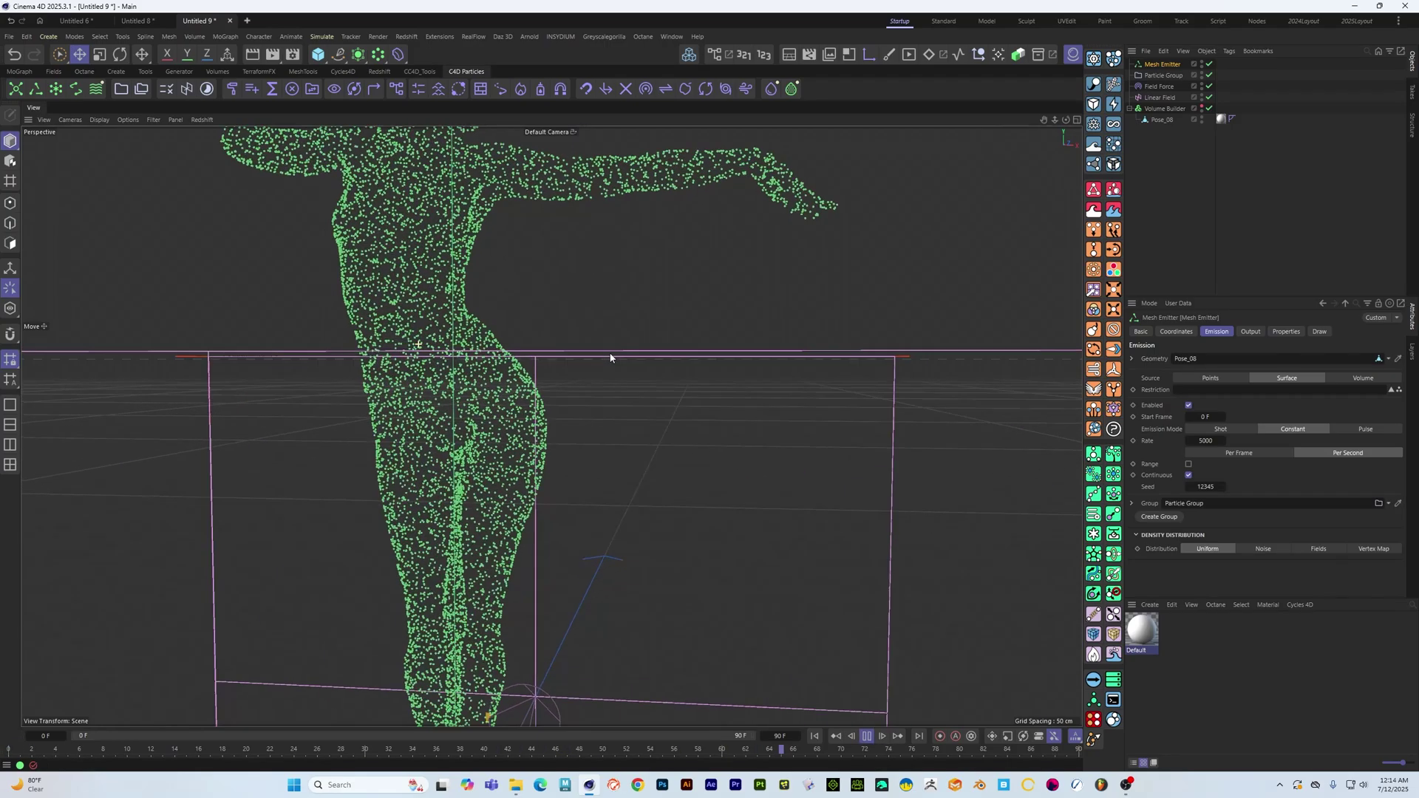
Set the Field Force's strength to 25 and check the particle motion on the figure
{"action": "left_click_drag", "start_coordinate": [611, 357], "coordinate": [538, 355], "text": "alt"}
{"action": "middle_click_drag", "start_coordinate": [552, 425], "coordinate": [554, 498], "text": "alt"}
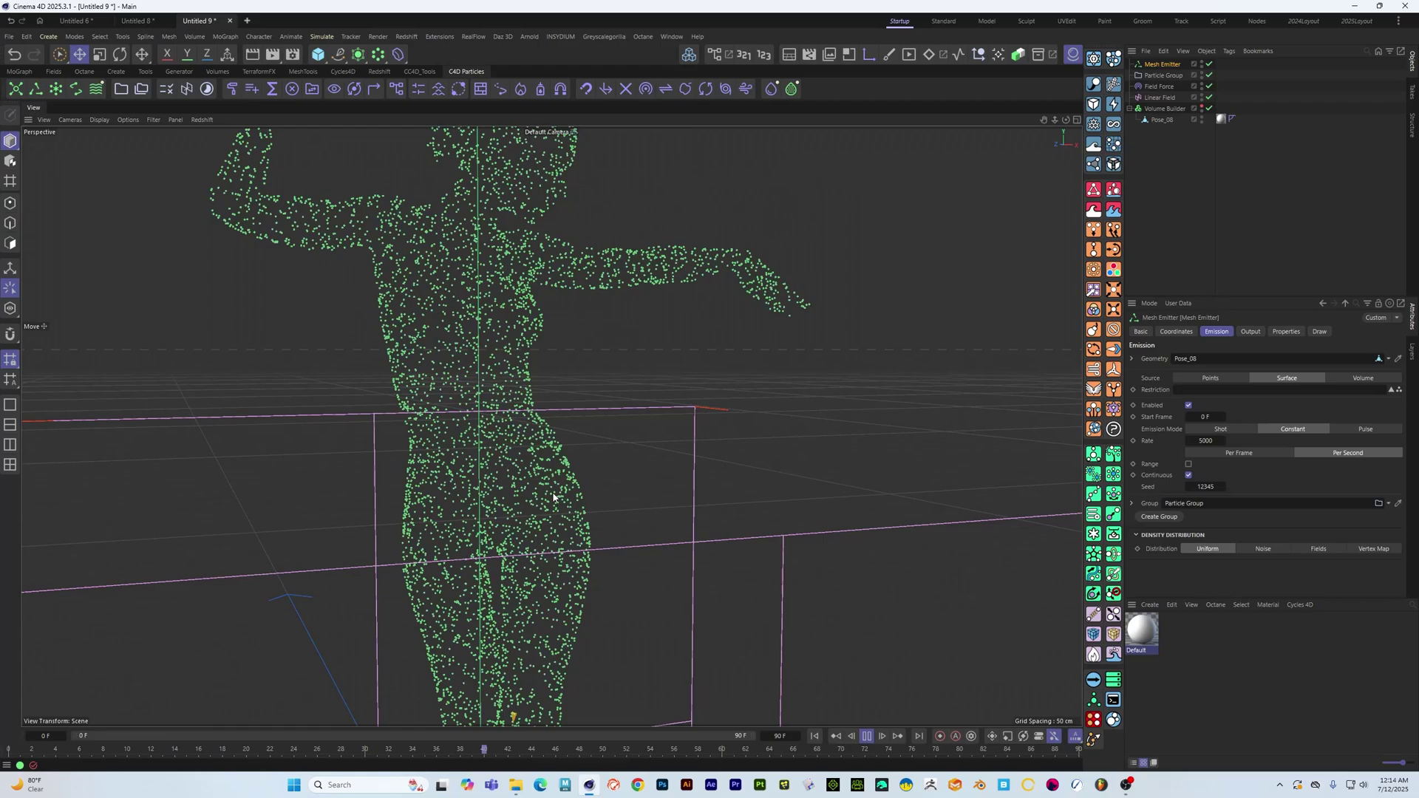
{"action": "left_click_drag", "start_coordinate": [628, 495], "coordinate": [545, 473], "text": "alt"}
{"action": "middle_click_drag", "start_coordinate": [543, 473], "coordinate": [546, 502], "text": "alt"}
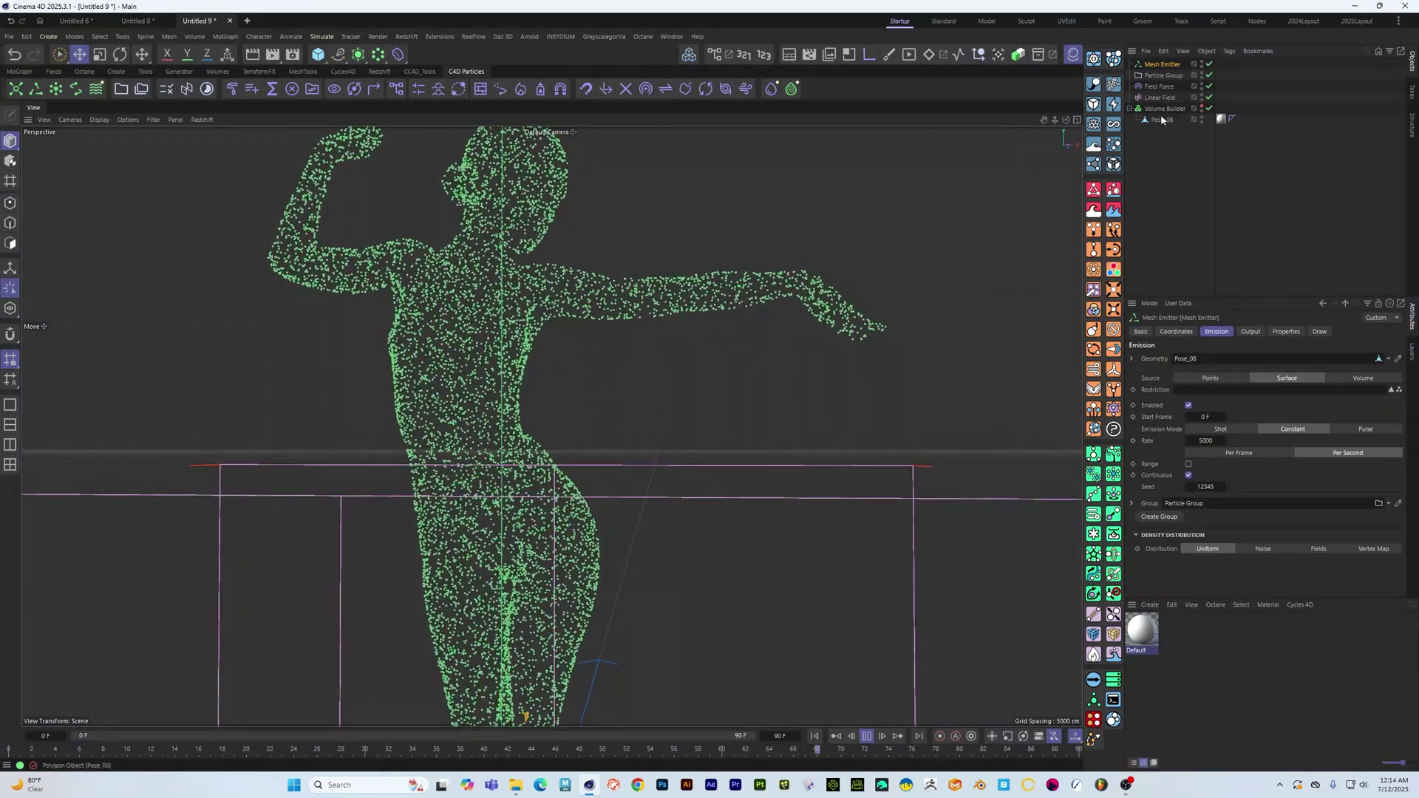
{"action": "left_click", "coordinate": [1159, 87]}
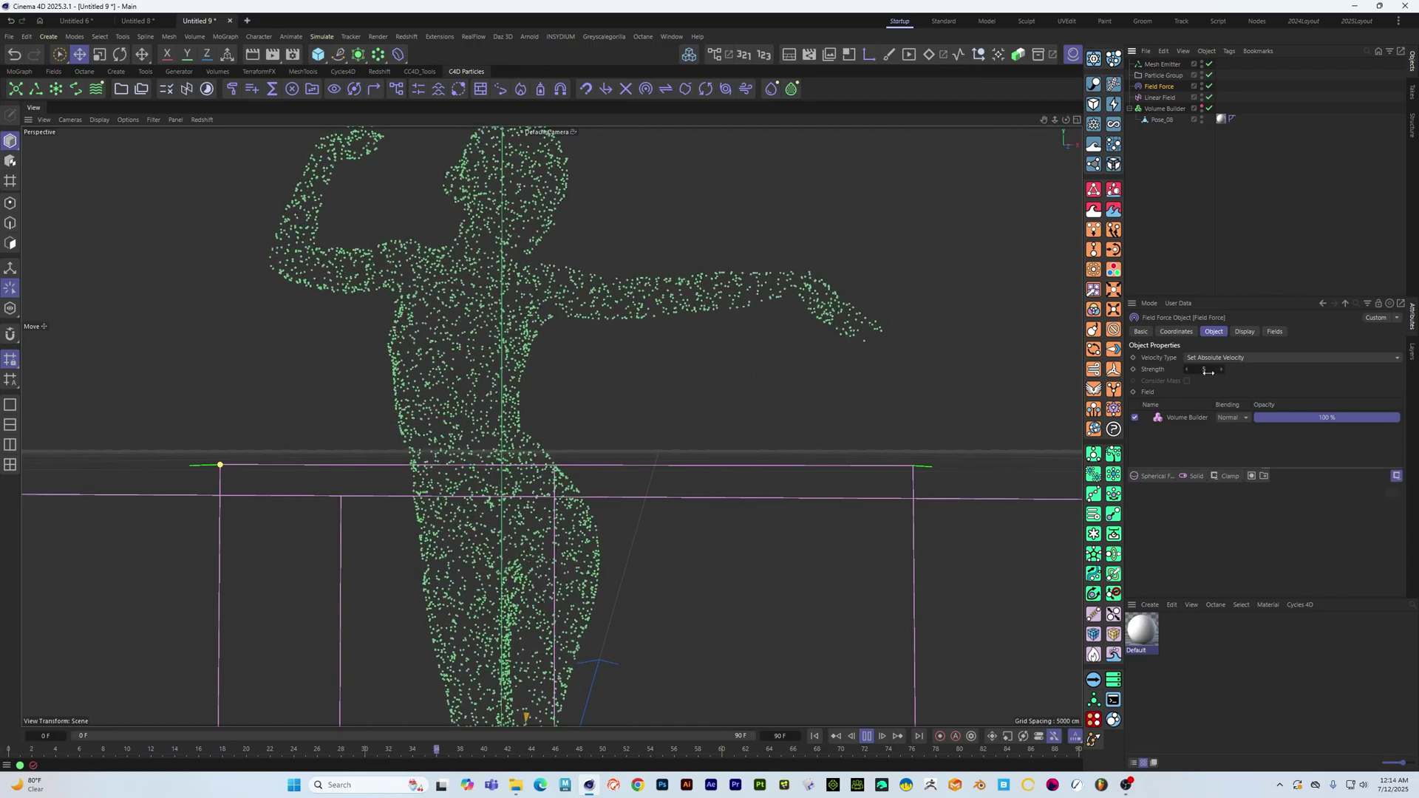
{"action": "left_click_drag", "start_coordinate": [1208, 371], "coordinate": [1229, 371]}
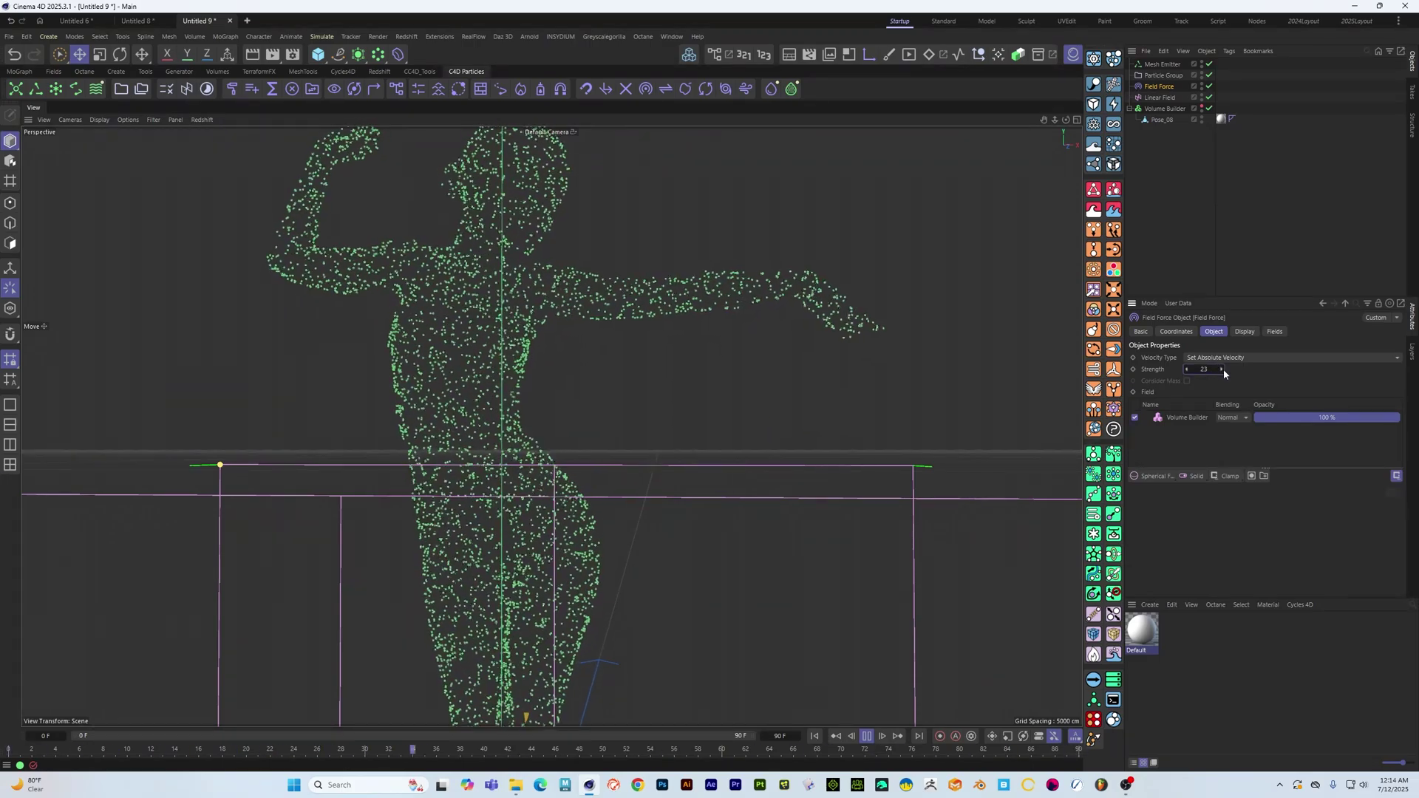
{"action": "mouse_move", "coordinate": [536, 376]}
{"action": "left_mouse_down", "text": "alt"}
{"action": "mouse_move", "coordinate": [591, 386]}
{"action": "mouse_move", "coordinate": [540, 389]}
{"action": "left_mouse_up", "text": "alt"}
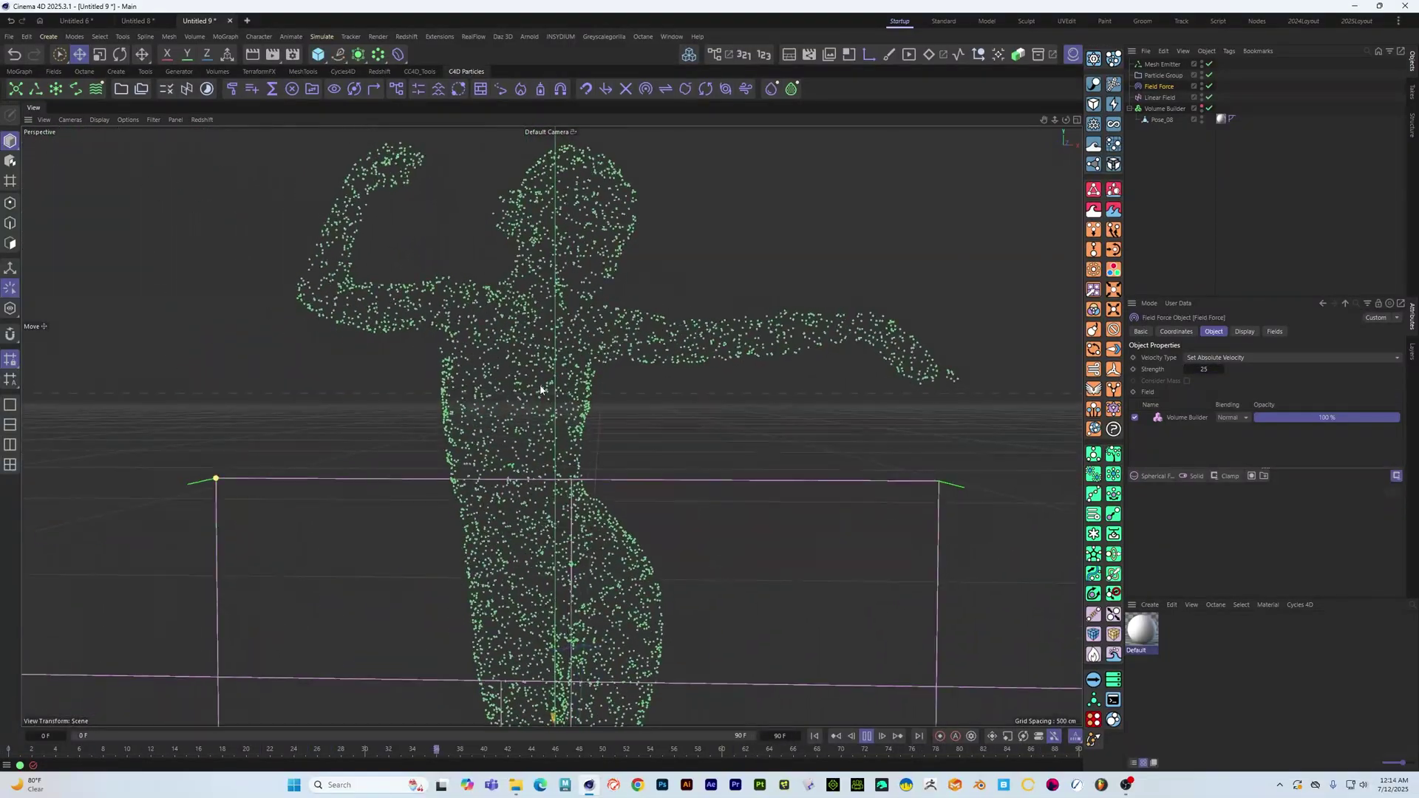
Add a MoGraph Tracer that traces the paths of the Particle Group
{"action": "left_click", "coordinate": [1164, 75]}
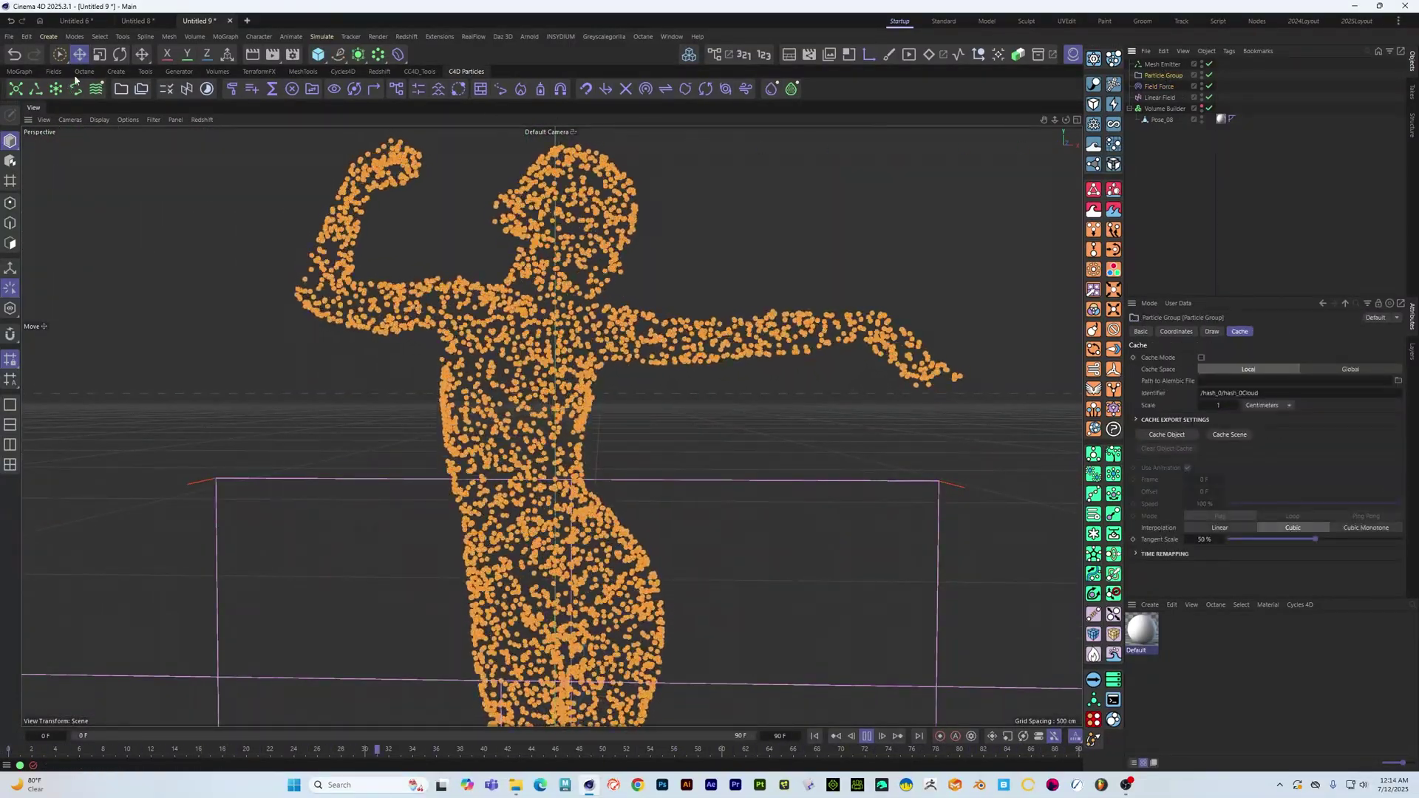
{"action": "left_click", "coordinate": [20, 71]}
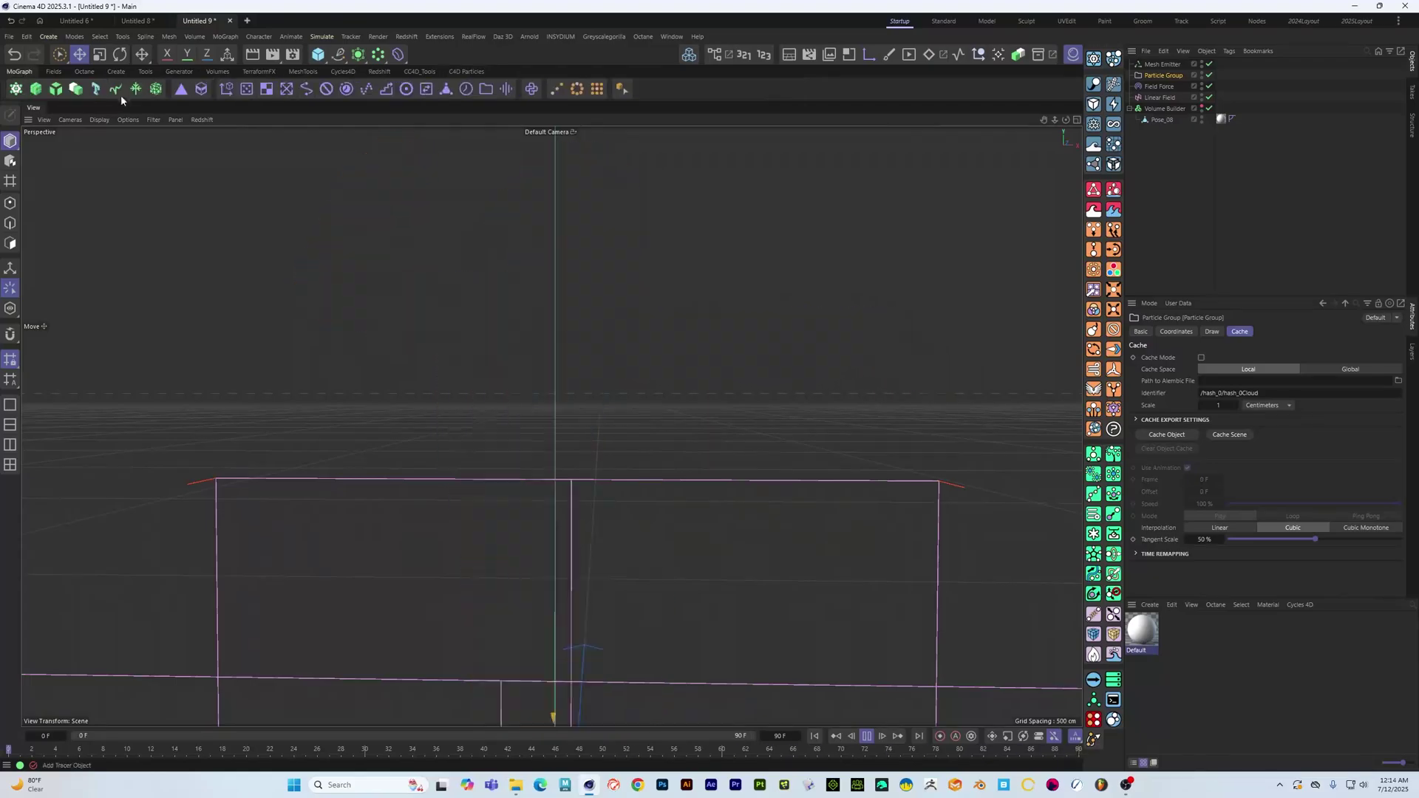
{"action": "left_click", "coordinate": [115, 89]}
{"action": "left_click_drag", "start_coordinate": [732, 390], "coordinate": [601, 411], "text": "alt"}
{"action": "left_click_drag", "start_coordinate": [724, 397], "coordinate": [658, 399], "text": "alt"}
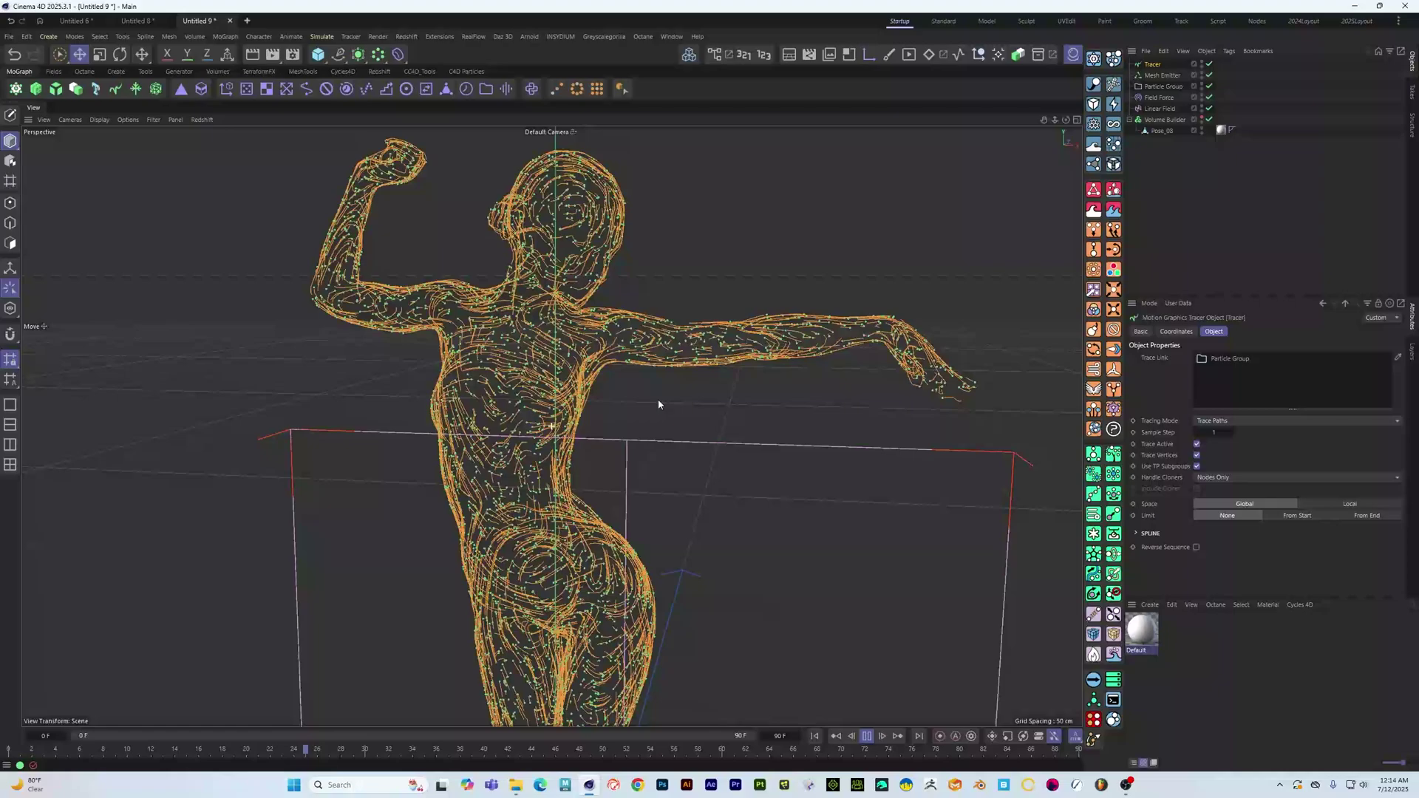
Reduce the Mesh Emitter's emission rate to 900 per second and view the thinner traces
{"action": "left_click", "coordinate": [1163, 76]}
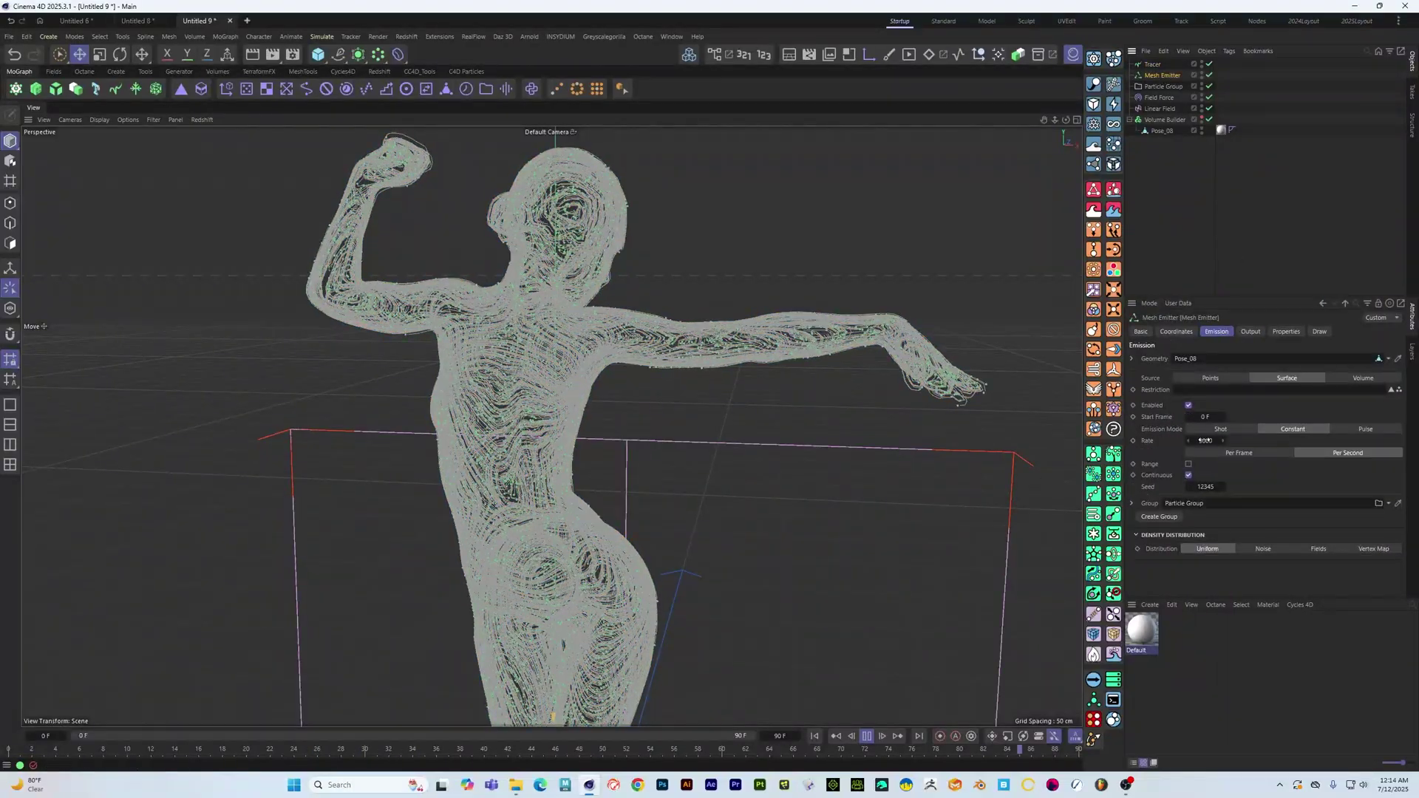
{"action": "double_click", "coordinate": [1204, 441]}
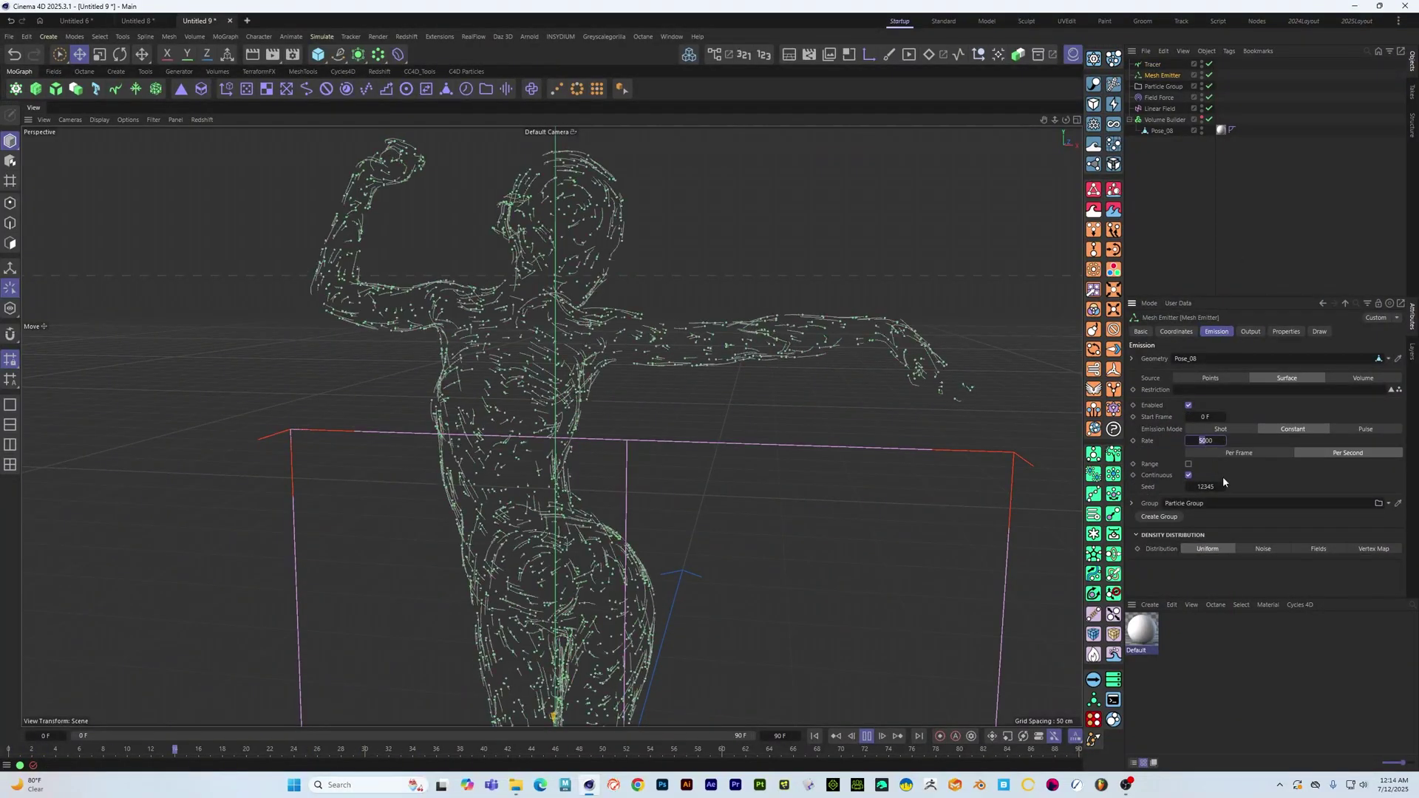
{"action": "type", "text": "900"}
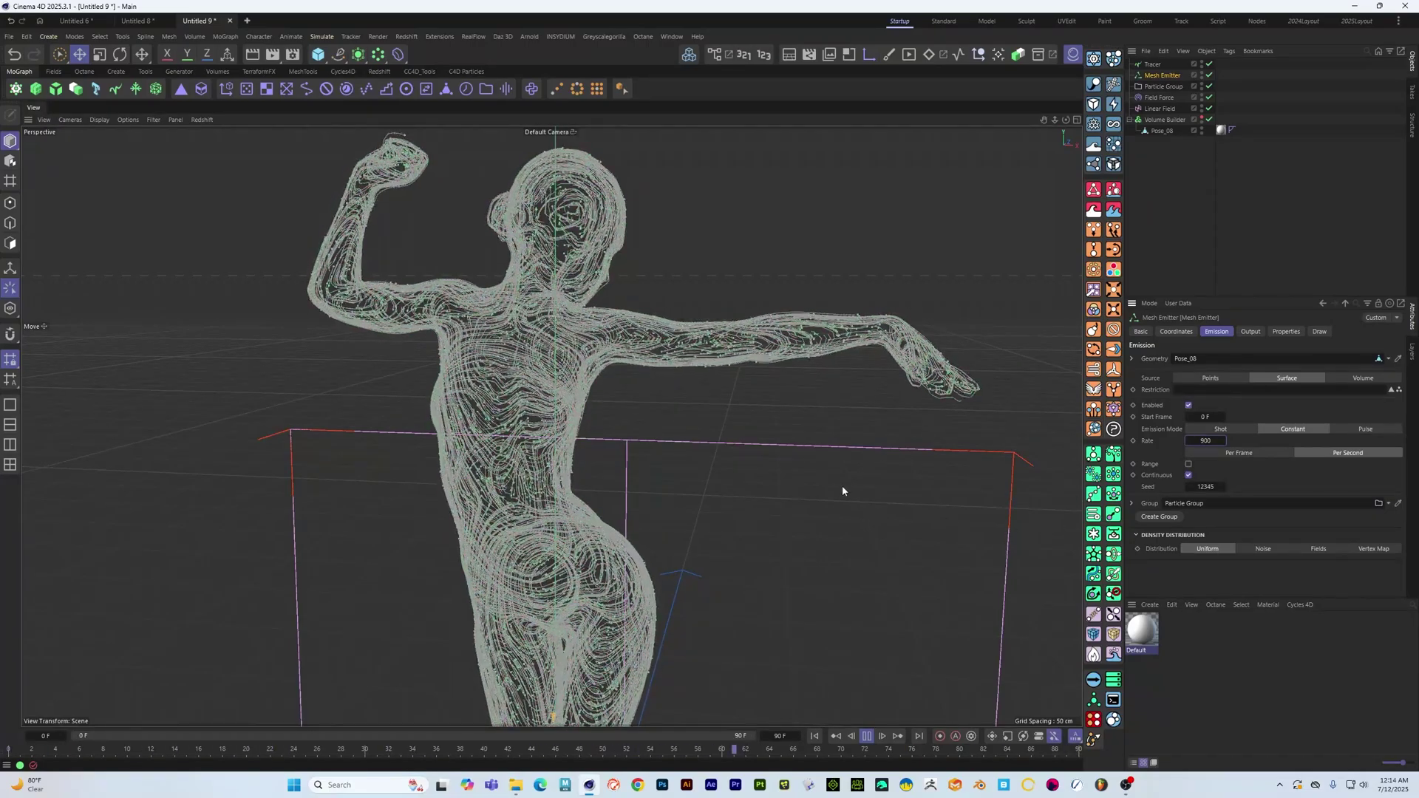
{"action": "left_click_drag", "start_coordinate": [606, 403], "coordinate": [477, 381], "text": "alt"}
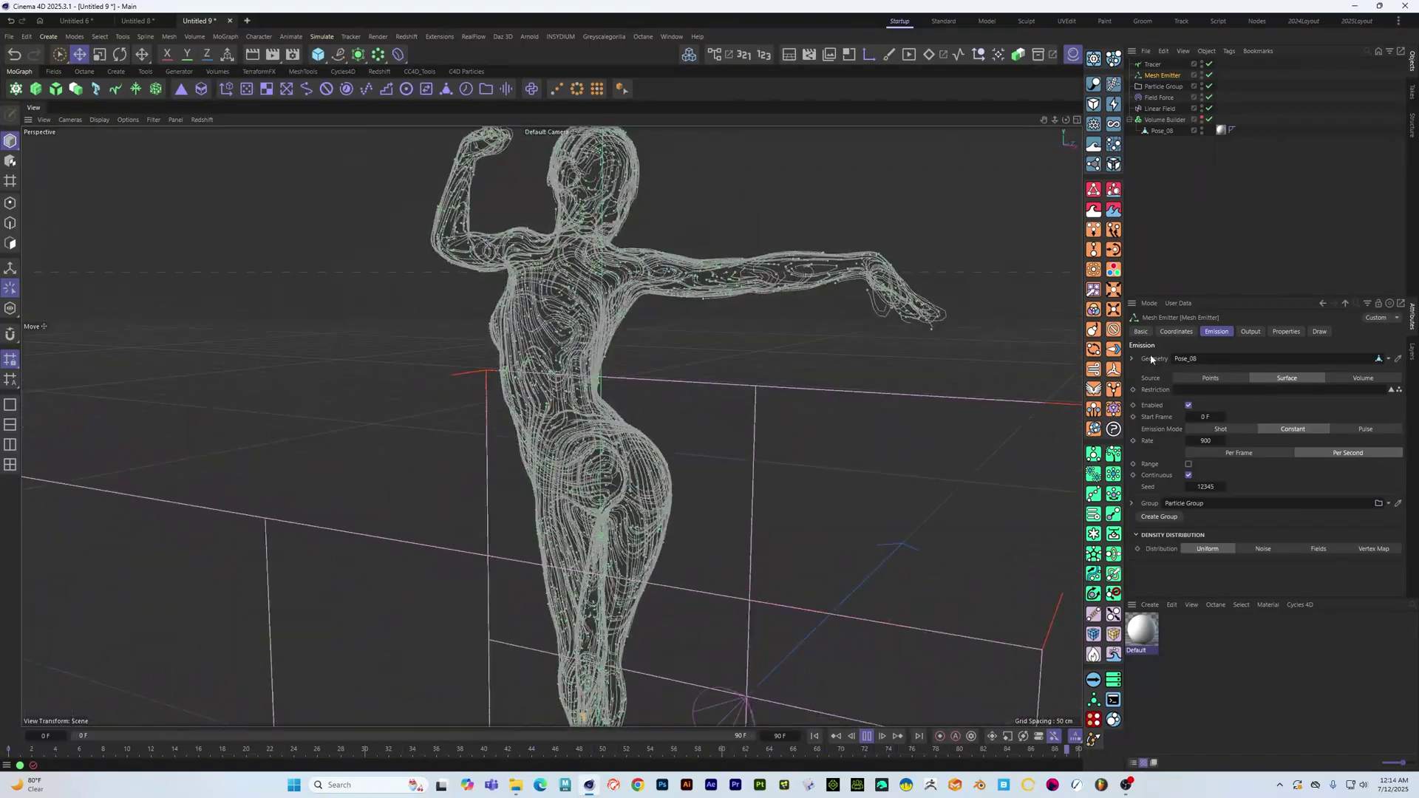
Try the +X direction on the Linear Field, compare the traced paths, and restore the +Z direction
{"action": "left_click", "coordinate": [1160, 109]}
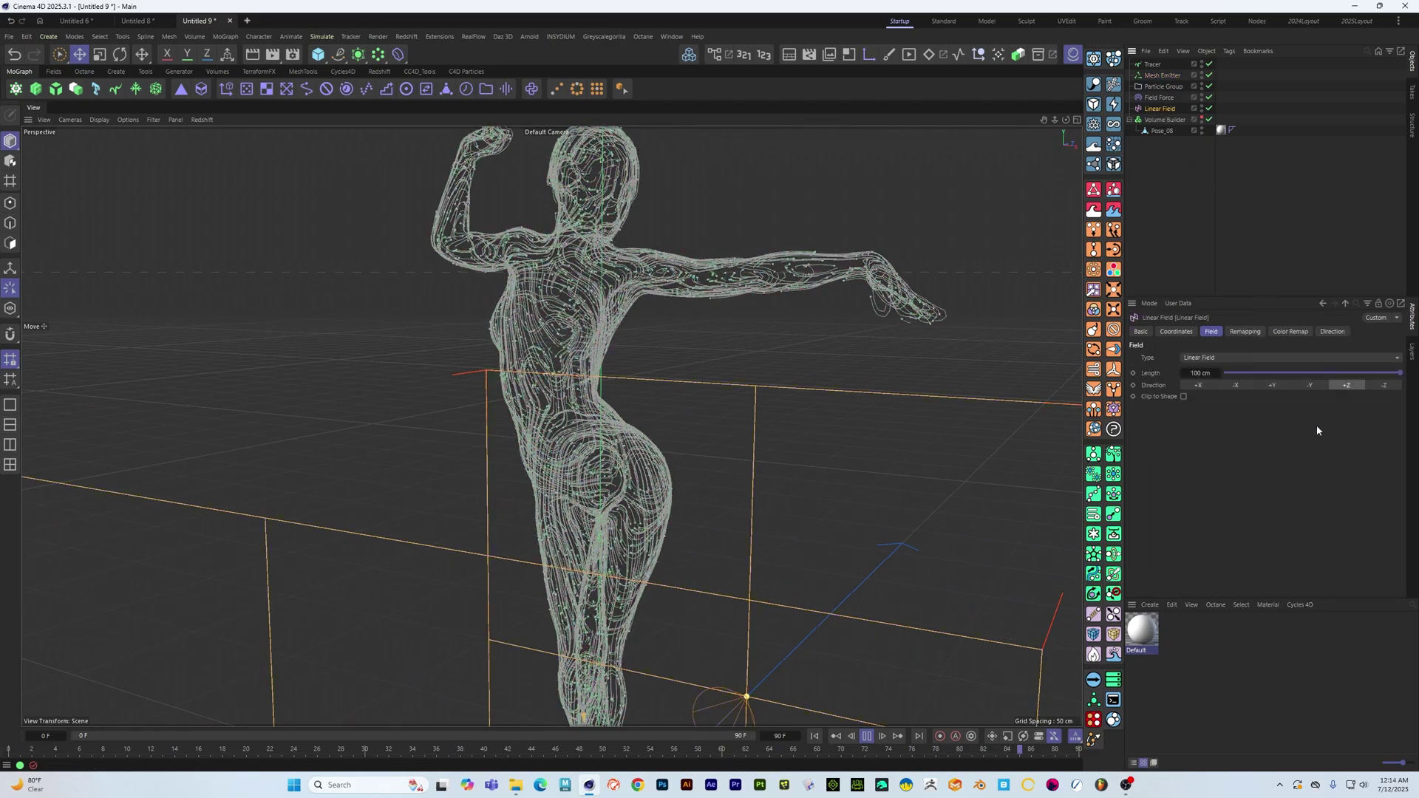
{"action": "mouse_move", "coordinate": [691, 399]}
{"action": "left_mouse_down", "text": "alt"}
{"action": "mouse_move", "coordinate": [836, 412]}
{"action": "mouse_move", "coordinate": [698, 399]}
{"action": "mouse_move", "coordinate": [919, 397]}
{"action": "left_mouse_up", "text": "alt"}
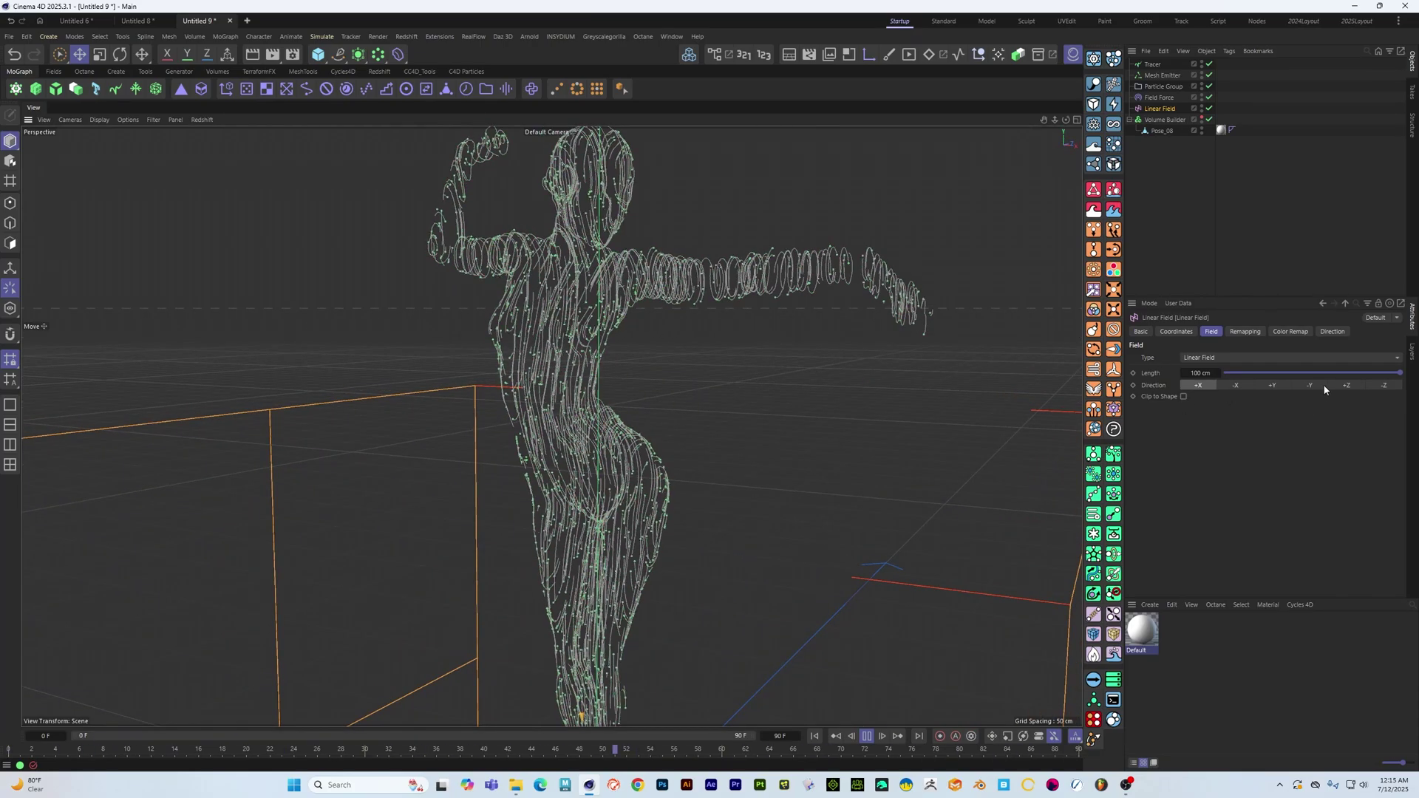
{"action": "left_click", "coordinate": [1347, 386]}
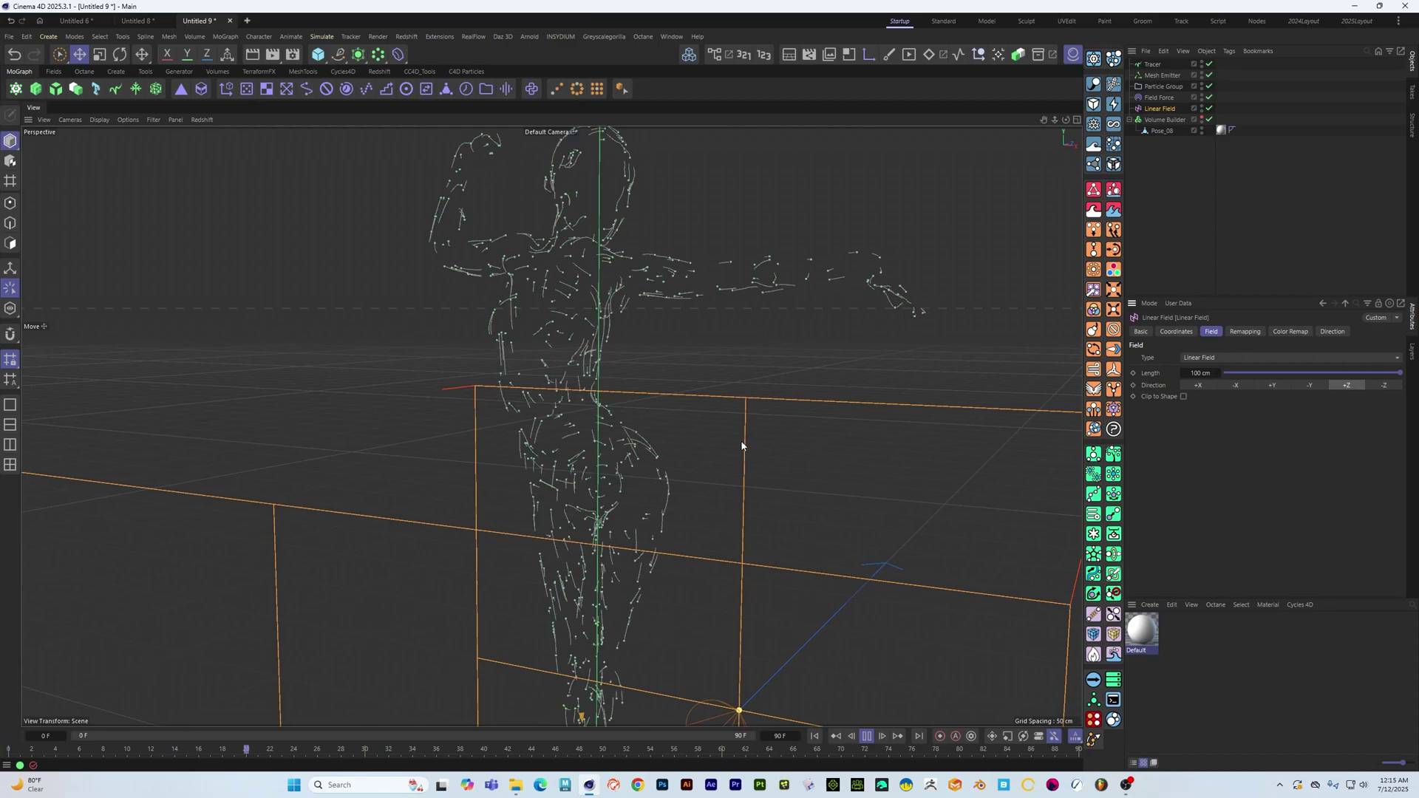
{"action": "mouse_move", "coordinate": [741, 445]}
{"action": "left_mouse_down", "text": "alt"}
{"action": "mouse_move", "coordinate": [777, 406]}
{"action": "mouse_move", "coordinate": [734, 414]}
{"action": "mouse_move", "coordinate": [791, 403]}
{"action": "mouse_move", "coordinate": [856, 423]}
{"action": "mouse_move", "coordinate": [848, 412]}
{"action": "left_mouse_up", "text": "alt"}
Set the Linear Field's direction to +Y and raise the field to about the figure's hip height
{"action": "left_click", "coordinate": [1273, 386]}
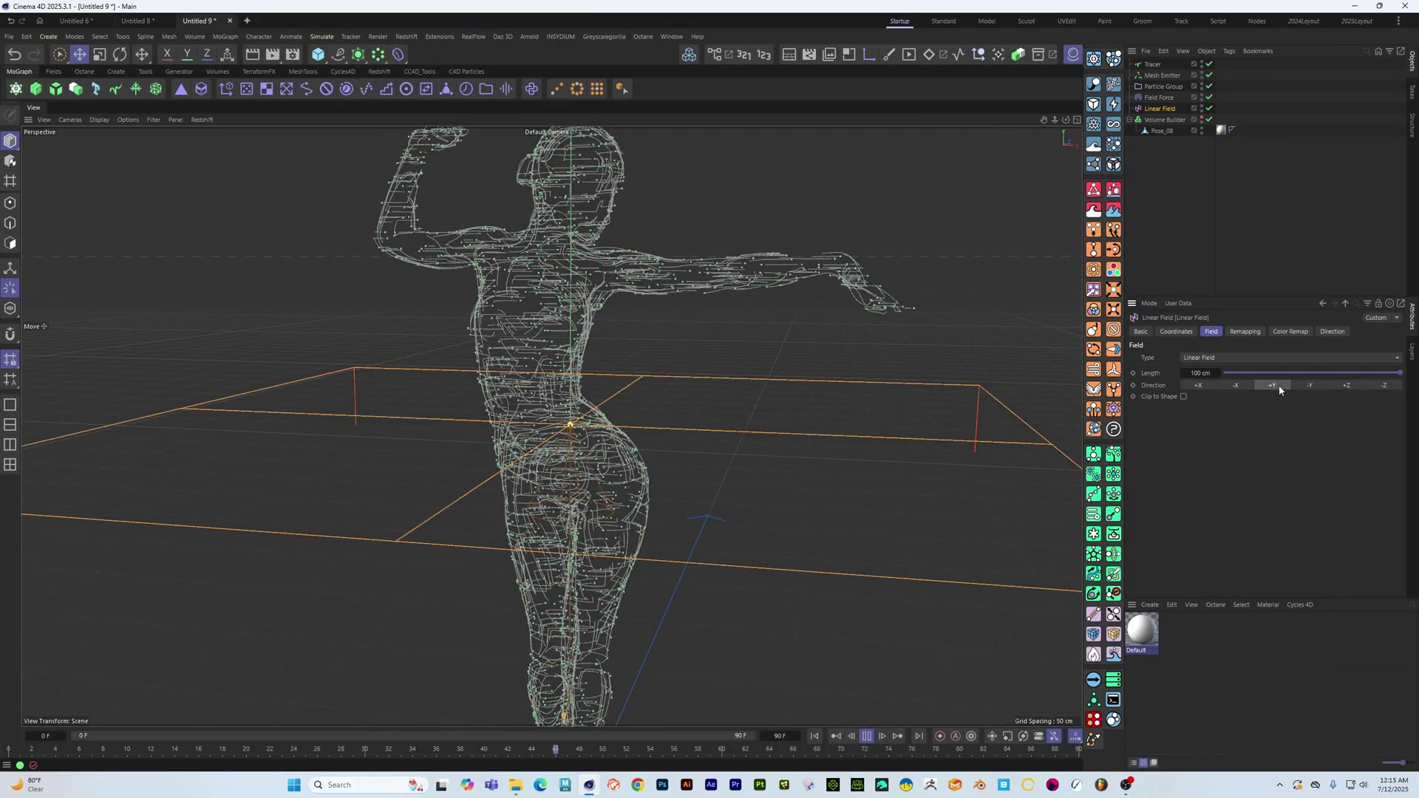
{"action": "right_click_drag", "start_coordinate": [814, 427], "coordinate": [735, 447], "text": "alt"}
{"action": "middle_click_drag", "start_coordinate": [735, 446], "coordinate": [697, 438], "text": "alt"}
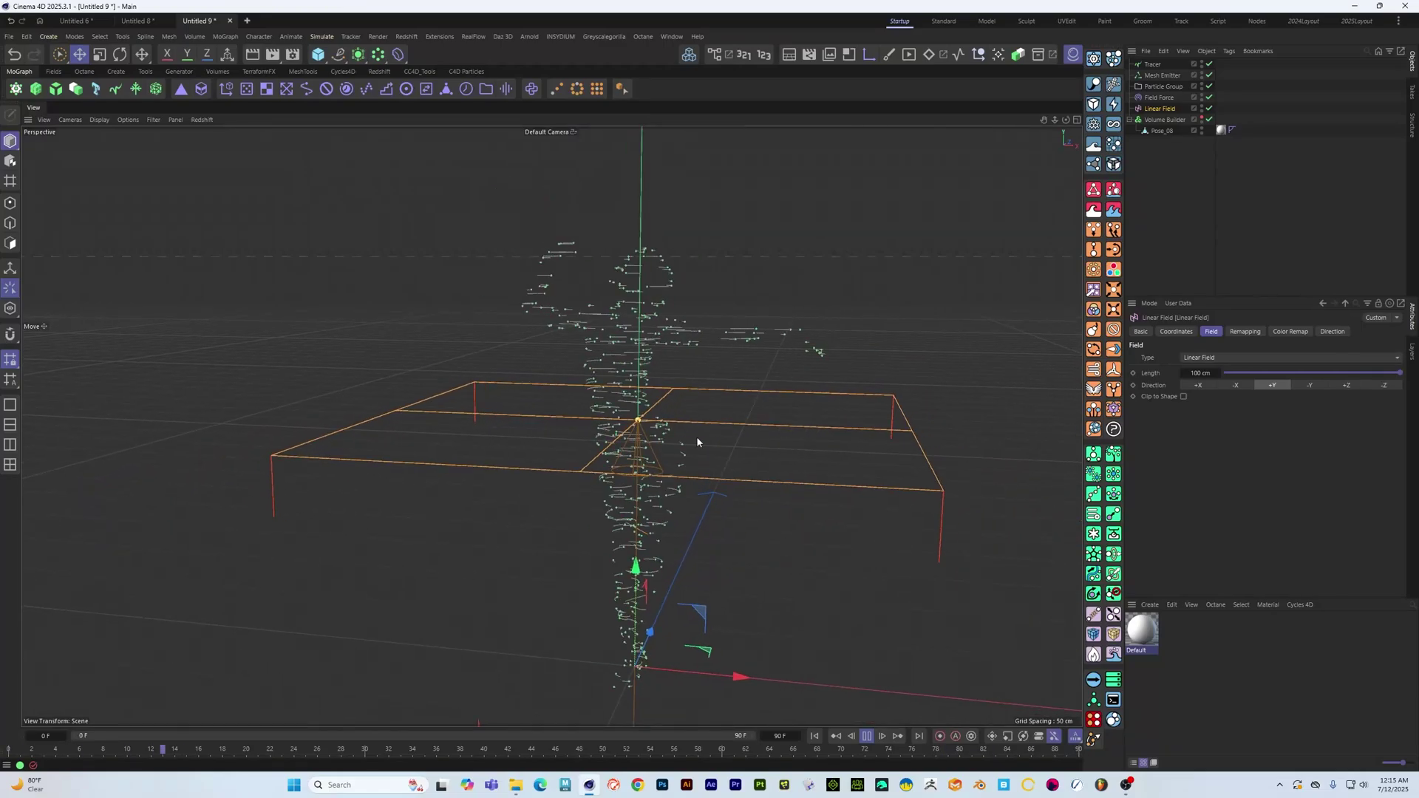
{"action": "middle_click_drag", "start_coordinate": [612, 533], "coordinate": [604, 497], "text": "alt"}
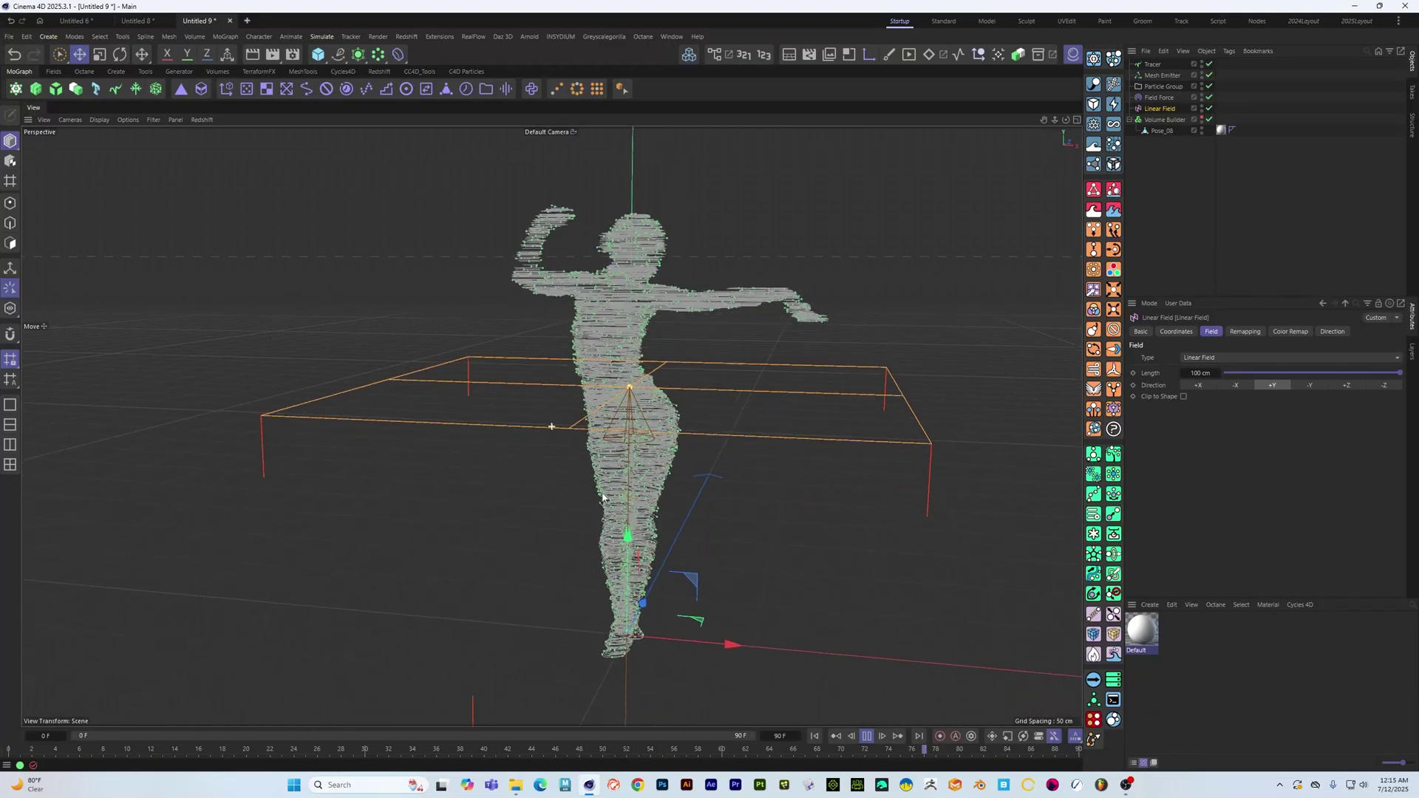
{"action": "mouse_move", "coordinate": [603, 496]}
{"action": "left_mouse_down", "text": "alt"}
{"action": "mouse_move", "coordinate": [638, 439]}
{"action": "mouse_move", "coordinate": [625, 226]}
{"action": "mouse_move", "coordinate": [625, 239]}
{"action": "left_mouse_up", "text": "alt"}
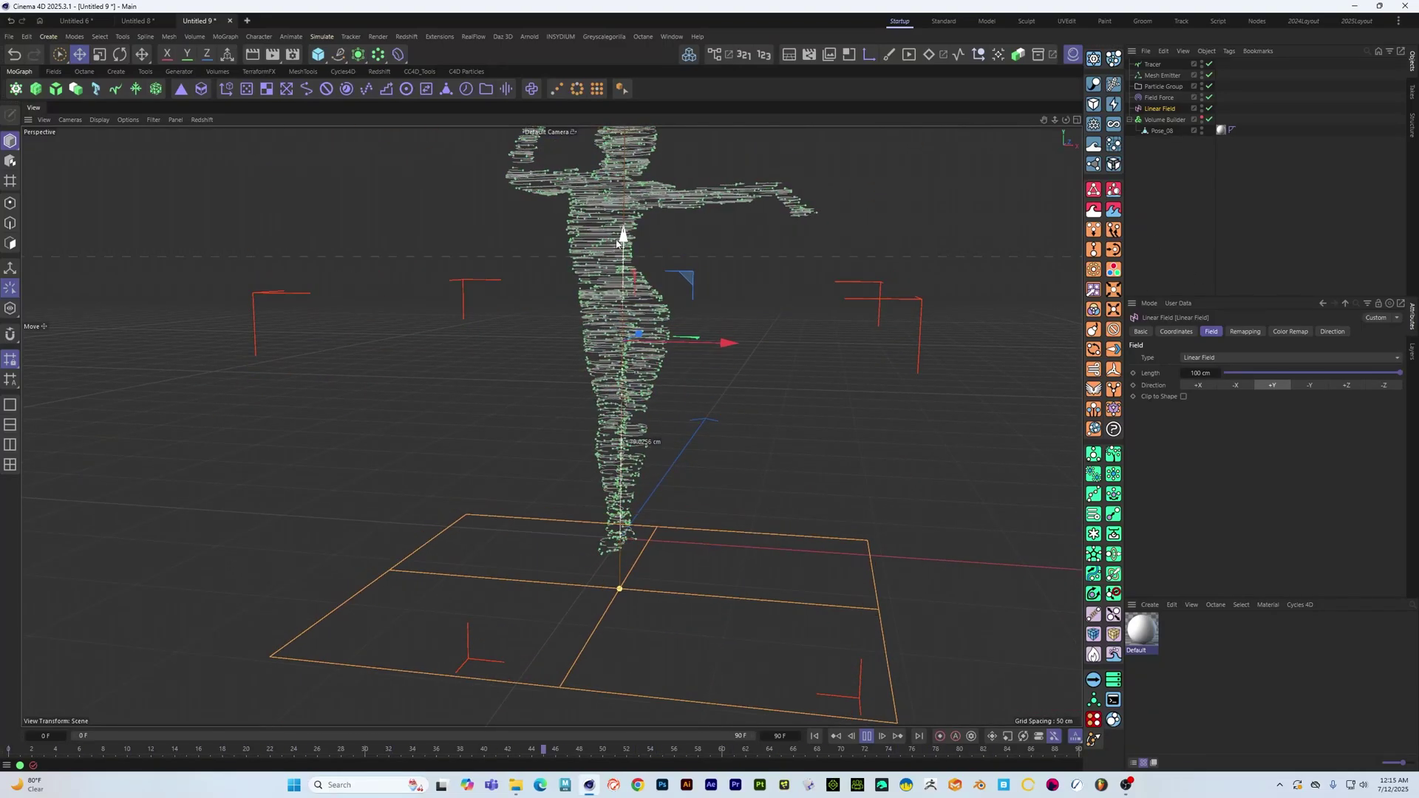
{"action": "middle_click_drag", "start_coordinate": [533, 317], "coordinate": [558, 433], "text": "alt"}
{"action": "left_click_drag", "start_coordinate": [662, 399], "coordinate": [639, 398], "text": "alt"}
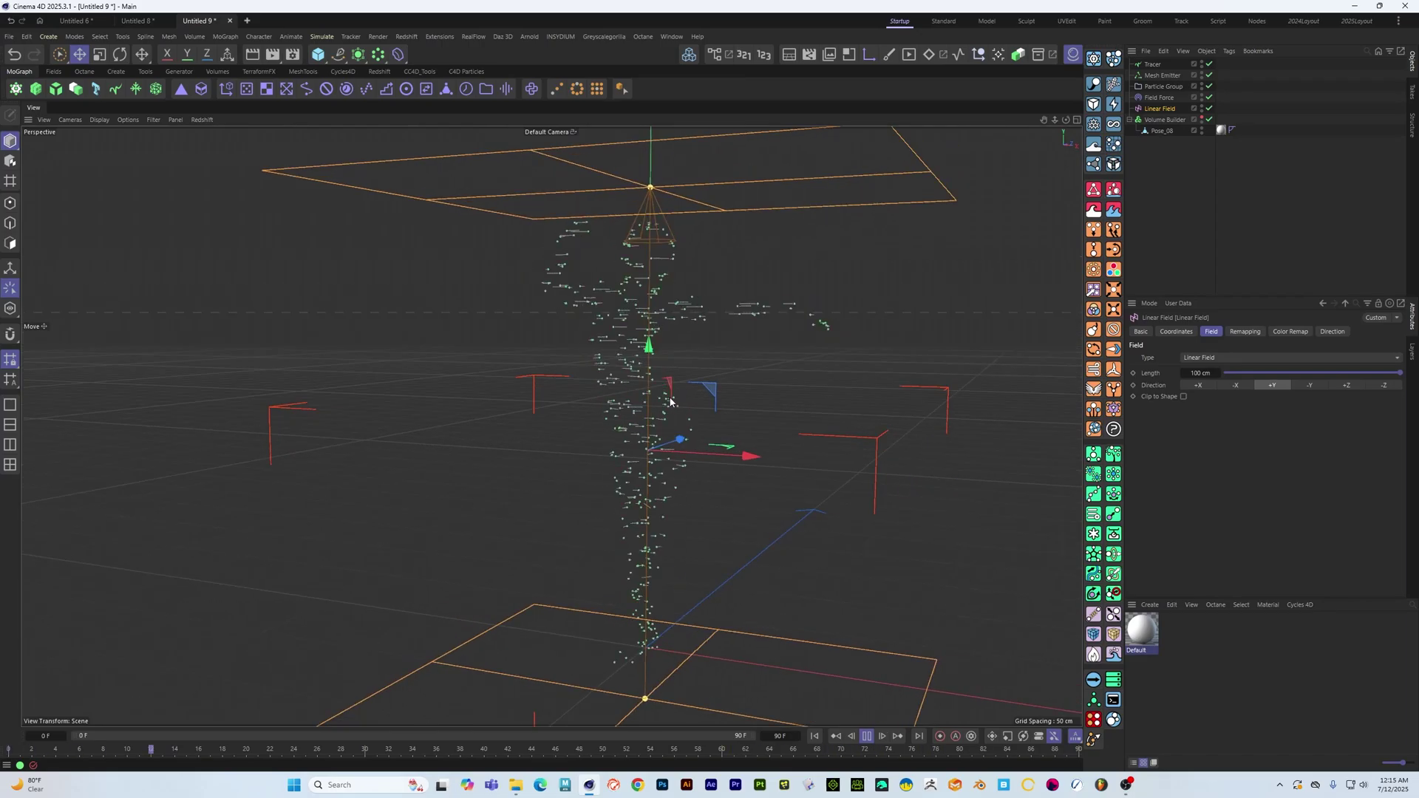
Try tilting the Linear Field diagonally to slant the traces, and undo the rotation
{"action": "key", "text": "r"}
{"action": "left_click_drag", "start_coordinate": [697, 423], "coordinate": [661, 402]}
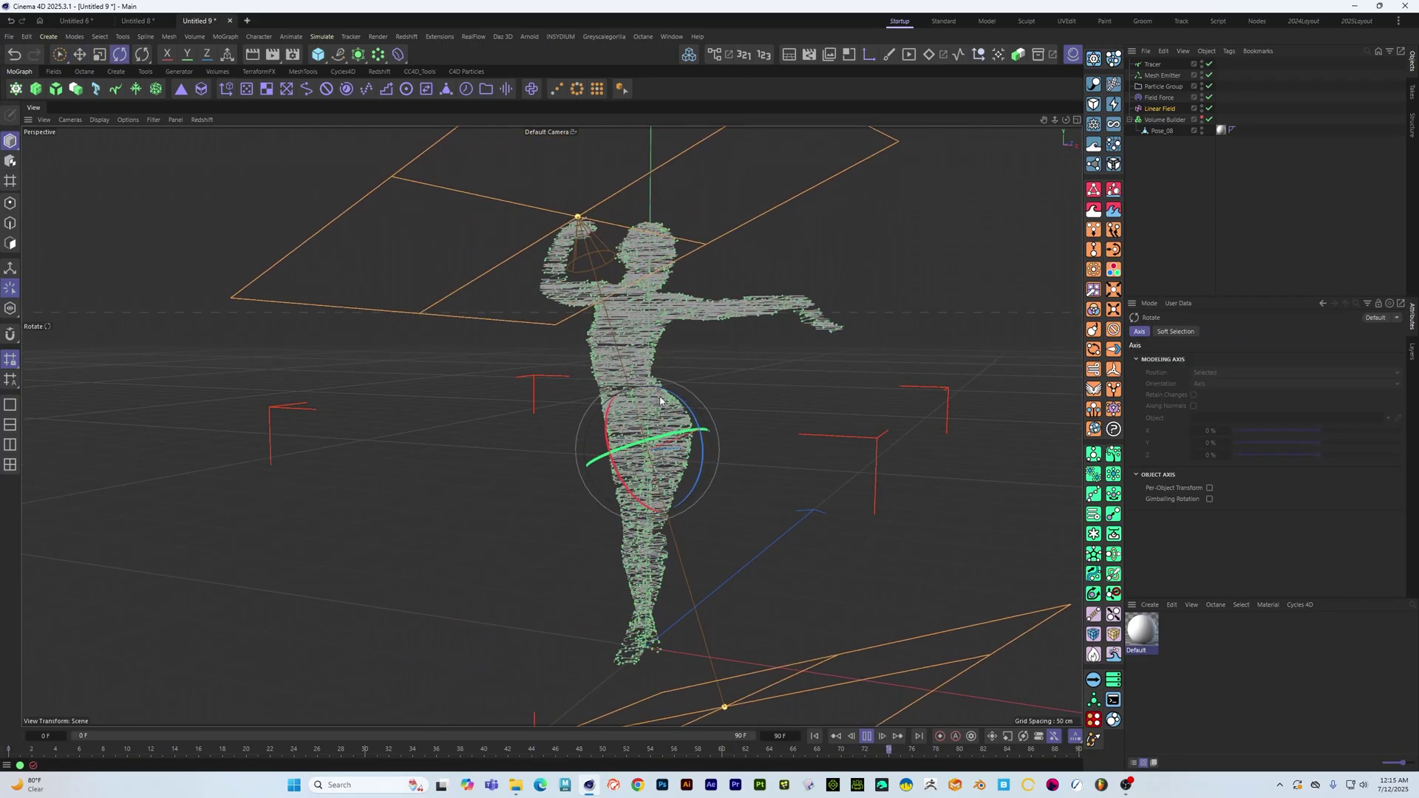
{"action": "left_click_drag", "start_coordinate": [551, 426], "coordinate": [659, 433], "text": "alt"}
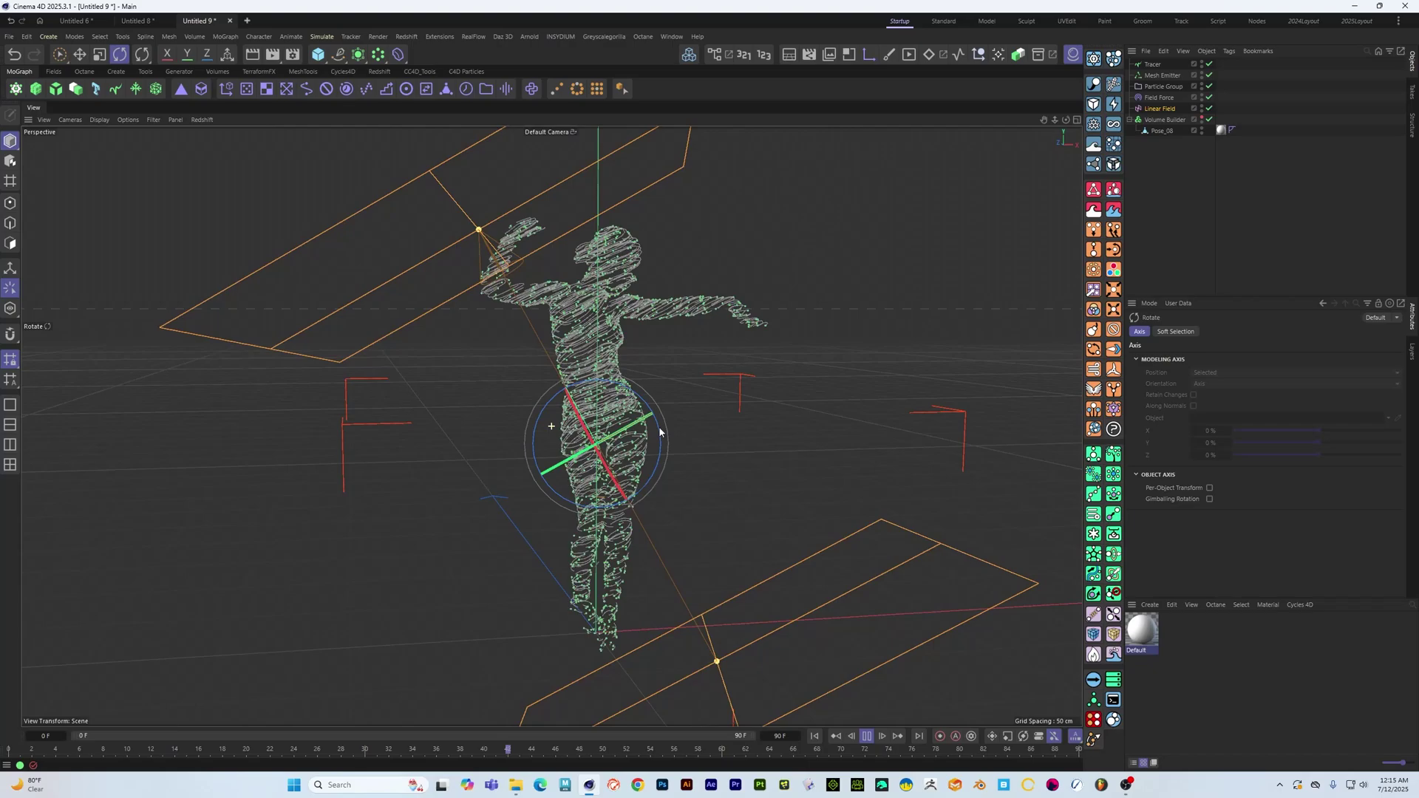
{"action": "mouse_move", "coordinate": [659, 429]}
{"action": "right_mouse_down", "text": "alt"}
{"action": "mouse_move", "coordinate": [749, 412]}
{"action": "mouse_move", "coordinate": [640, 429]}
{"action": "right_mouse_up", "text": "alt"}
{"action": "left_click_drag", "start_coordinate": [640, 429], "coordinate": [655, 431], "text": "alt"}
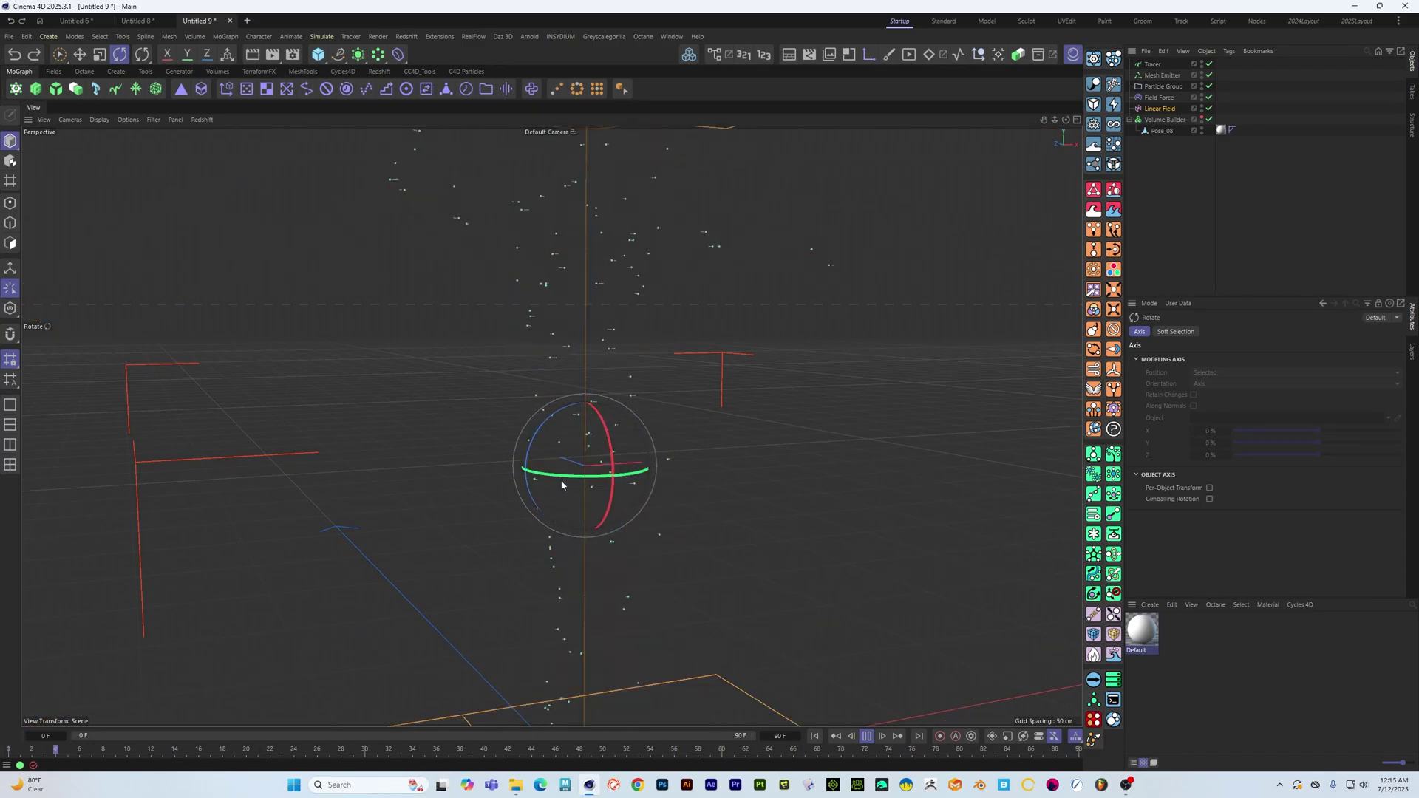
{"action": "right_click_drag", "start_coordinate": [725, 339], "coordinate": [552, 426], "text": "alt"}
{"action": "left_click_drag", "start_coordinate": [552, 427], "coordinate": [605, 391], "text": "alt"}
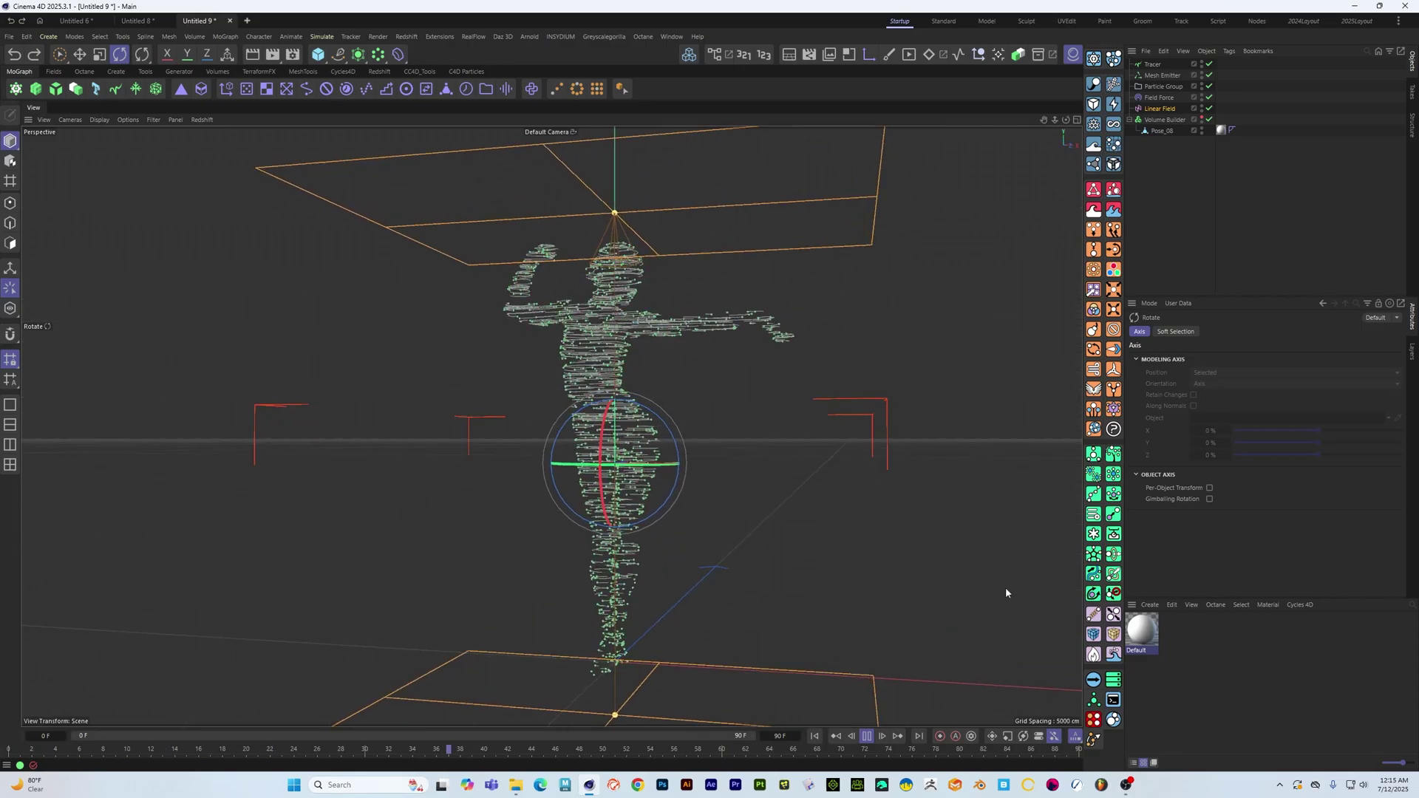
Rewind the simulation, group Linear Field and Pose_08 in a Volume Builder folder, and add Pose_08 again above it in Cross mode
{"action": "left_click", "coordinate": [868, 736]}
{"action": "left_click", "coordinate": [814, 737]}
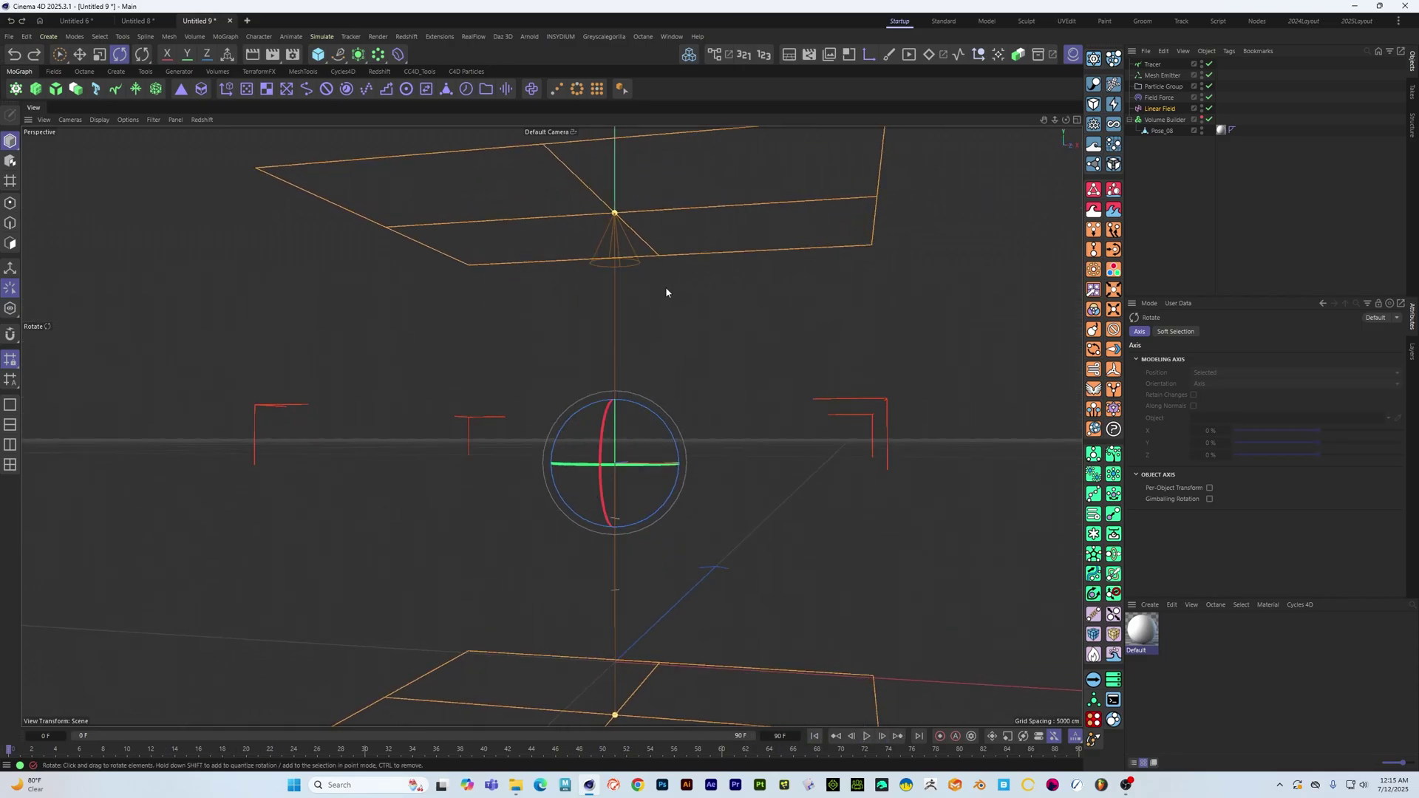
{"action": "left_click", "coordinate": [1165, 119]}
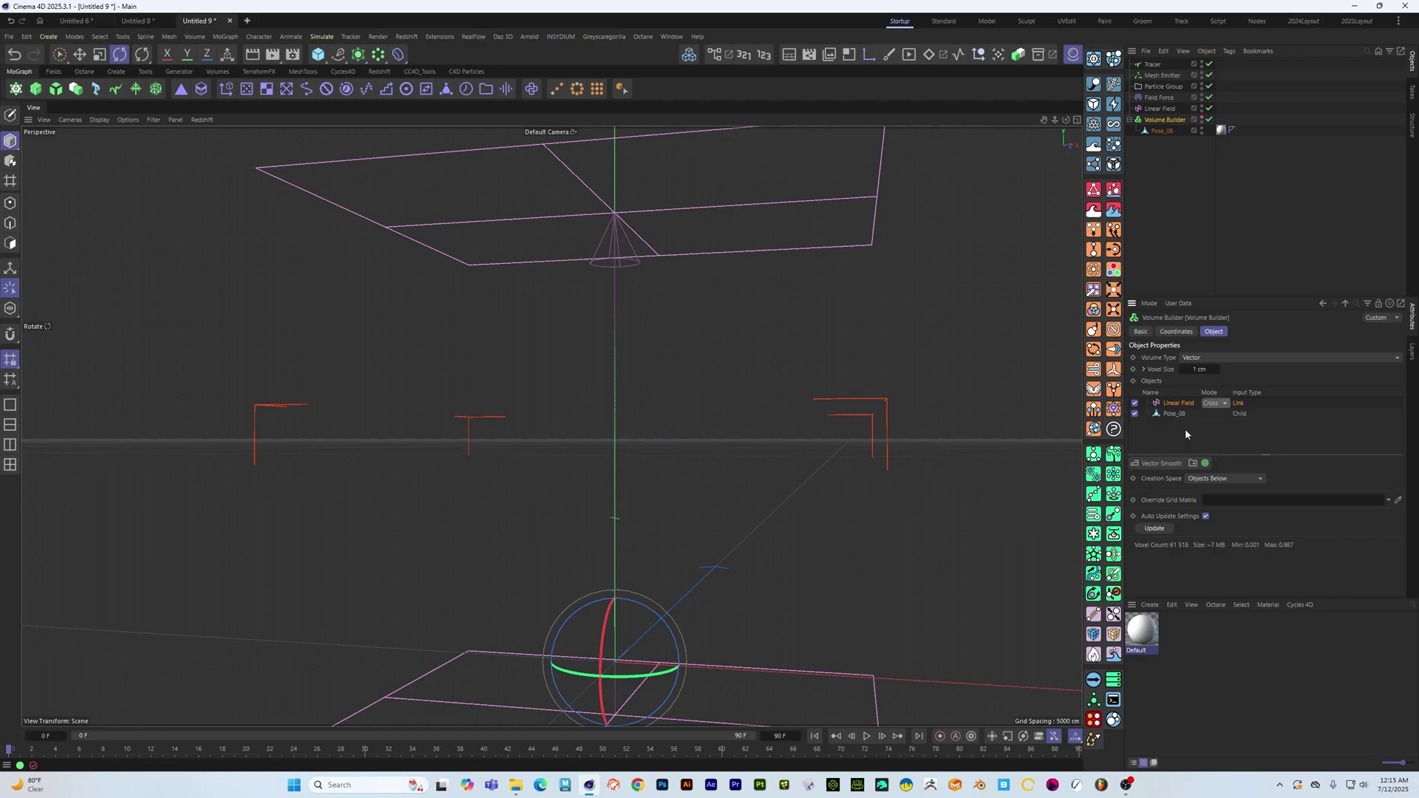
{"action": "left_click", "coordinate": [1193, 464]}
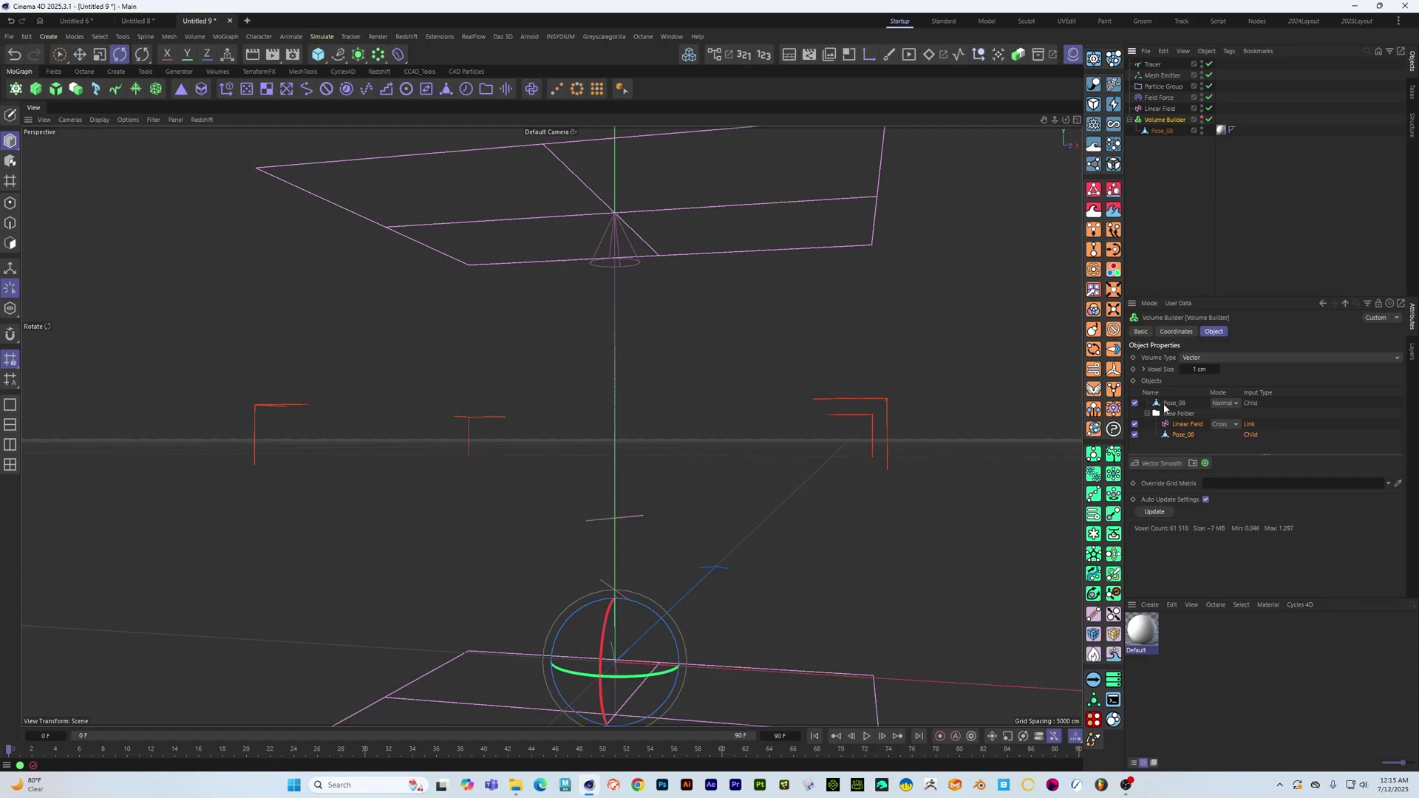
{"action": "left_click", "coordinate": [1166, 404]}
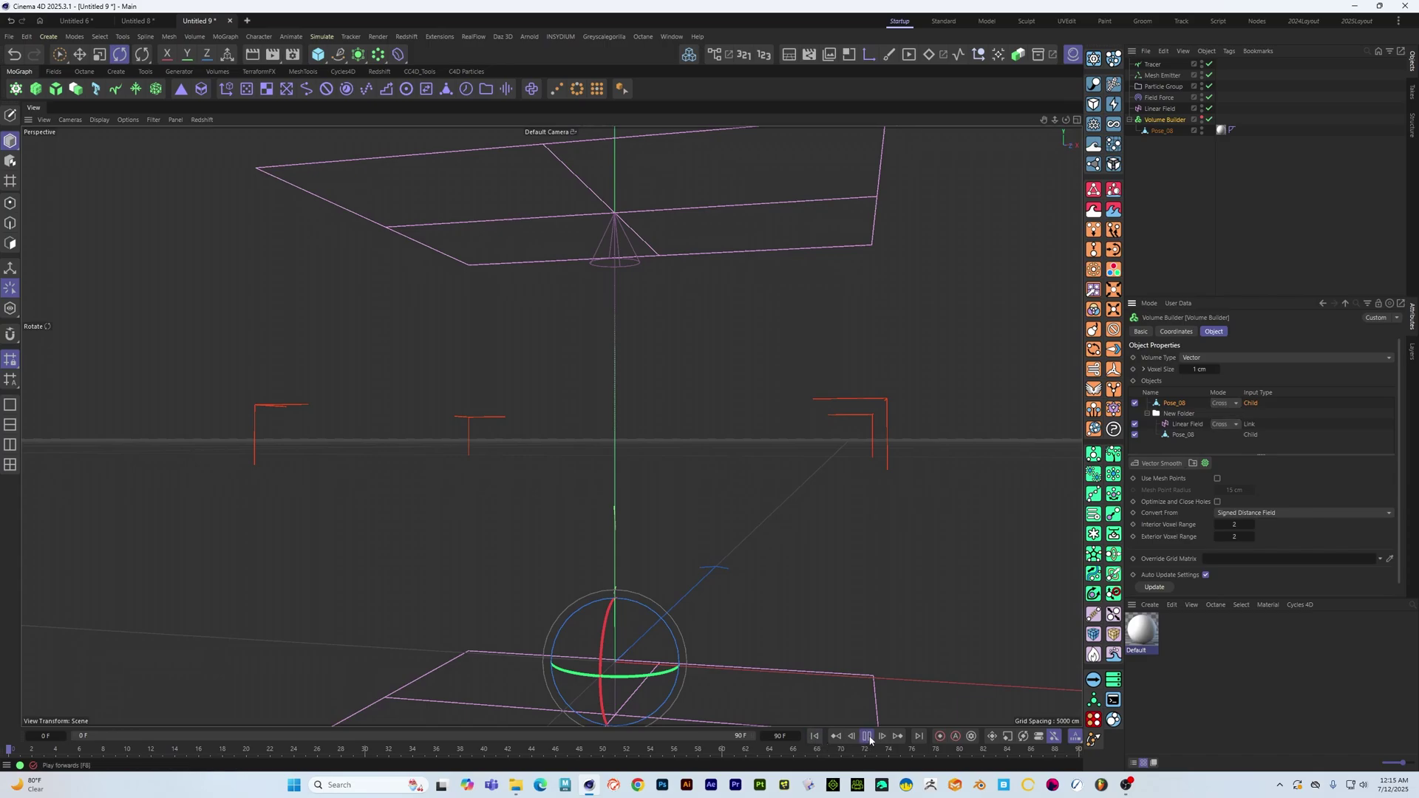
Play the simulation and examine the traced paths over the figure up close and as a whole
{"action": "left_click_drag", "start_coordinate": [539, 328], "coordinate": [580, 360], "text": "alt"}
{"action": "right_click_drag", "start_coordinate": [580, 360], "coordinate": [632, 357], "text": "alt"}
{"action": "left_click_drag", "start_coordinate": [632, 357], "coordinate": [560, 371], "text": "alt"}
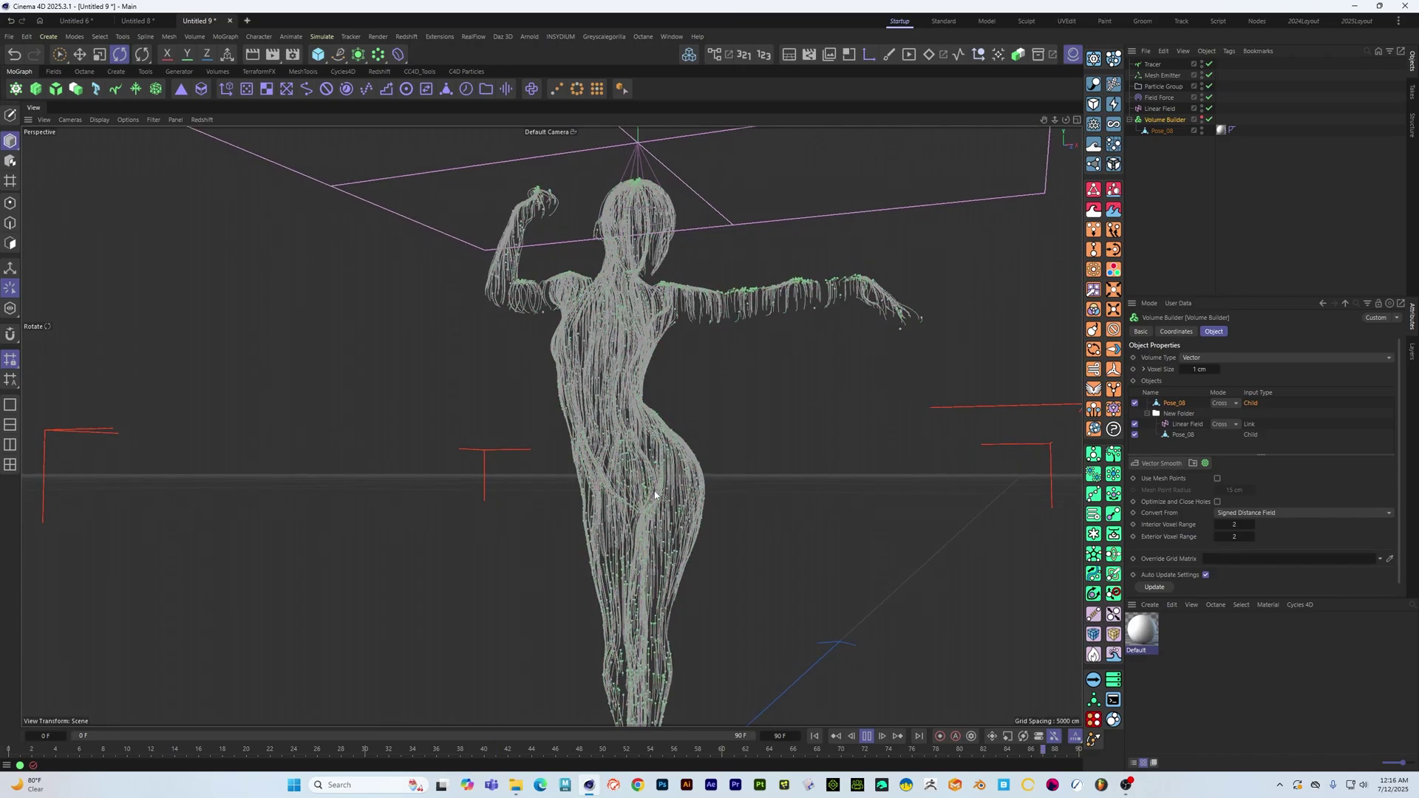
{"action": "left_click_drag", "start_coordinate": [632, 428], "coordinate": [687, 533], "text": "alt"}
{"action": "right_click_drag", "start_coordinate": [687, 534], "coordinate": [659, 459], "text": "alt"}
{"action": "middle_click_drag", "start_coordinate": [658, 453], "coordinate": [592, 384], "text": "alt"}
{"action": "left_click_drag", "start_coordinate": [591, 384], "coordinate": [651, 436], "text": "alt"}
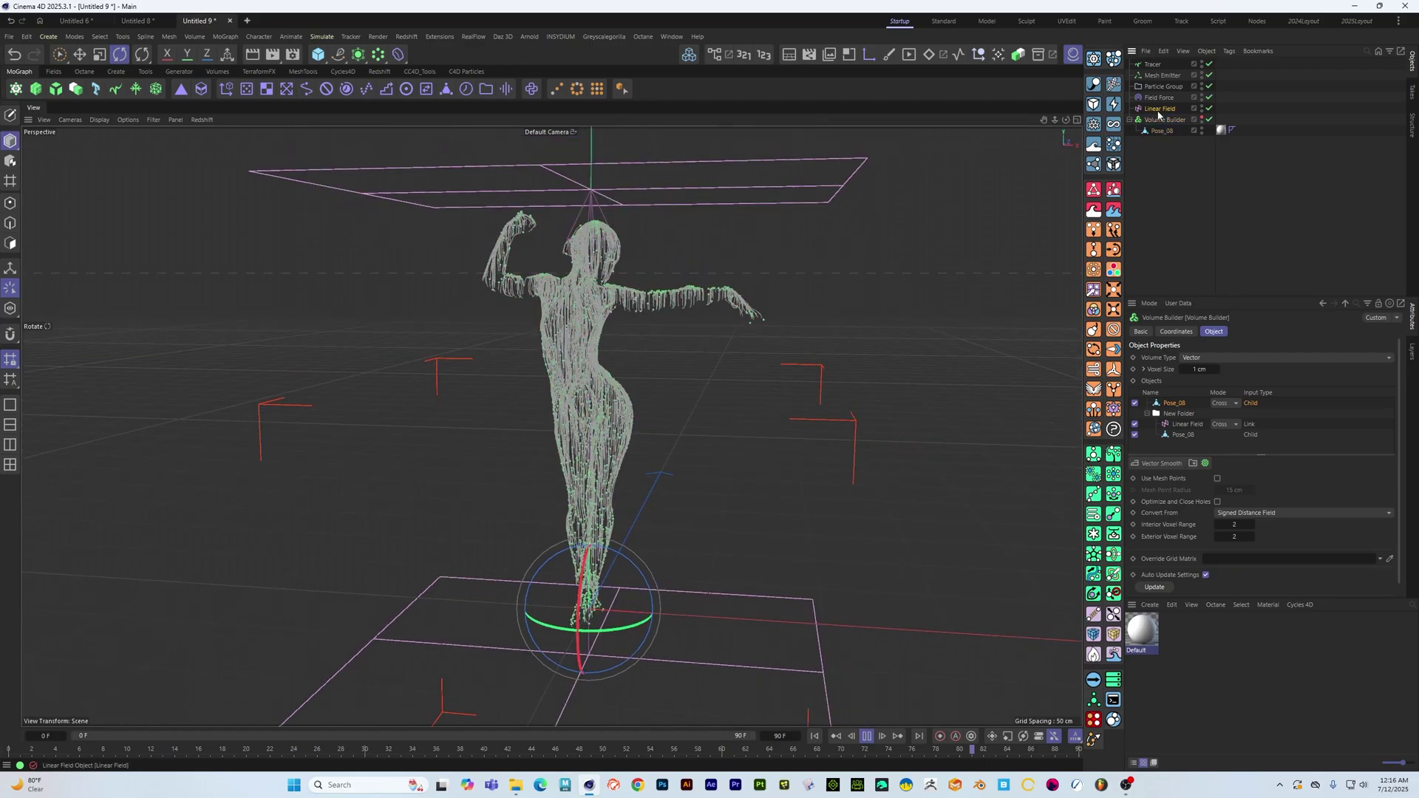
Rotate the Linear Field diagonally and check the slanted traces on the figure from several angles
{"action": "left_click", "coordinate": [570, 384]}
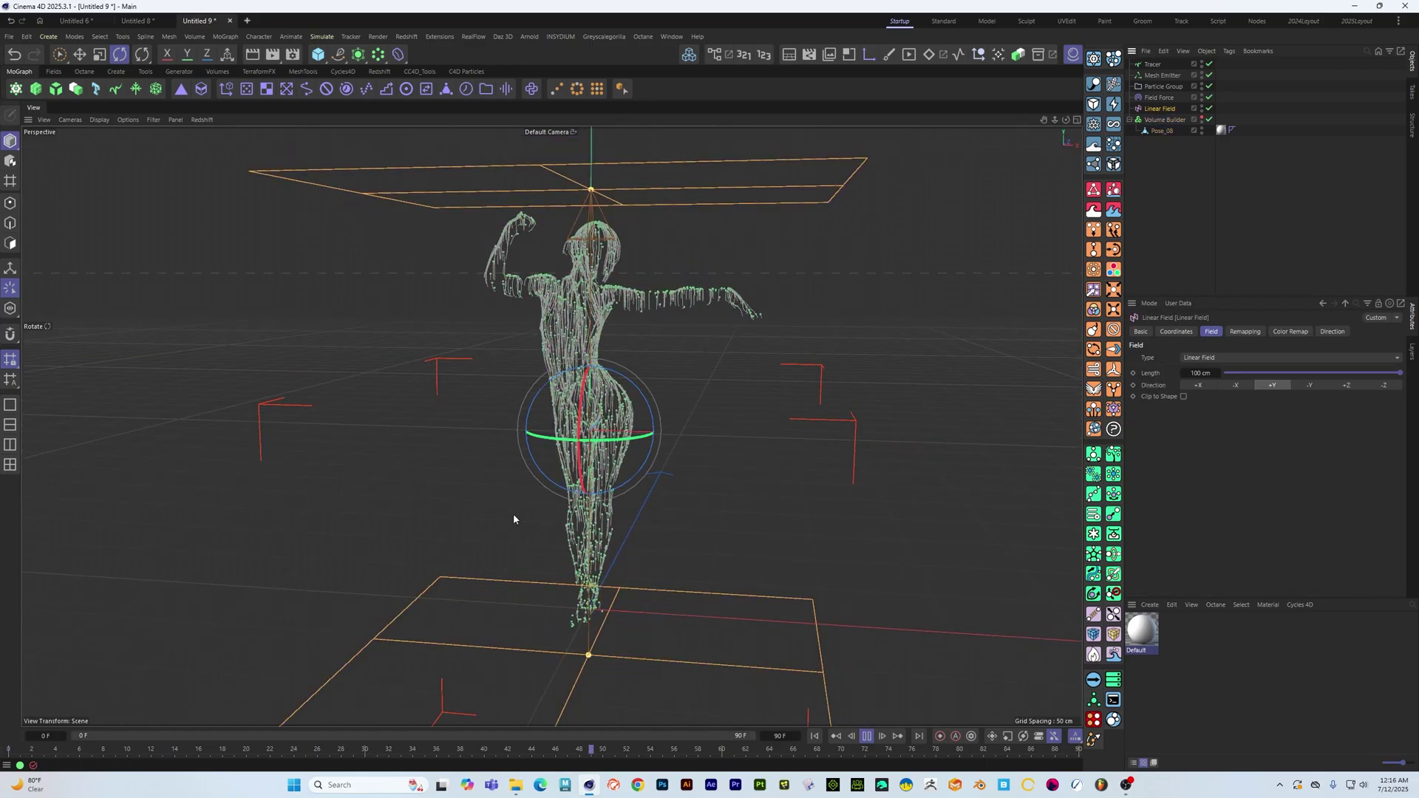
{"action": "left_click_drag", "start_coordinate": [601, 393], "coordinate": [664, 481]}
{"action": "left_click_drag", "start_coordinate": [436, 405], "coordinate": [519, 400], "text": "alt"}
{"action": "right_click_drag", "start_coordinate": [533, 443], "coordinate": [567, 446], "text": "alt"}
{"action": "left_click_drag", "start_coordinate": [591, 462], "coordinate": [543, 458], "text": "alt"}
{"action": "middle_click_drag", "start_coordinate": [564, 484], "coordinate": [533, 446], "text": "alt"}
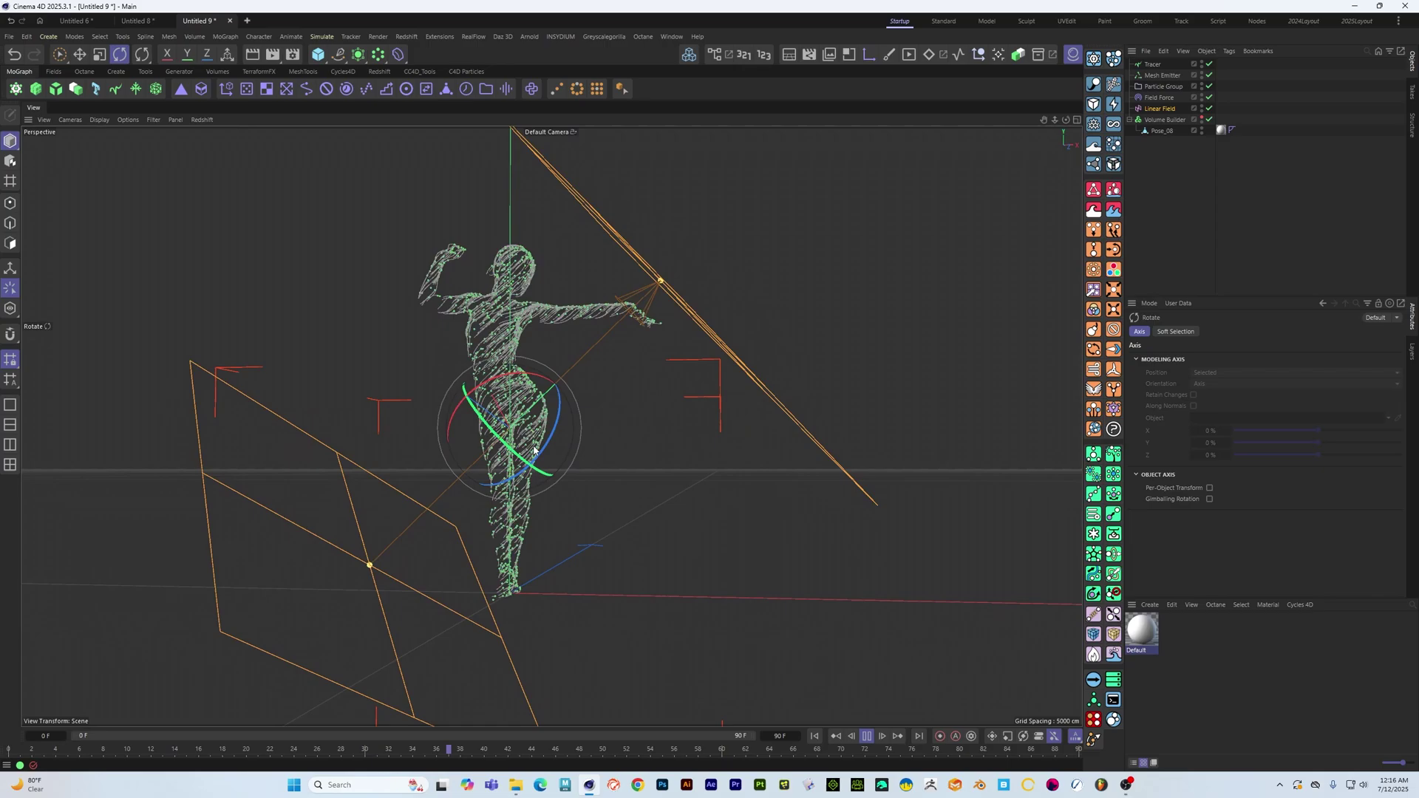
{"action": "left_click_drag", "start_coordinate": [530, 459], "coordinate": [548, 446], "text": "alt"}
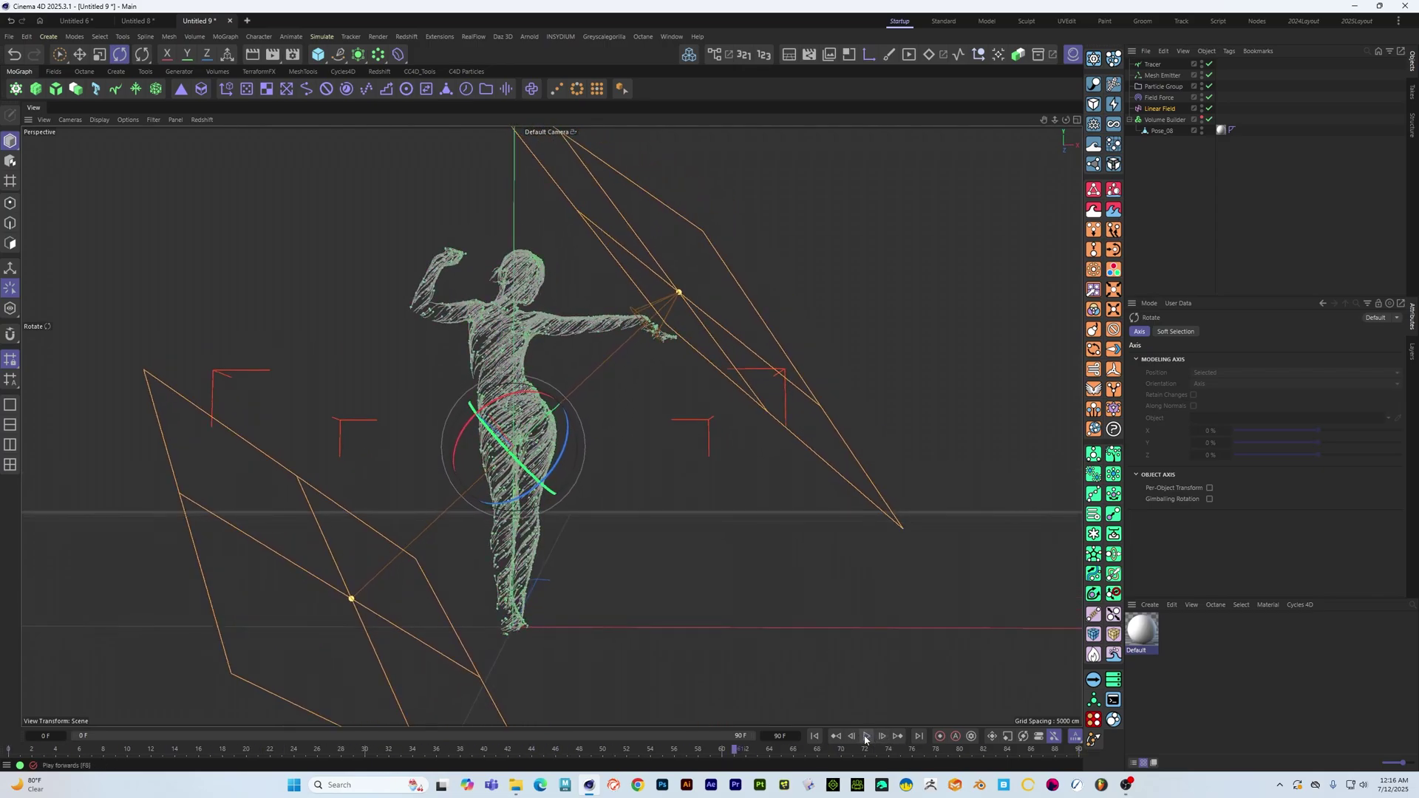
Review the Volume Builder's object list and blend modes alongside a close view of the traced figure
{"action": "left_click", "coordinate": [1162, 120]}
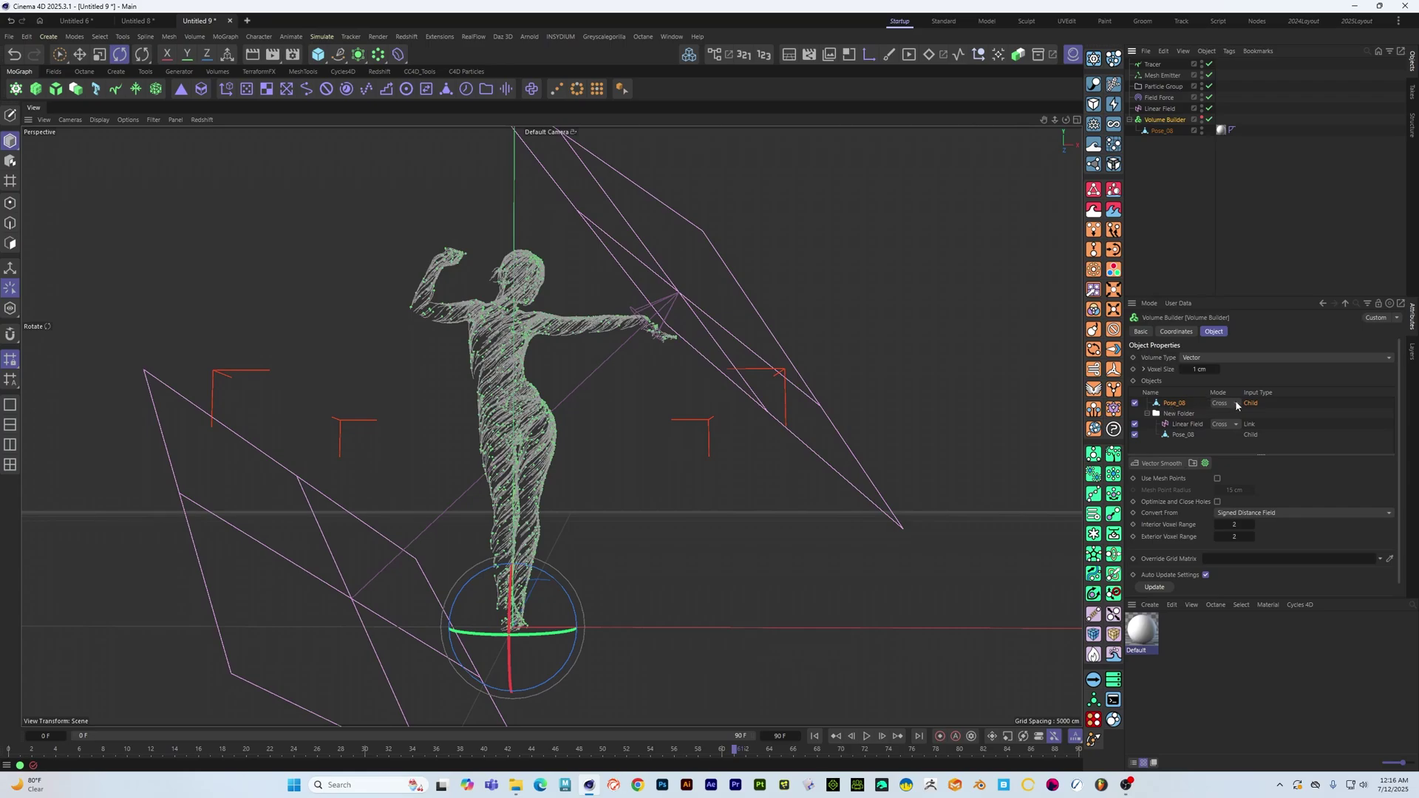
{"action": "scroll", "coordinate": [644, 399], "scroll_direction": "up", "scroll_amount": 3}
{"action": "middle_click_drag", "start_coordinate": [639, 395], "coordinate": [790, 414], "text": "alt"}
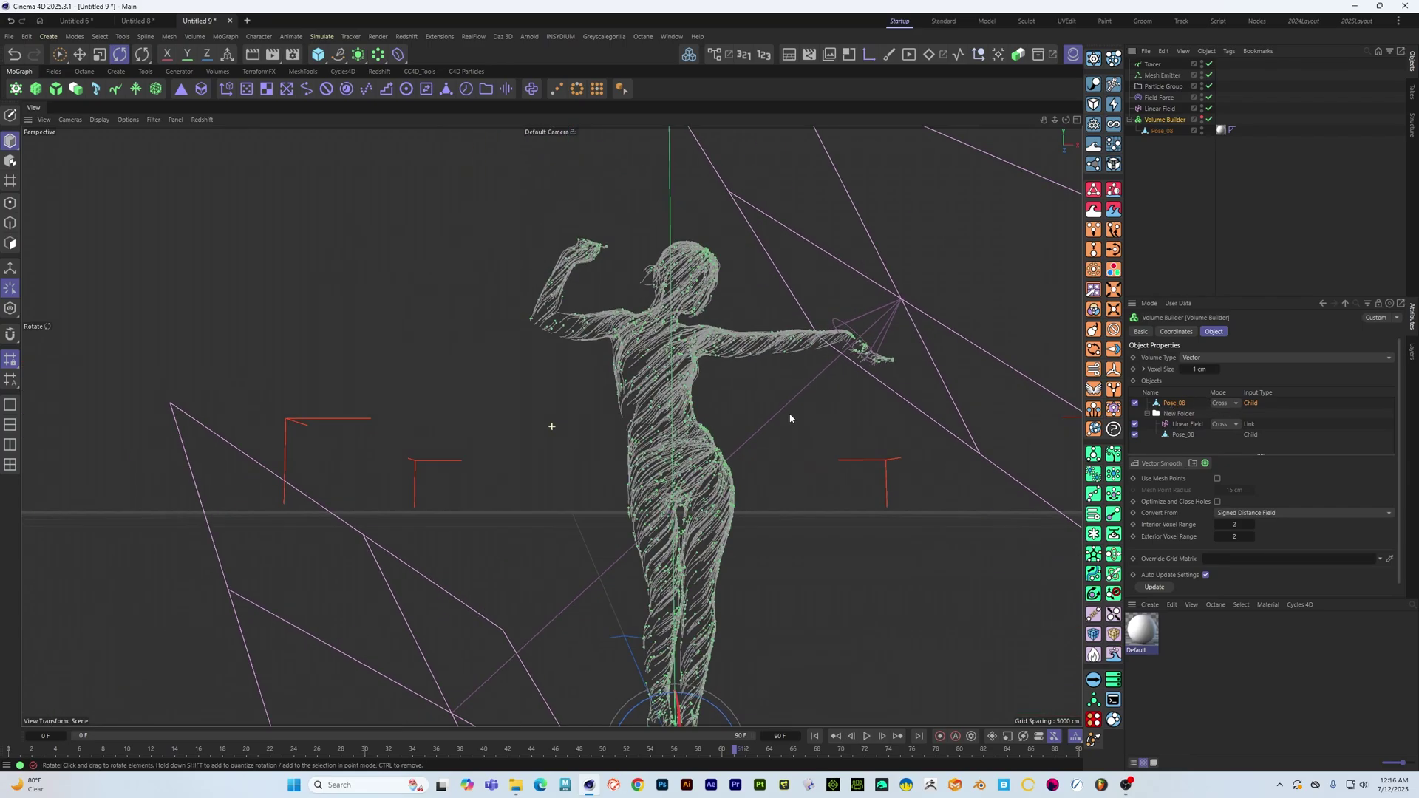
Add a Random Field above the Volume Builder layer in the Field Force
{"action": "left_click_drag", "start_coordinate": [790, 419], "coordinate": [808, 363], "text": "alt"}
{"action": "left_click", "coordinate": [1154, 98]}
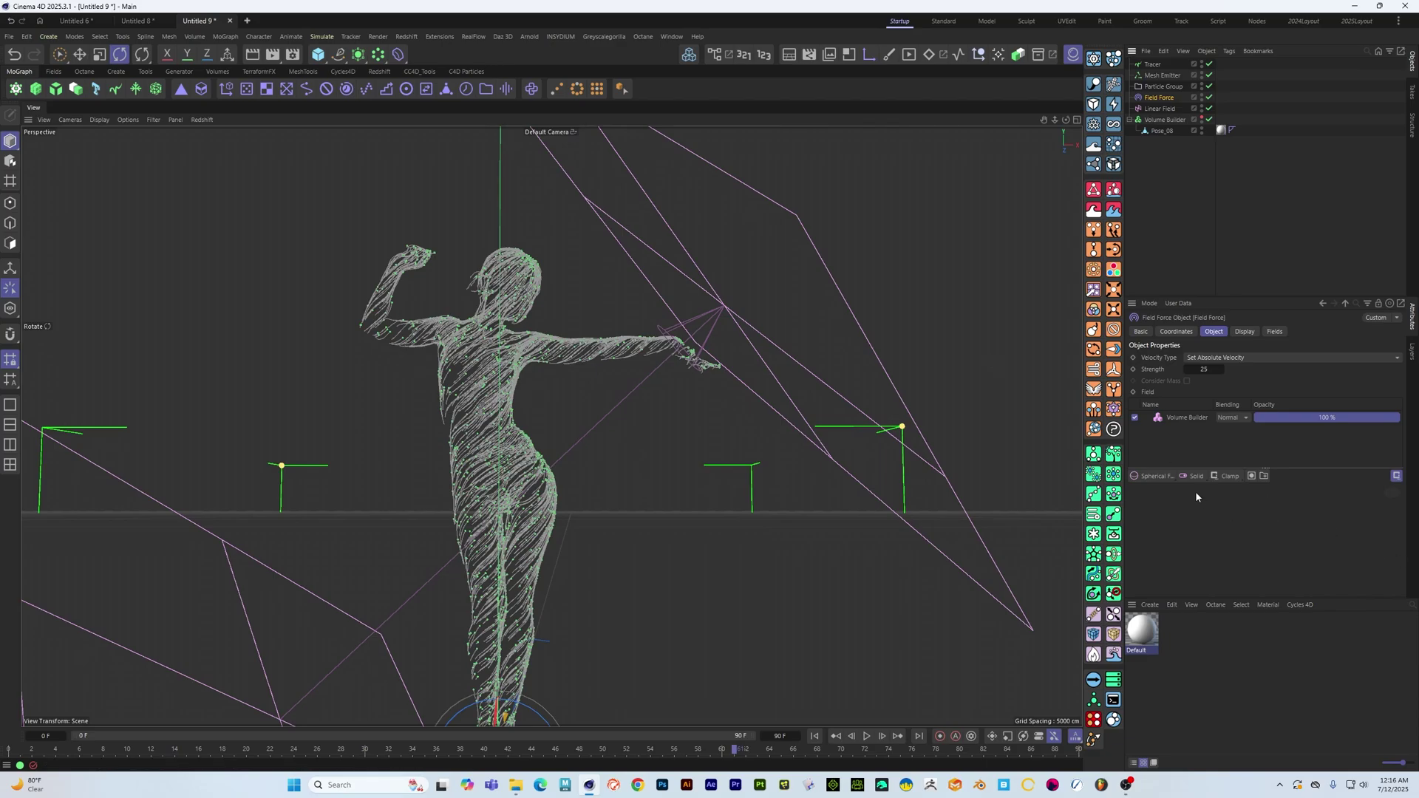
{"action": "left_click", "coordinate": [1151, 478]}
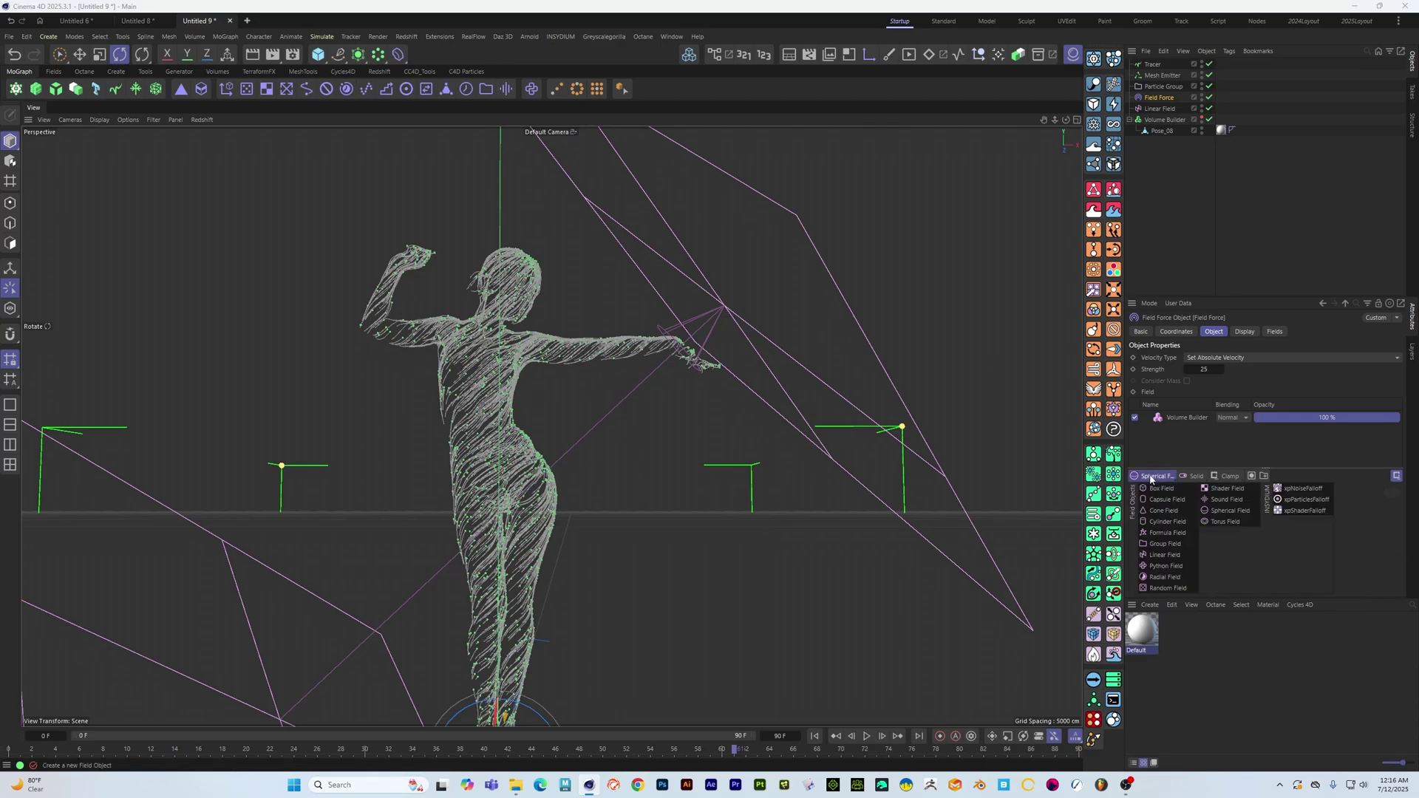
{"action": "left_click", "coordinate": [1168, 589]}
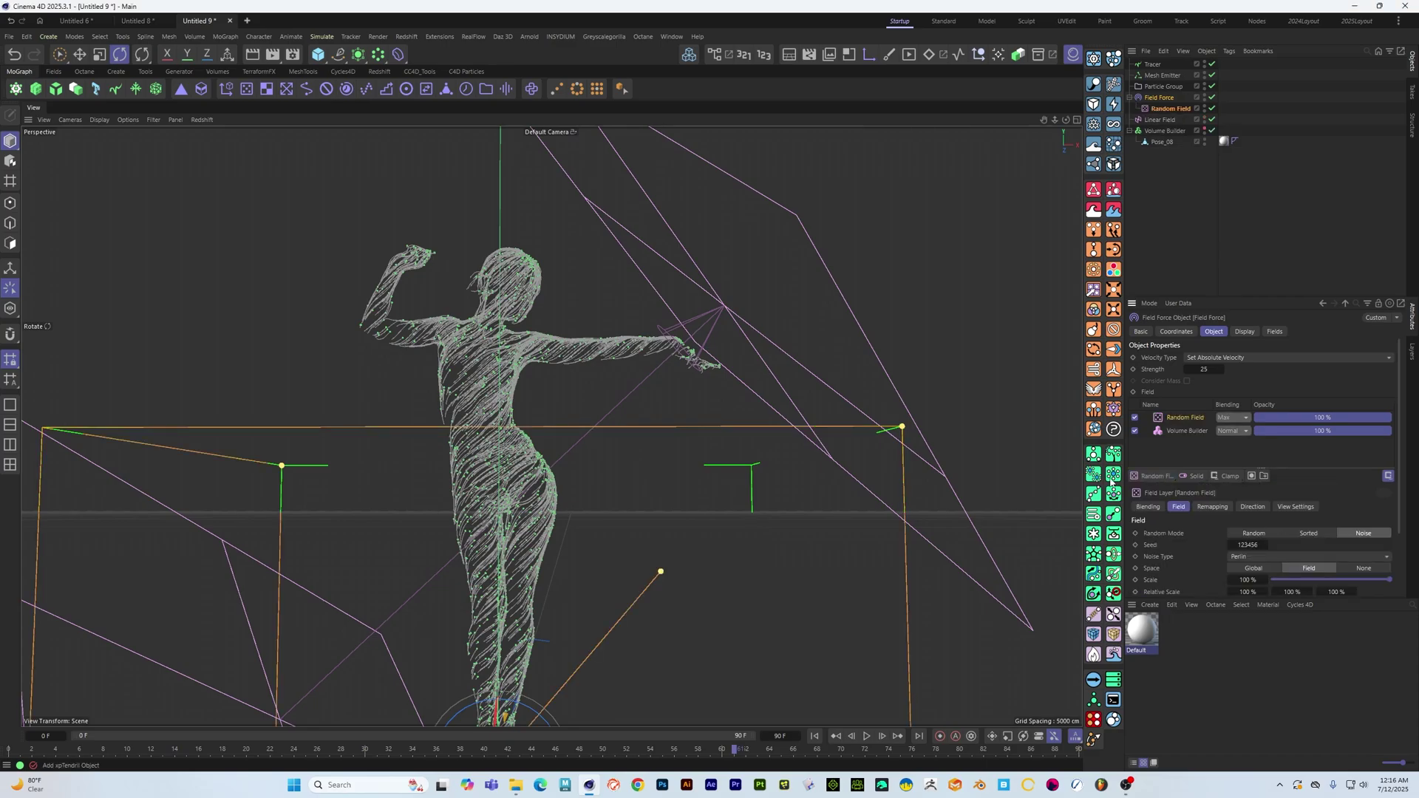
{"action": "scroll", "coordinate": [640, 442], "scroll_direction": "down", "scroll_amount": 2}
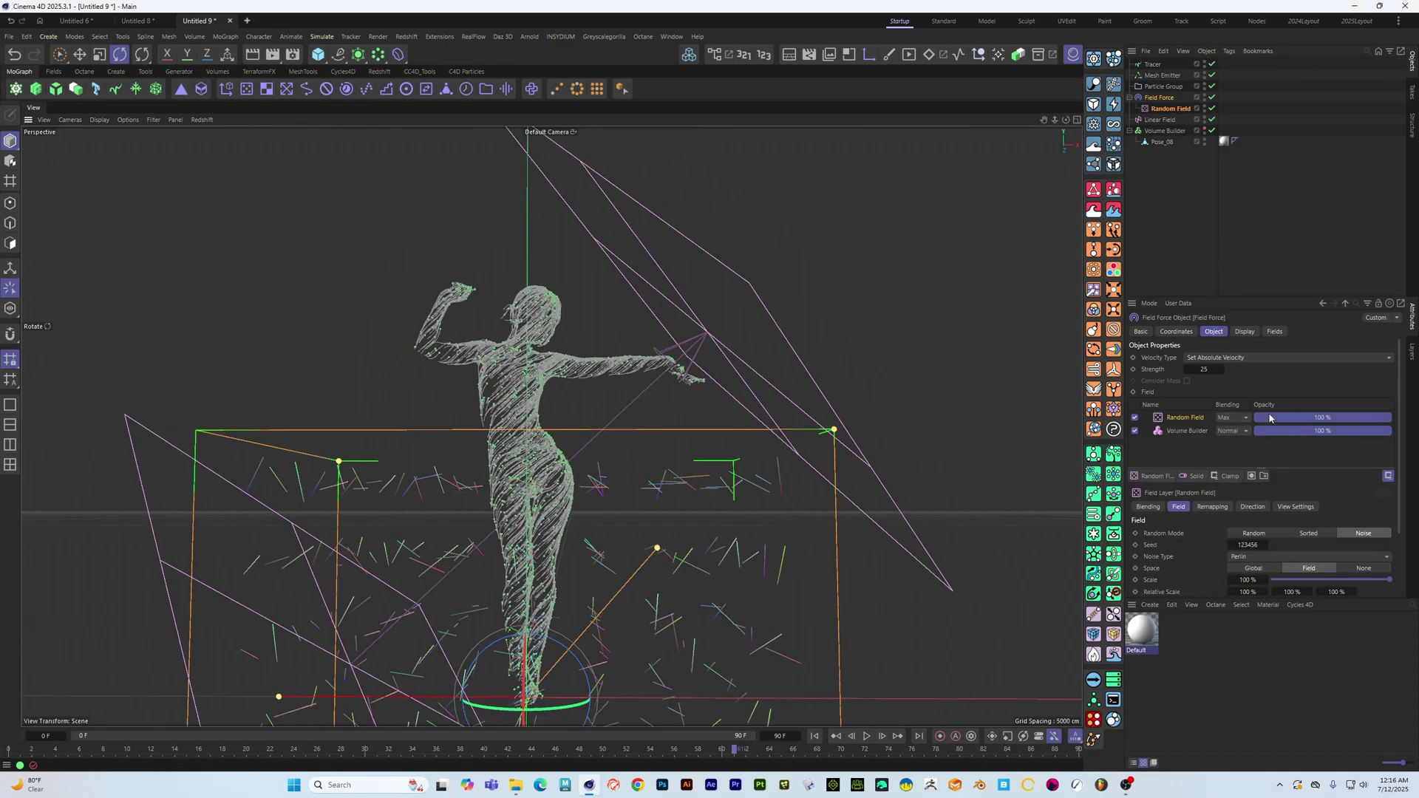
Check the Field Force's layers in the Untitled 6 scene and set the Random Field's blending to Multiply in Untitled 9
{"action": "left_click", "coordinate": [1242, 419]}
{"action": "left_click", "coordinate": [1178, 419]}
{"action": "left_click", "coordinate": [1236, 419]}
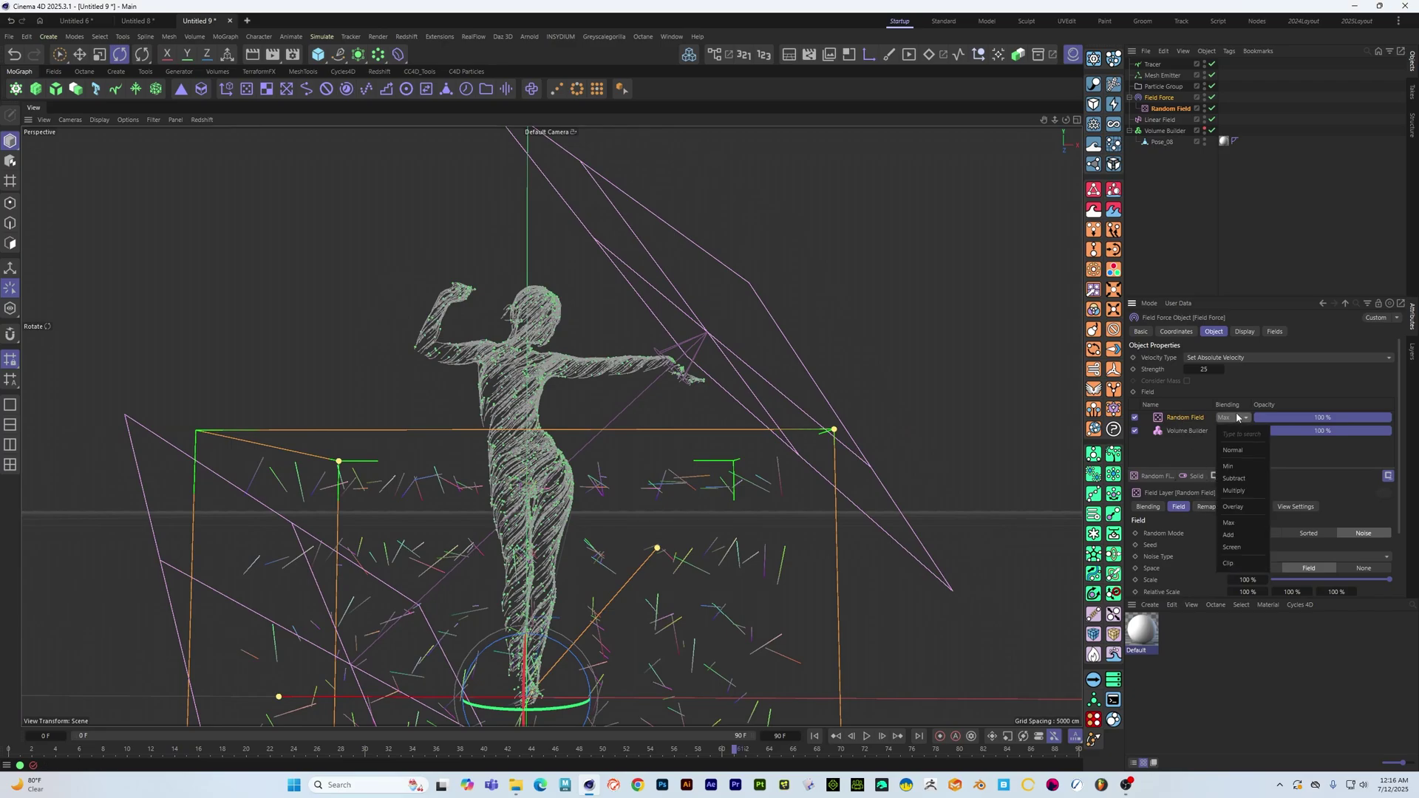
{"action": "left_click", "coordinate": [1185, 416]}
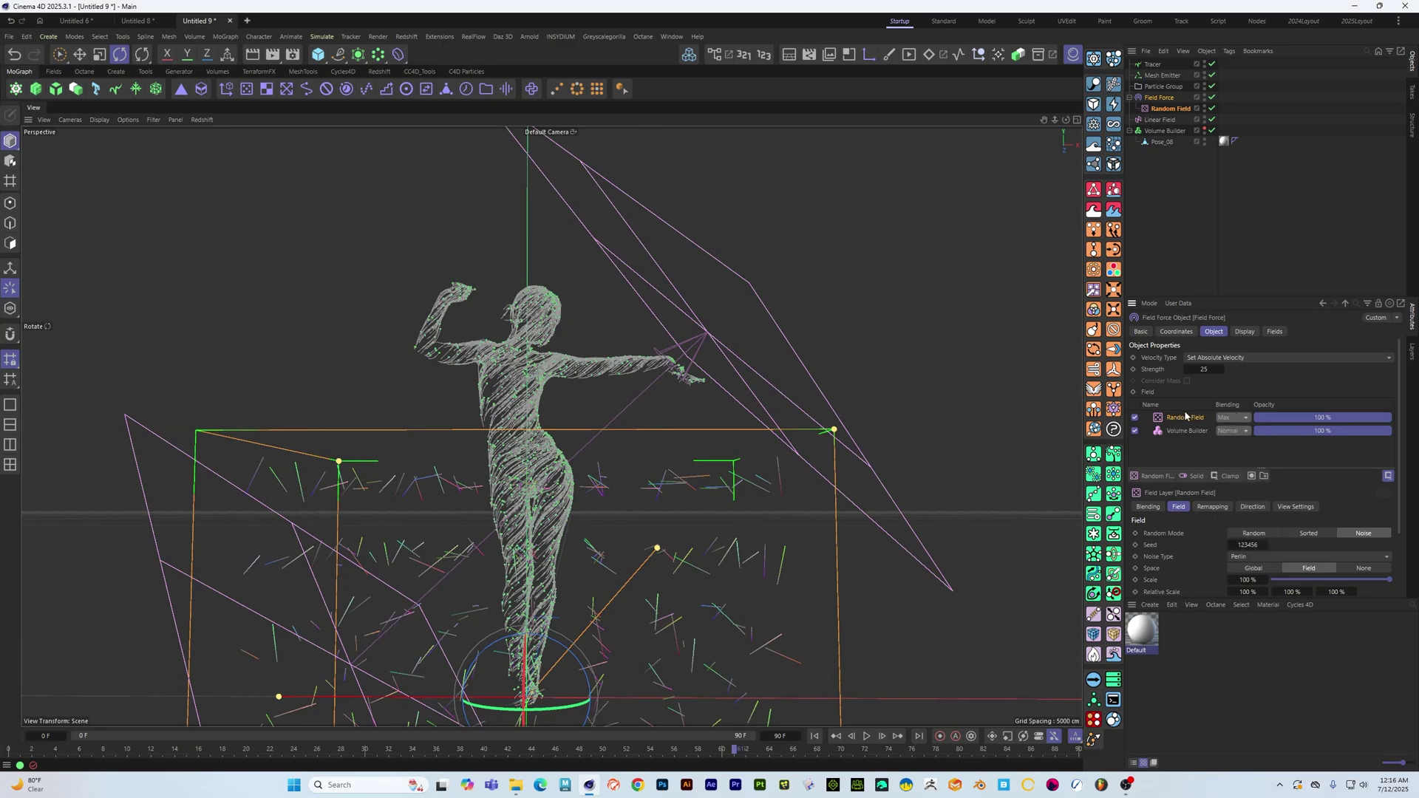
{"action": "left_click", "coordinate": [74, 22]}
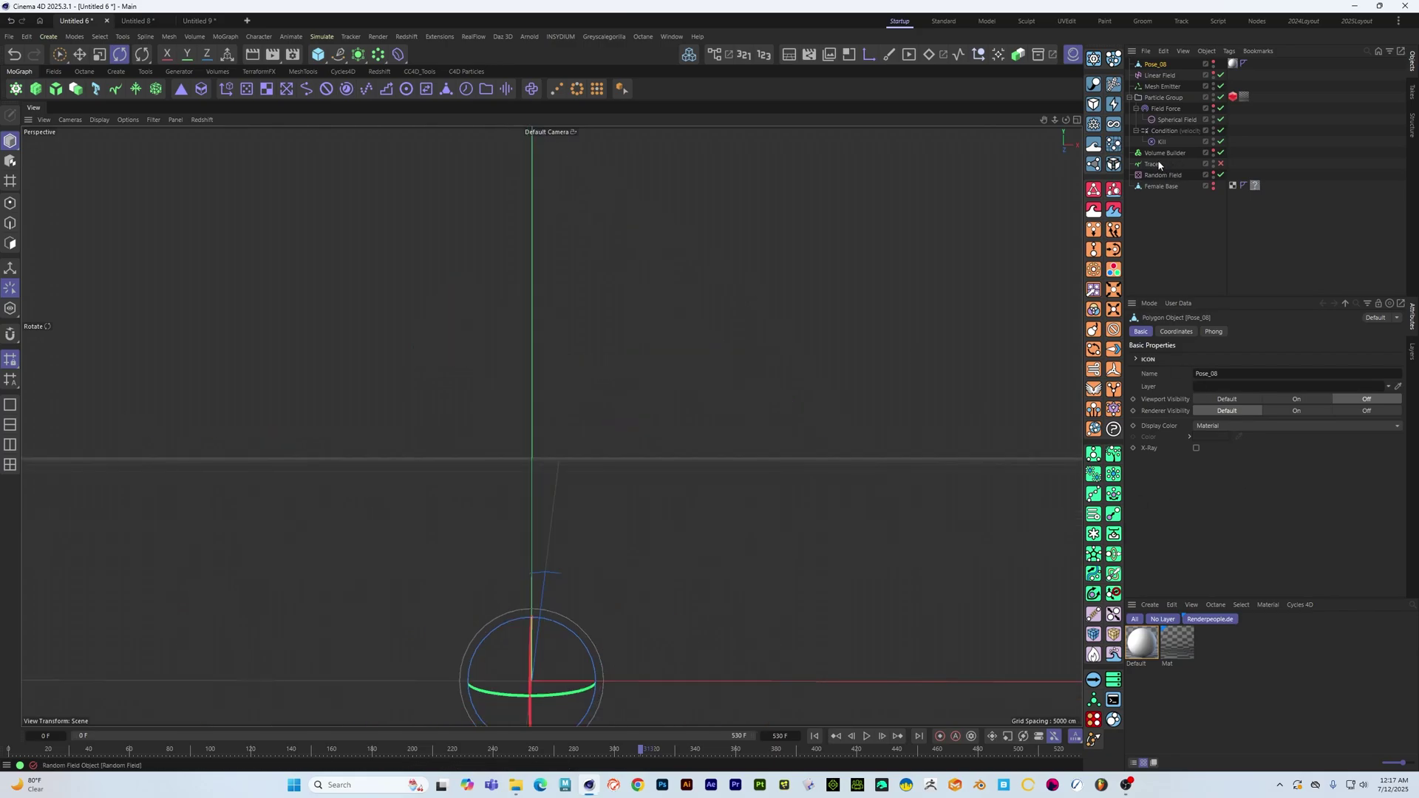
{"action": "left_click", "coordinate": [1167, 108]}
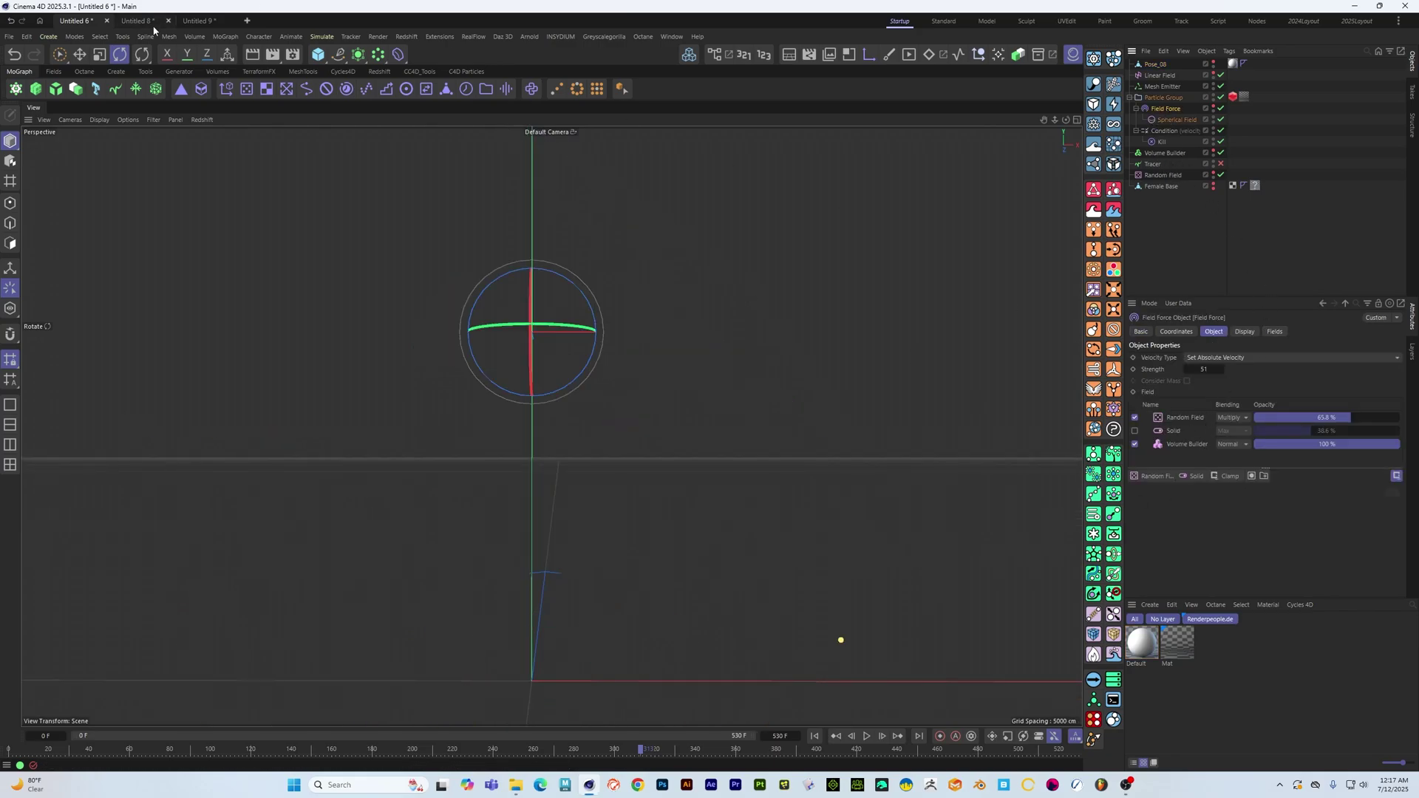
{"action": "left_click", "coordinate": [198, 21]}
{"action": "left_click", "coordinate": [1236, 418]}
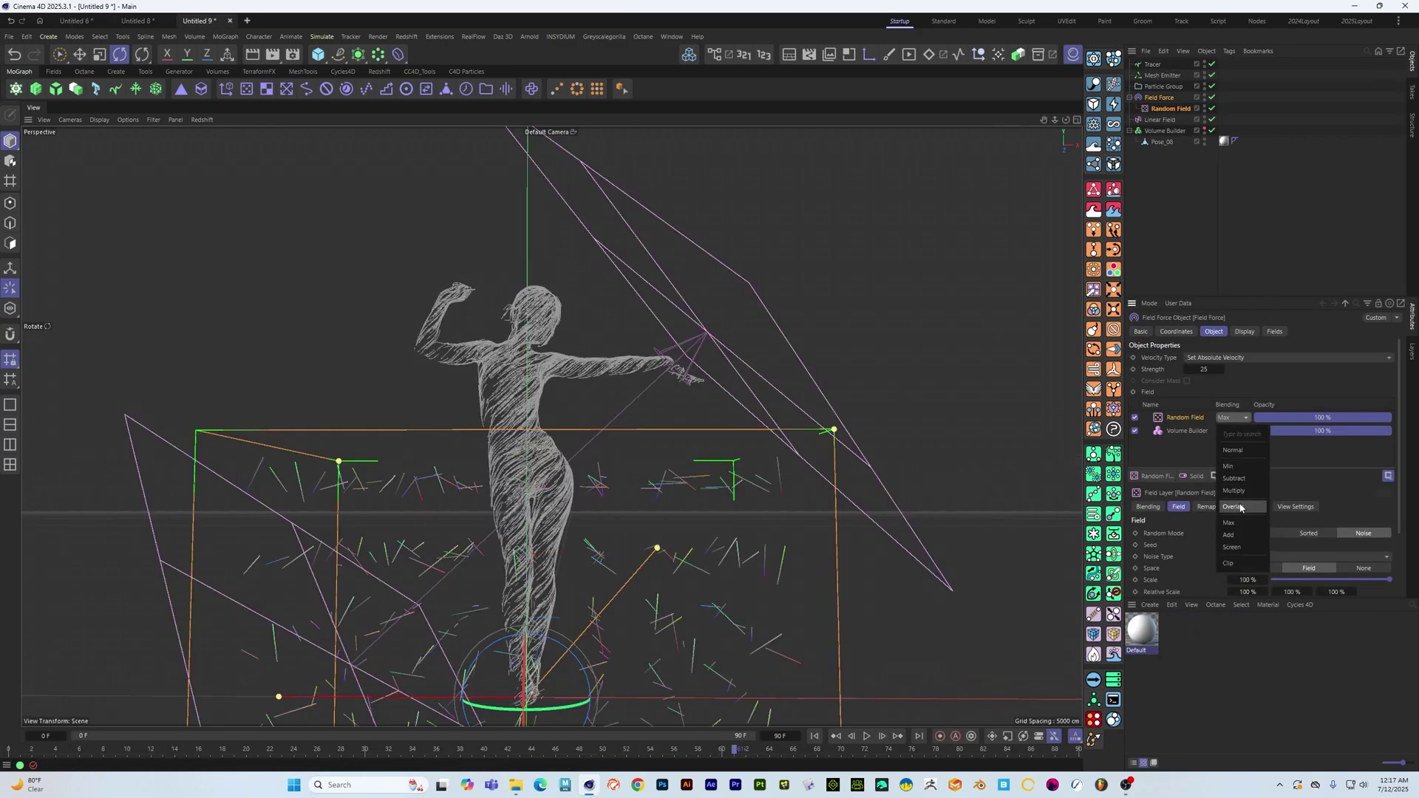
{"action": "left_click", "coordinate": [1233, 491]}
Replay the simulation from the start and set the Random Field's noise scale to 181 %
{"action": "left_click_drag", "start_coordinate": [730, 505], "coordinate": [657, 562], "text": "alt"}
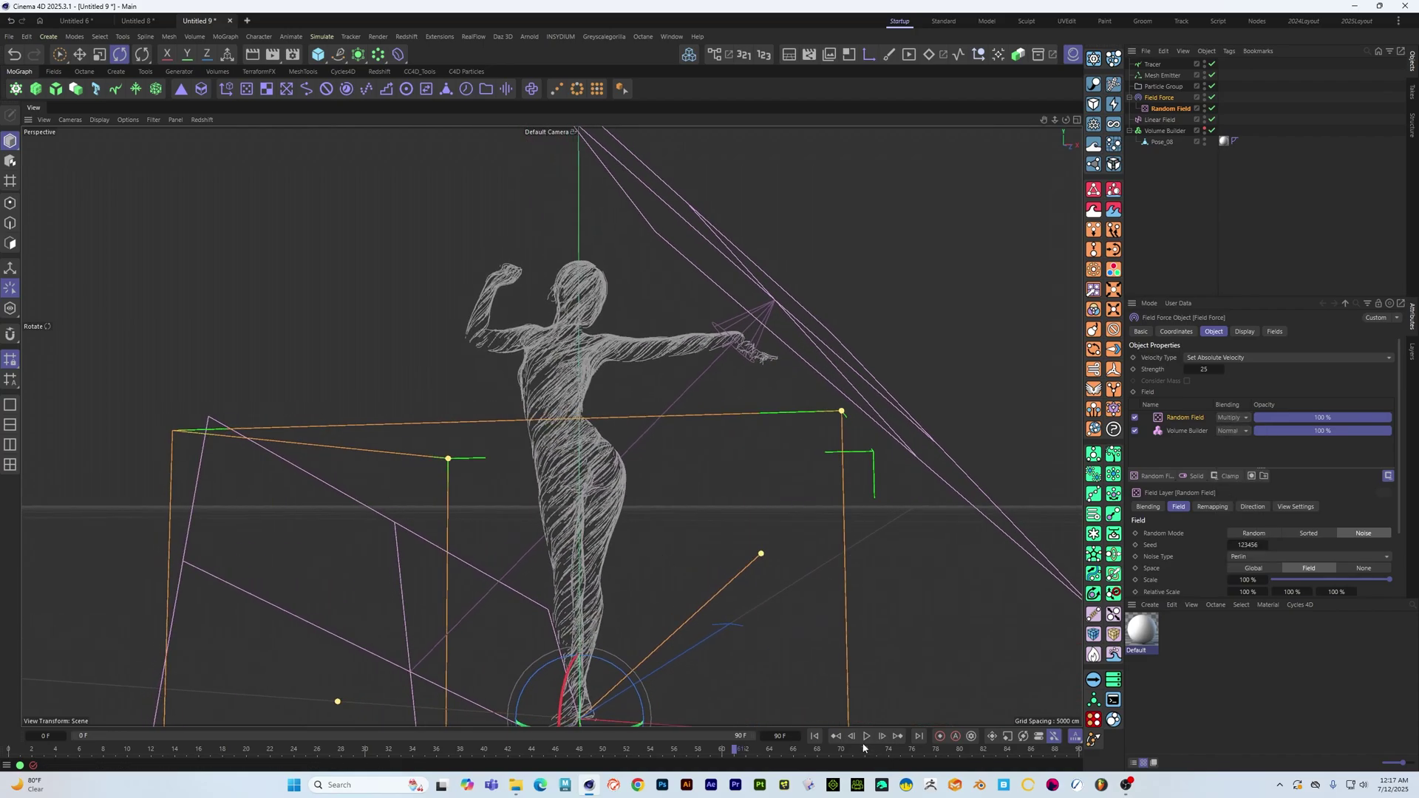
{"action": "left_click", "coordinate": [813, 737]}
{"action": "left_click", "coordinate": [867, 737]}
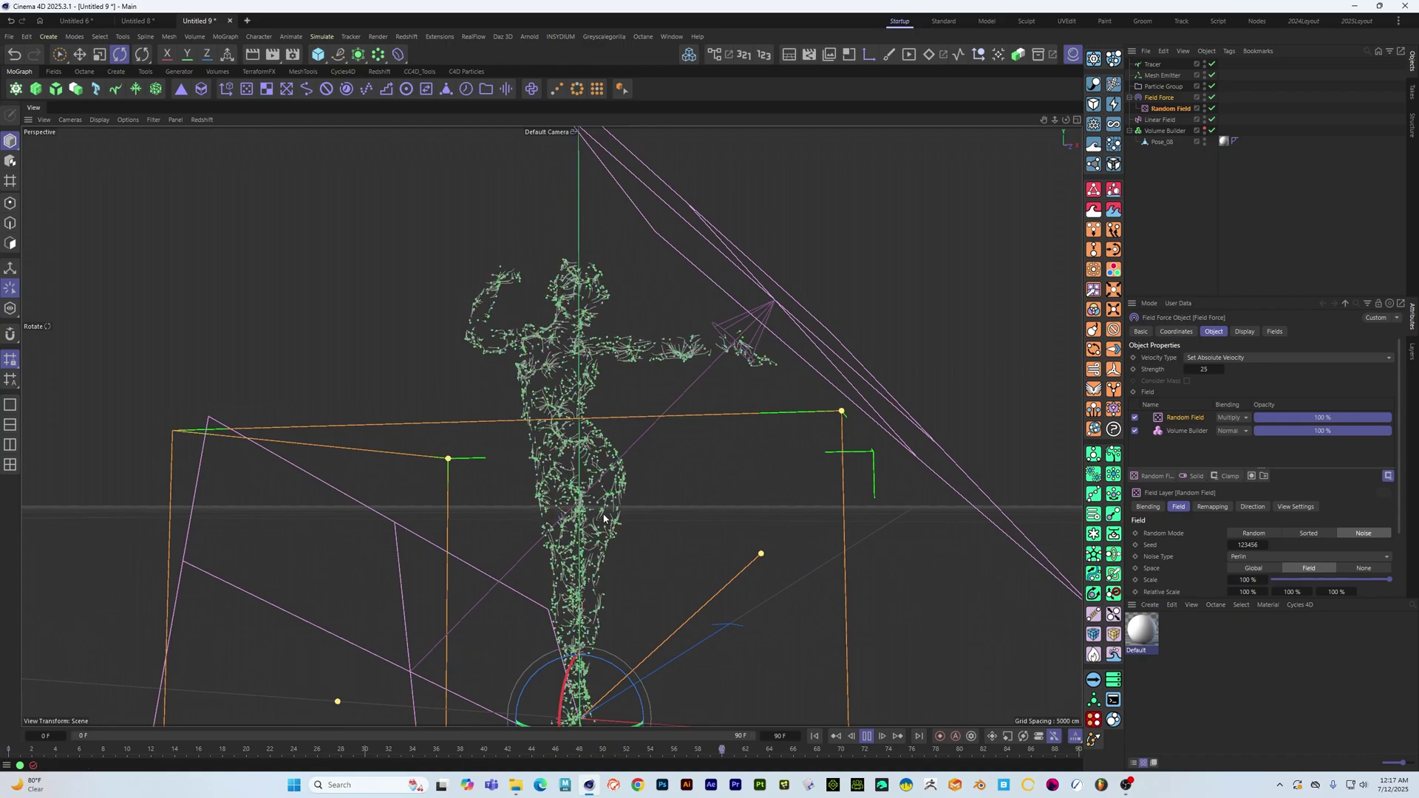
{"action": "left_click_drag", "start_coordinate": [986, 510], "coordinate": [1031, 517], "text": "alt"}
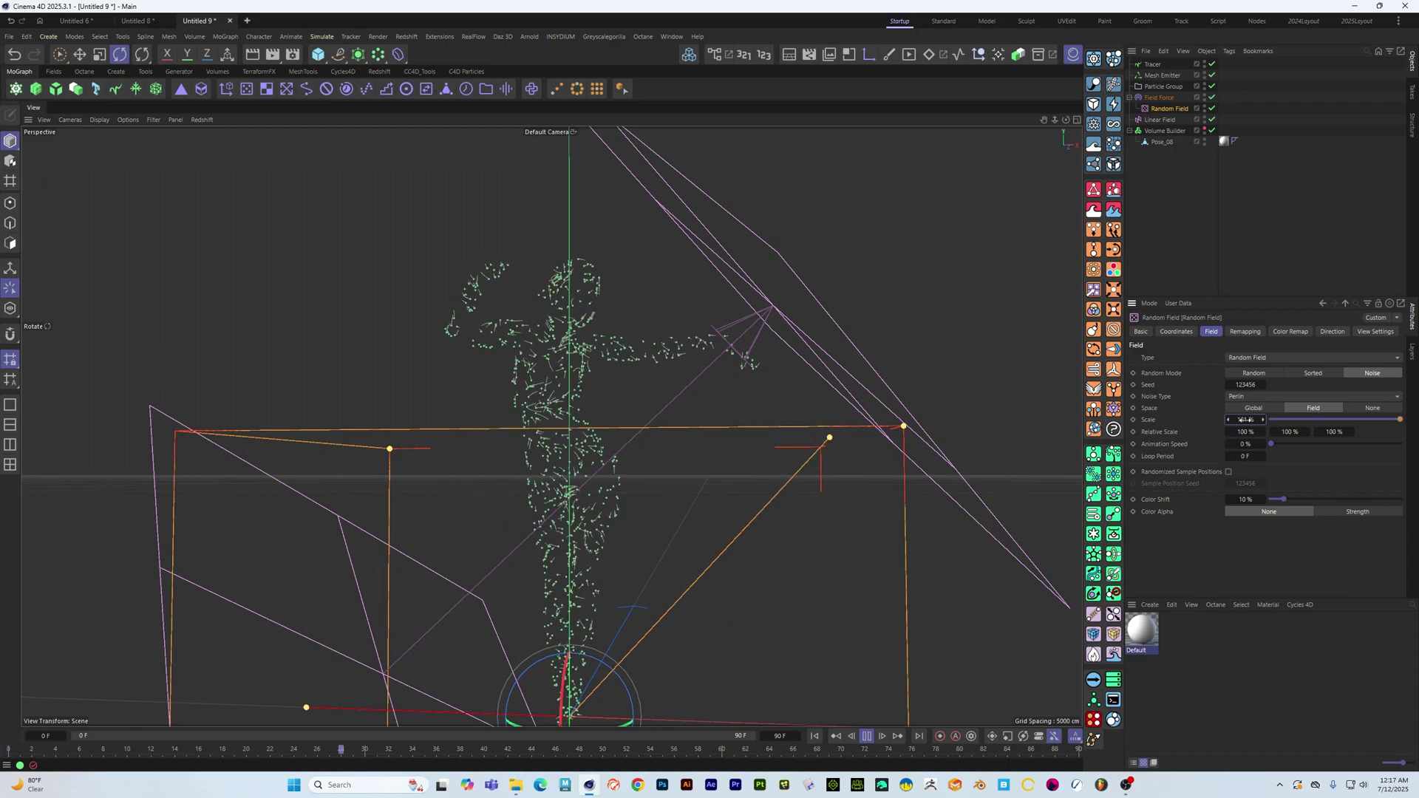
{"action": "scroll", "coordinate": [660, 383], "scroll_direction": "up", "scroll_amount": 2}
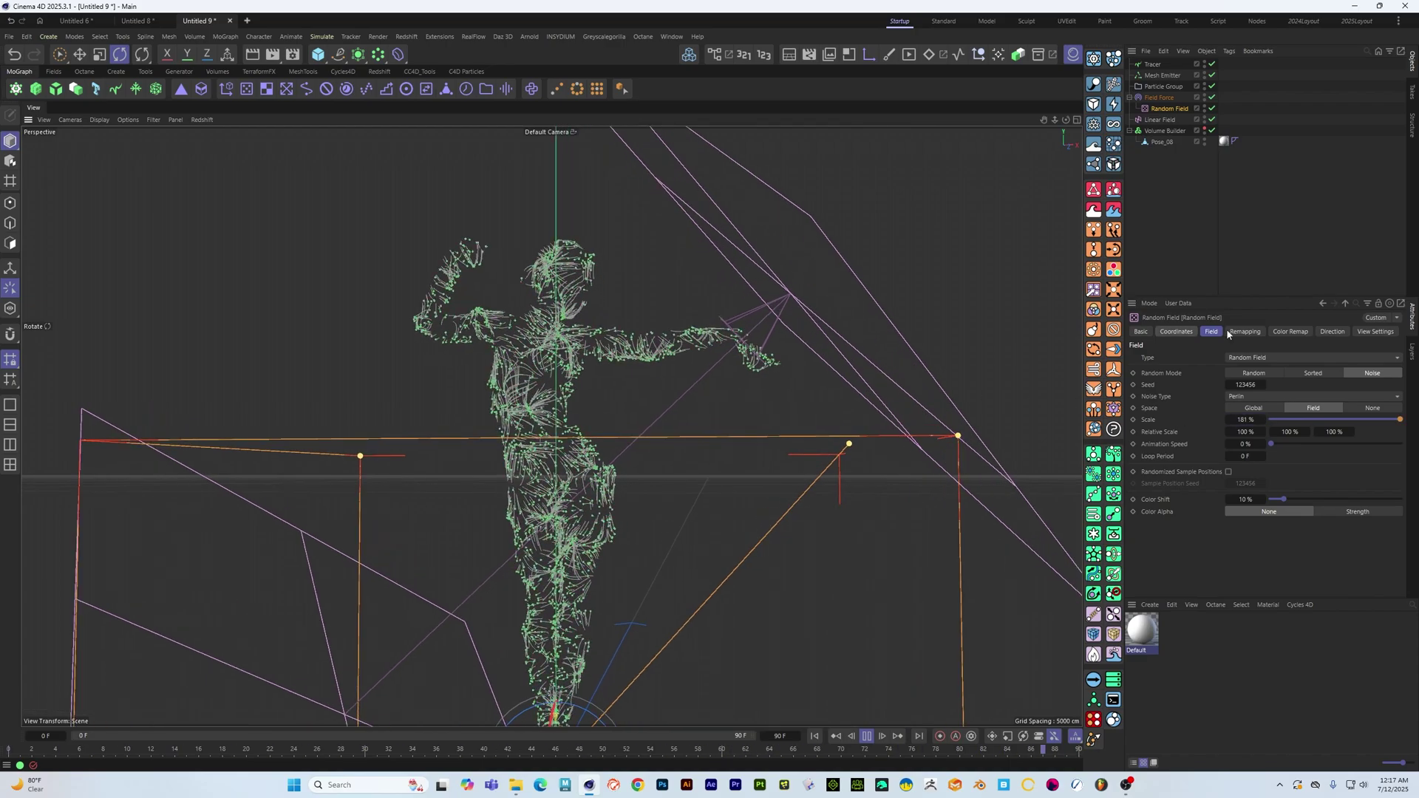
Lower the Random Field layer's opacity to about 52 % and set the Field Force's strength to 49
{"action": "left_click", "coordinate": [1159, 98]}
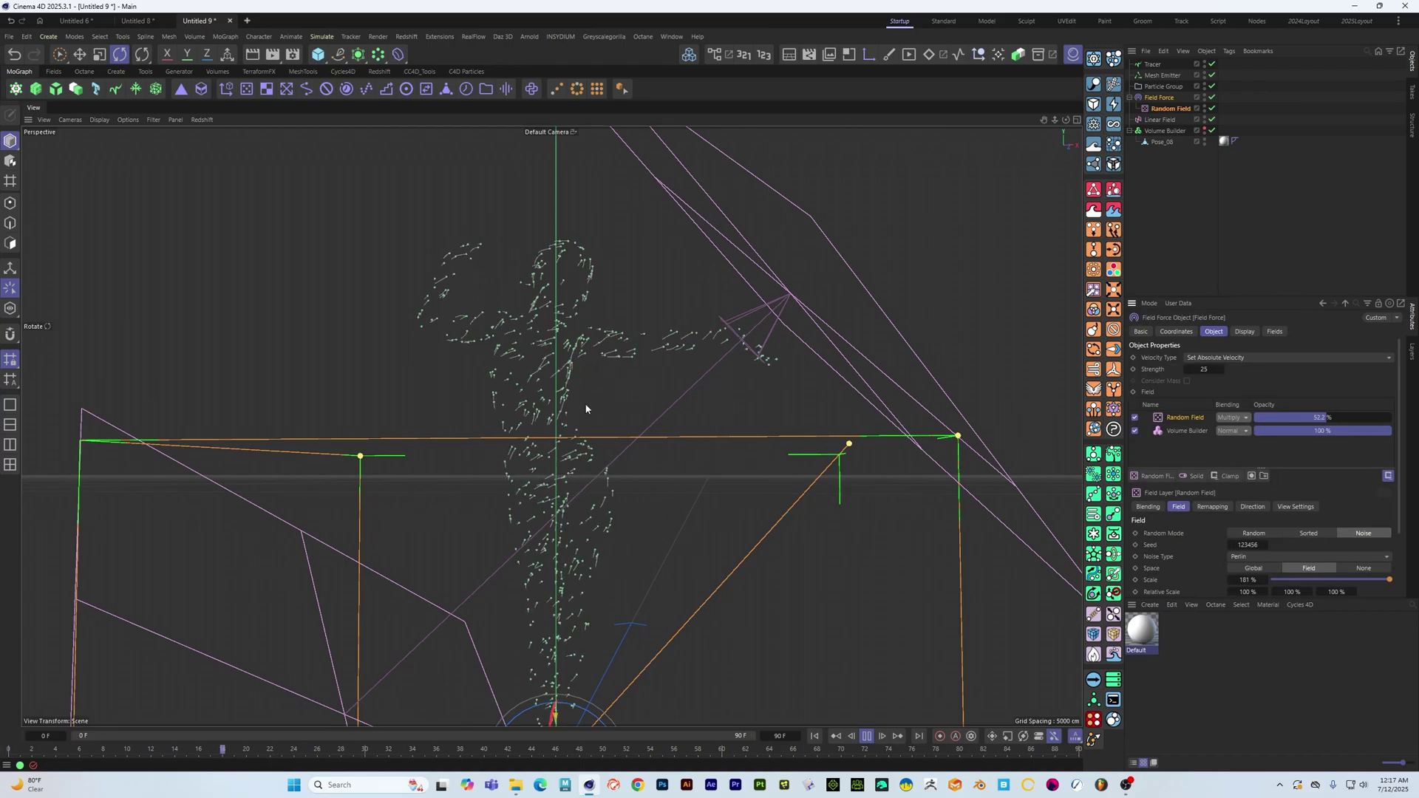
{"action": "scroll", "coordinate": [591, 406], "scroll_direction": "up", "scroll_amount": 5}
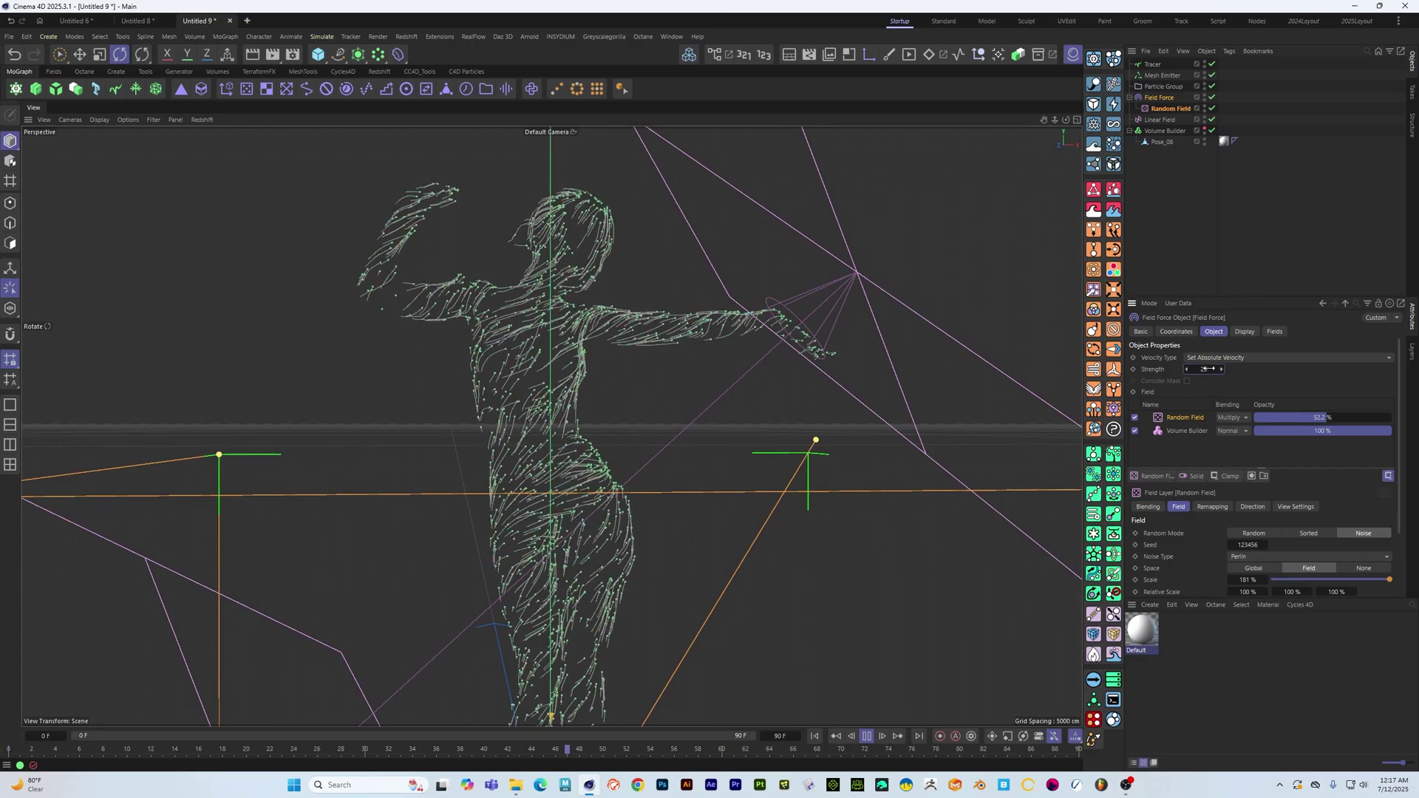
{"action": "left_click_drag", "start_coordinate": [1221, 370], "coordinate": [1224, 370]}
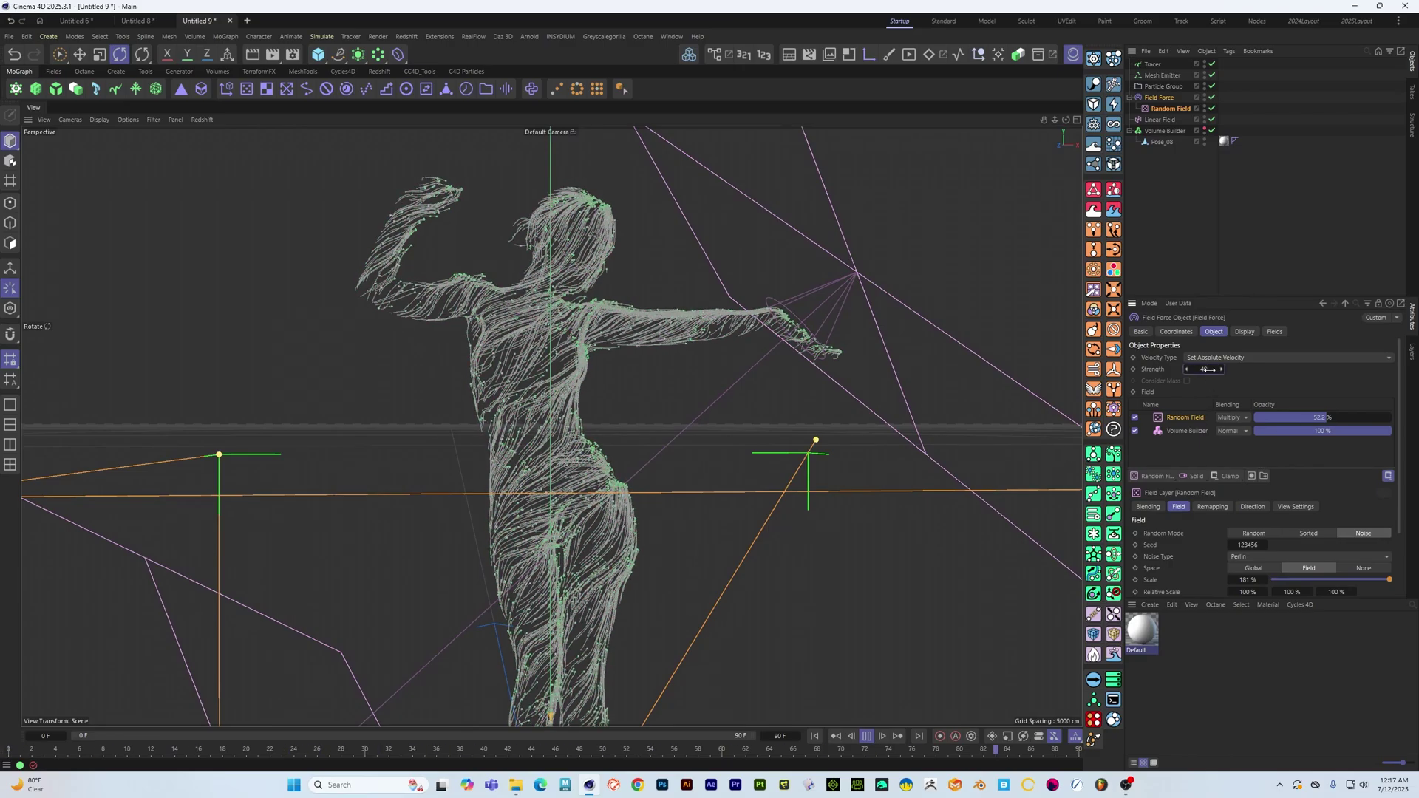
Set the Random Field layer's opacity to 54.6 % and its animation speed to 40 %
{"action": "left_click_drag", "start_coordinate": [1324, 422], "coordinate": [1326, 422]}
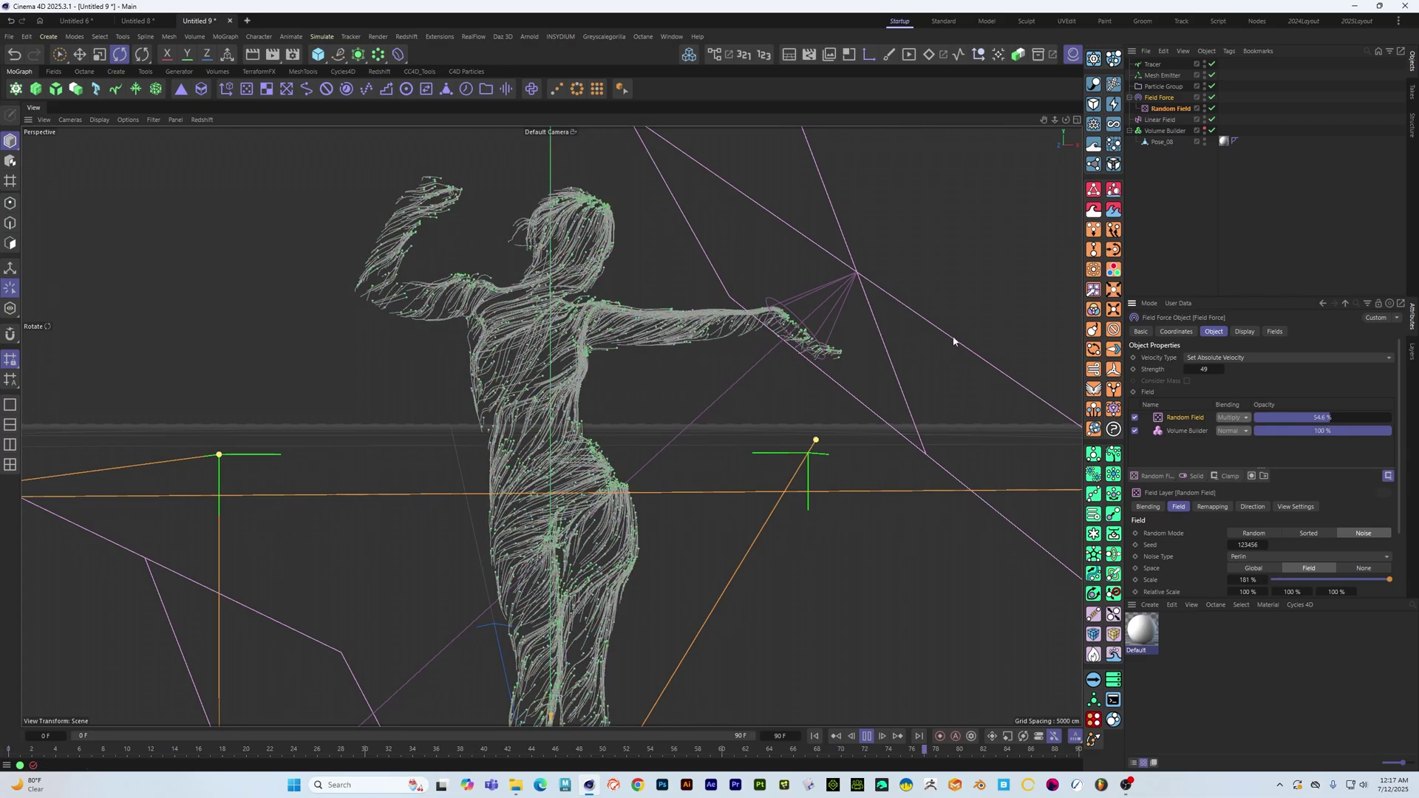
{"action": "left_click", "coordinate": [1166, 108]}
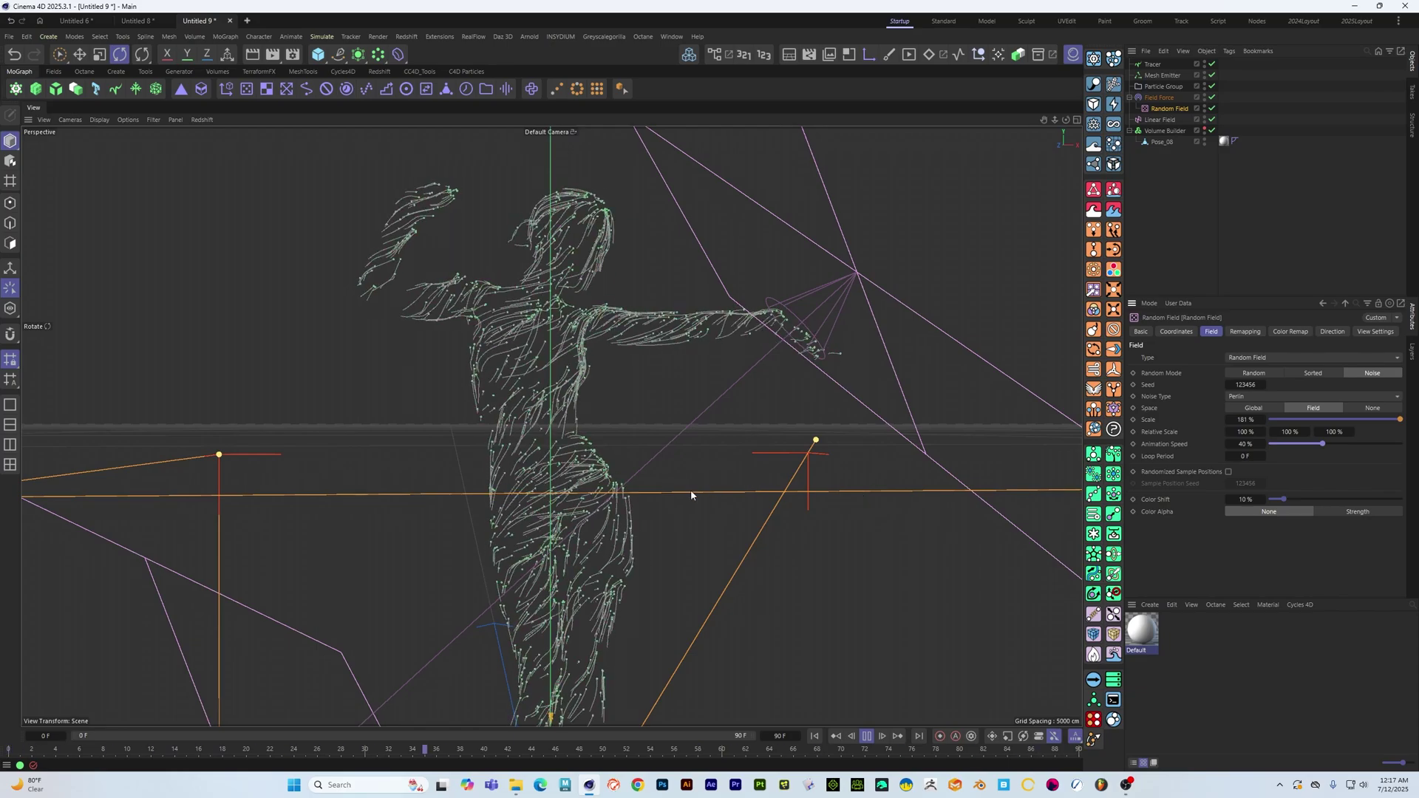
Limit the Tracer's paths from the end with an amount just under 20 and a variance of 6, checking the short traces
{"action": "left_click", "coordinate": [1153, 65]}
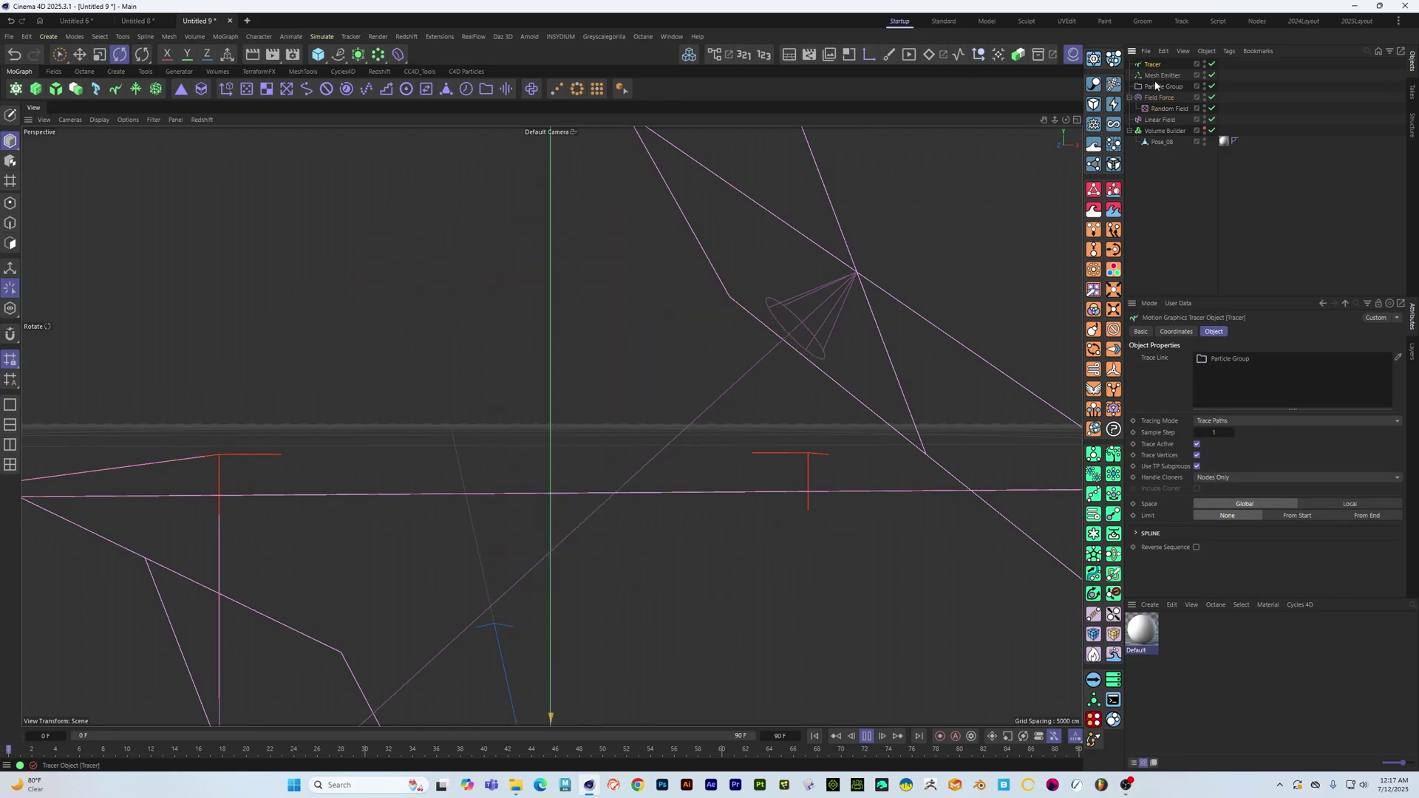
{"action": "left_click", "coordinate": [1368, 516]}
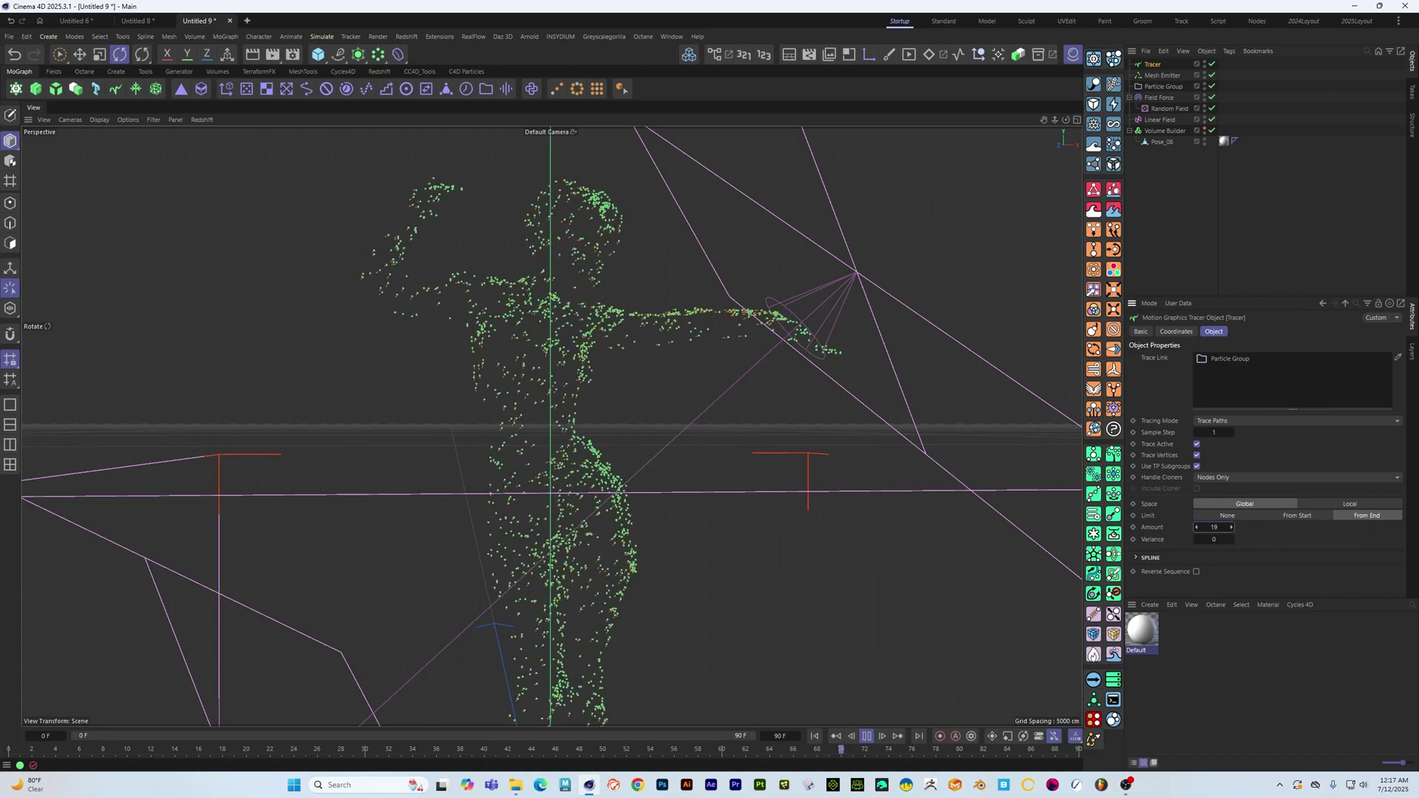
{"action": "left_click", "coordinate": [1231, 539]}
{"action": "left_click", "coordinate": [1231, 540]}
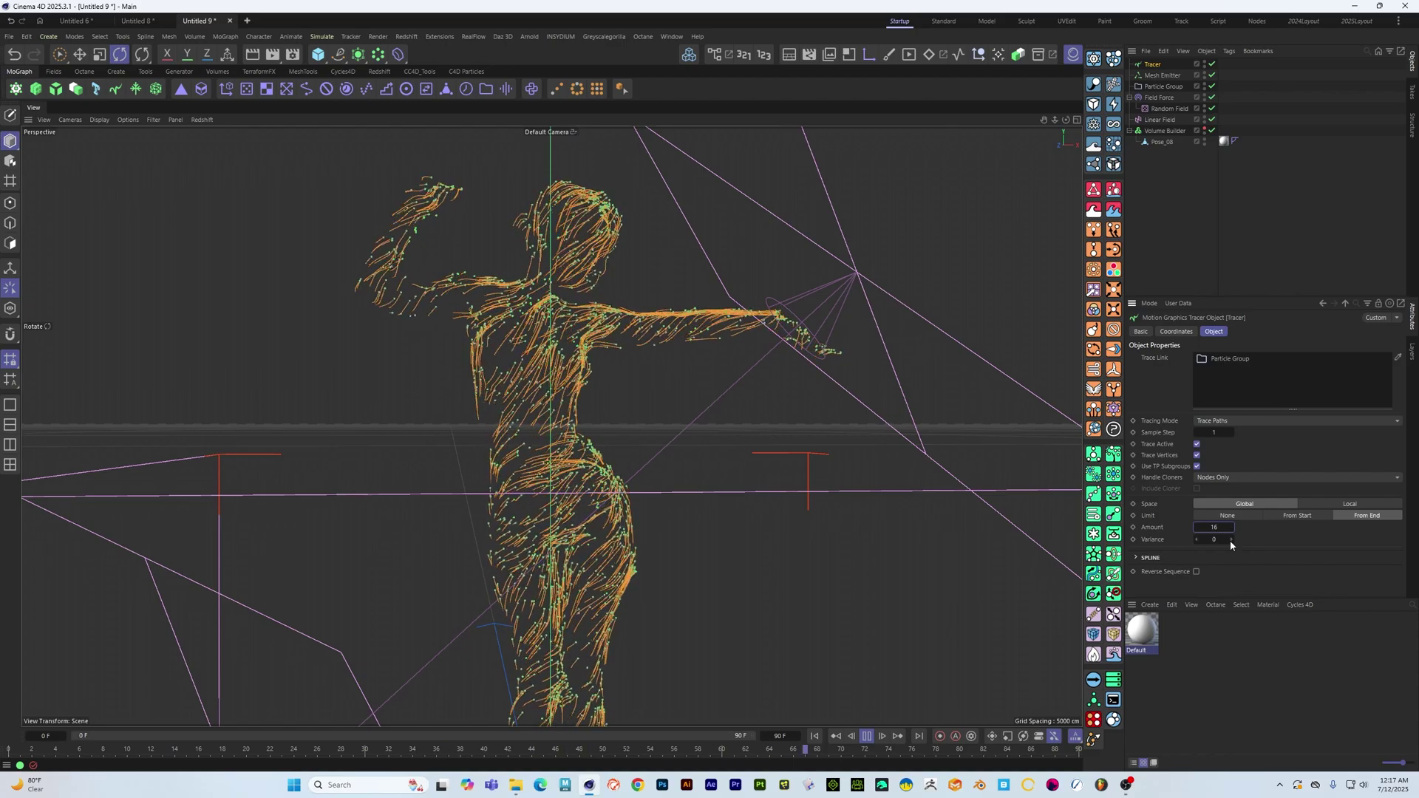
{"action": "left_click", "coordinate": [1231, 540]}
{"action": "left_click", "coordinate": [1230, 540]}
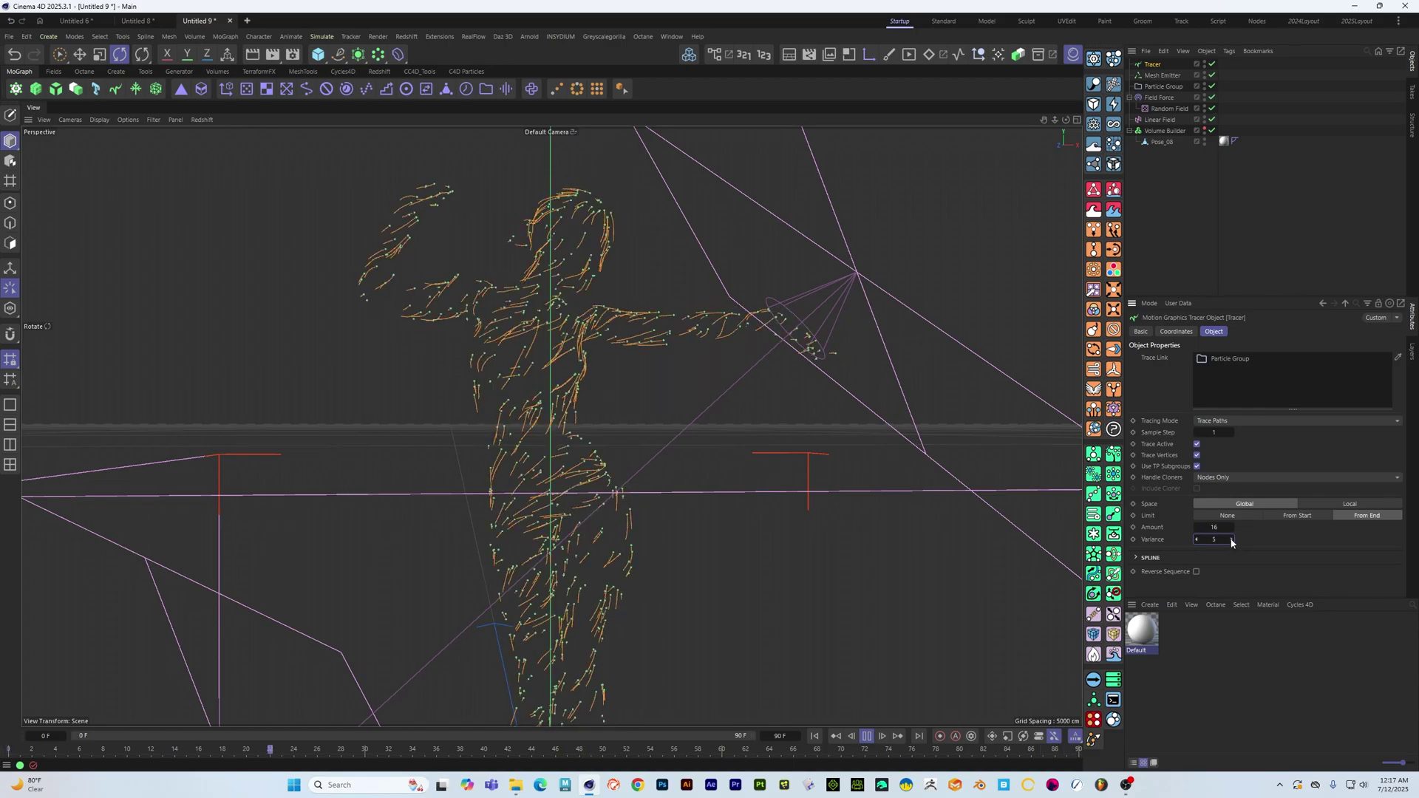
{"action": "mouse_move", "coordinate": [625, 467]}
{"action": "left_mouse_down", "text": "alt"}
{"action": "mouse_move", "coordinate": [609, 453]}
{"action": "mouse_move", "coordinate": [705, 461]}
{"action": "mouse_move", "coordinate": [666, 461]}
{"action": "mouse_move", "coordinate": [720, 448]}
{"action": "left_mouse_up", "text": "alt"}
{"action": "scroll", "coordinate": [551, 357], "scroll_direction": "up", "scroll_amount": 3}
{"action": "scroll", "coordinate": [703, 448], "scroll_direction": "down", "scroll_amount": 5}
{"action": "right_click_drag", "start_coordinate": [720, 452], "coordinate": [762, 457], "text": "alt"}
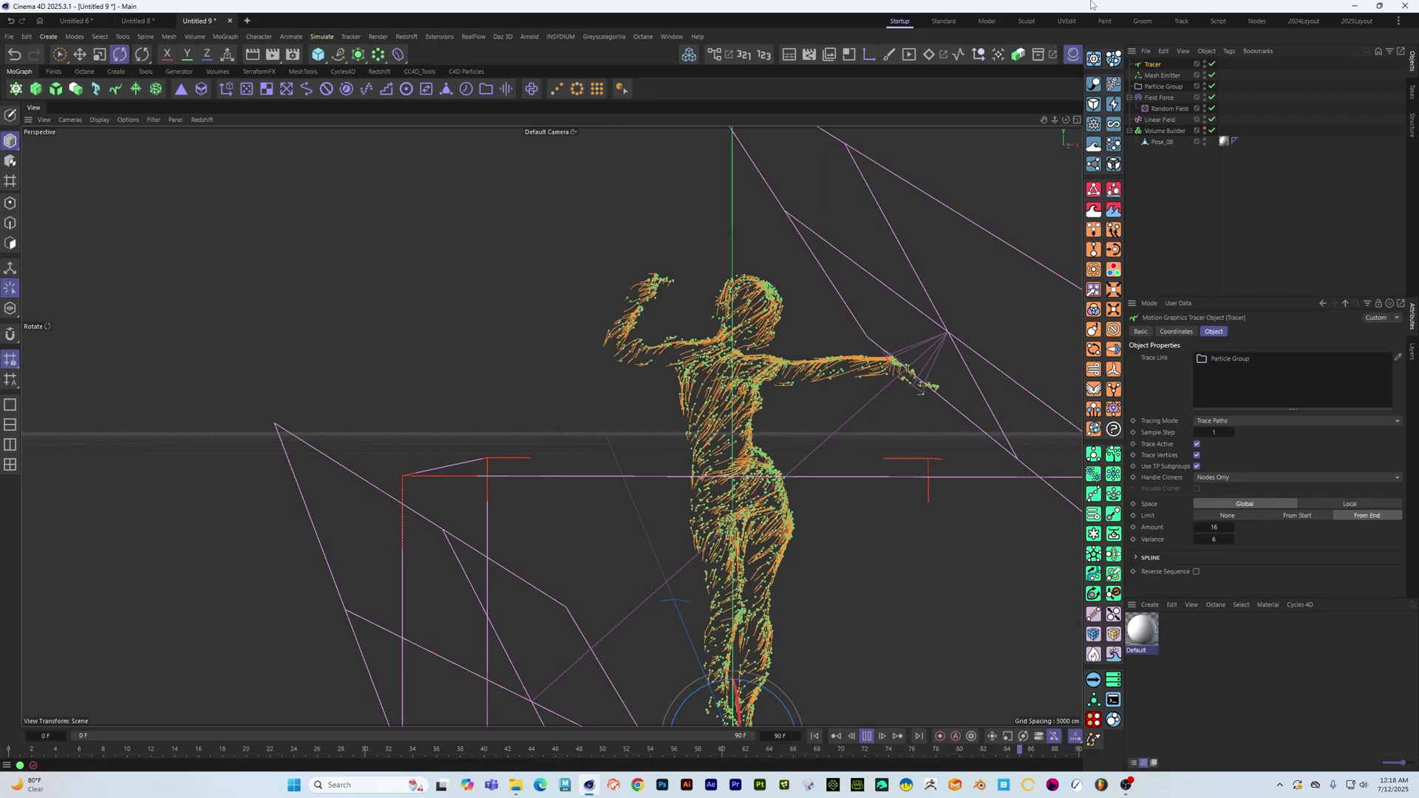
Raise the Random Field layer's opacity in the Field Force to 66.6 % and check the traces up close
{"action": "left_click", "coordinate": [1162, 110]}
{"action": "left_click", "coordinate": [1164, 130]}
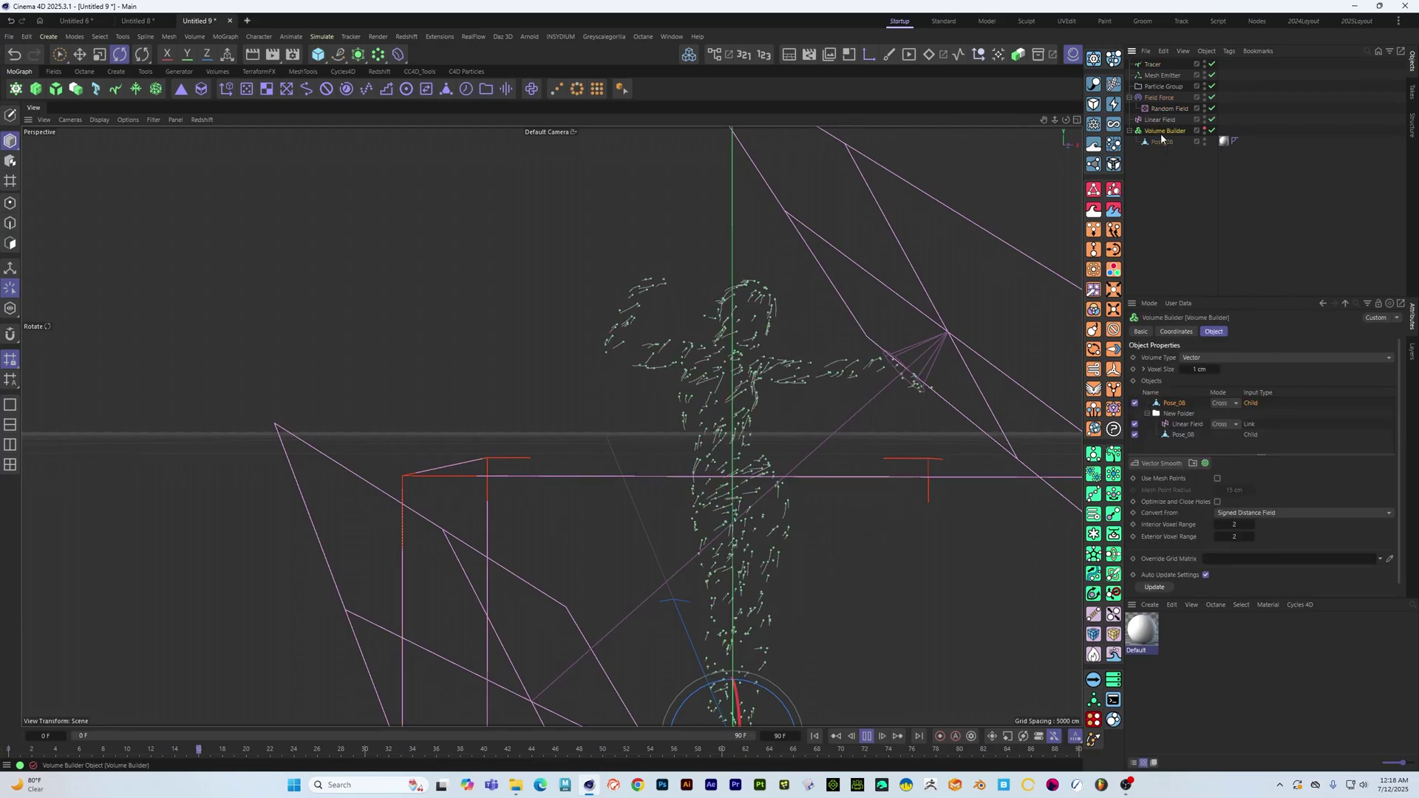
{"action": "left_click", "coordinate": [1159, 97]}
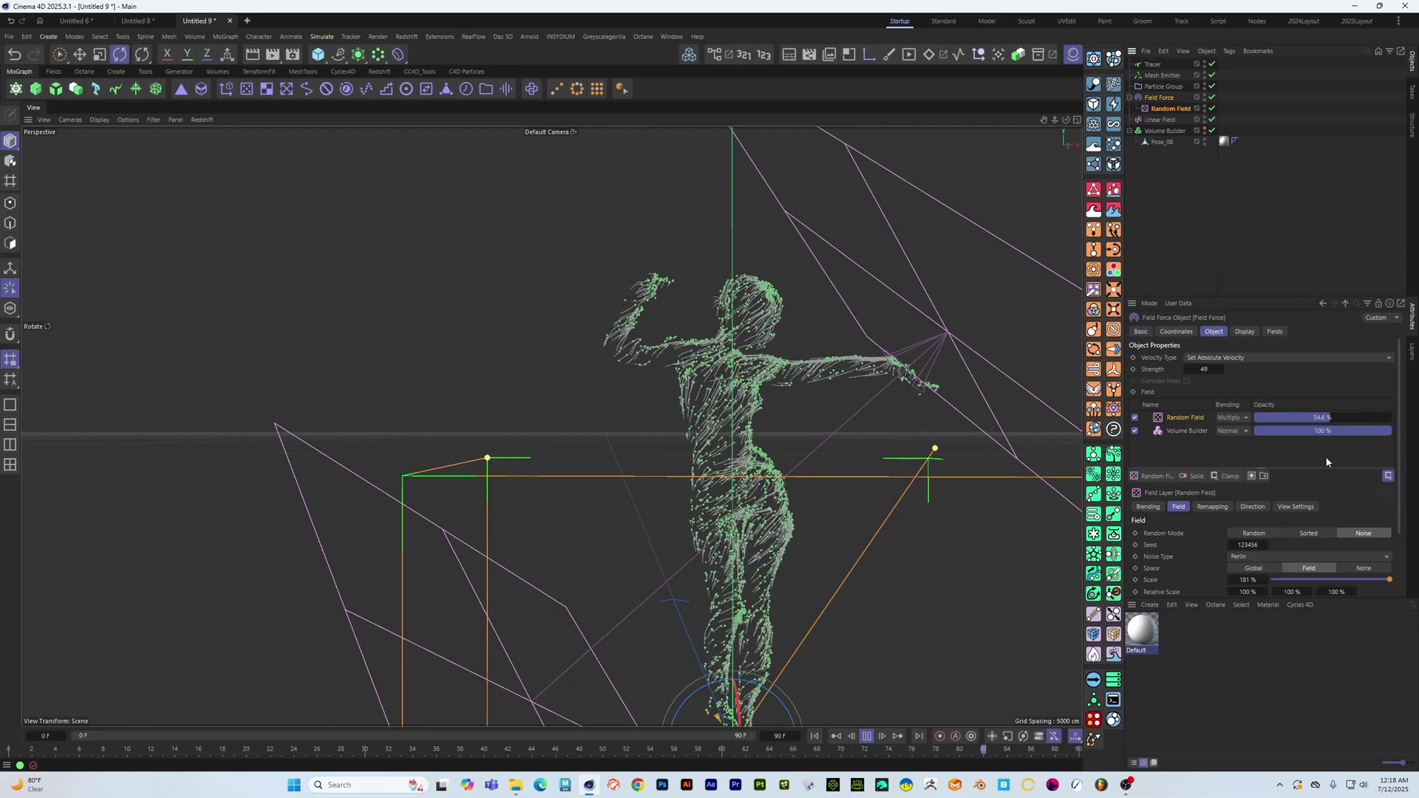
{"action": "left_click", "coordinate": [1339, 421]}
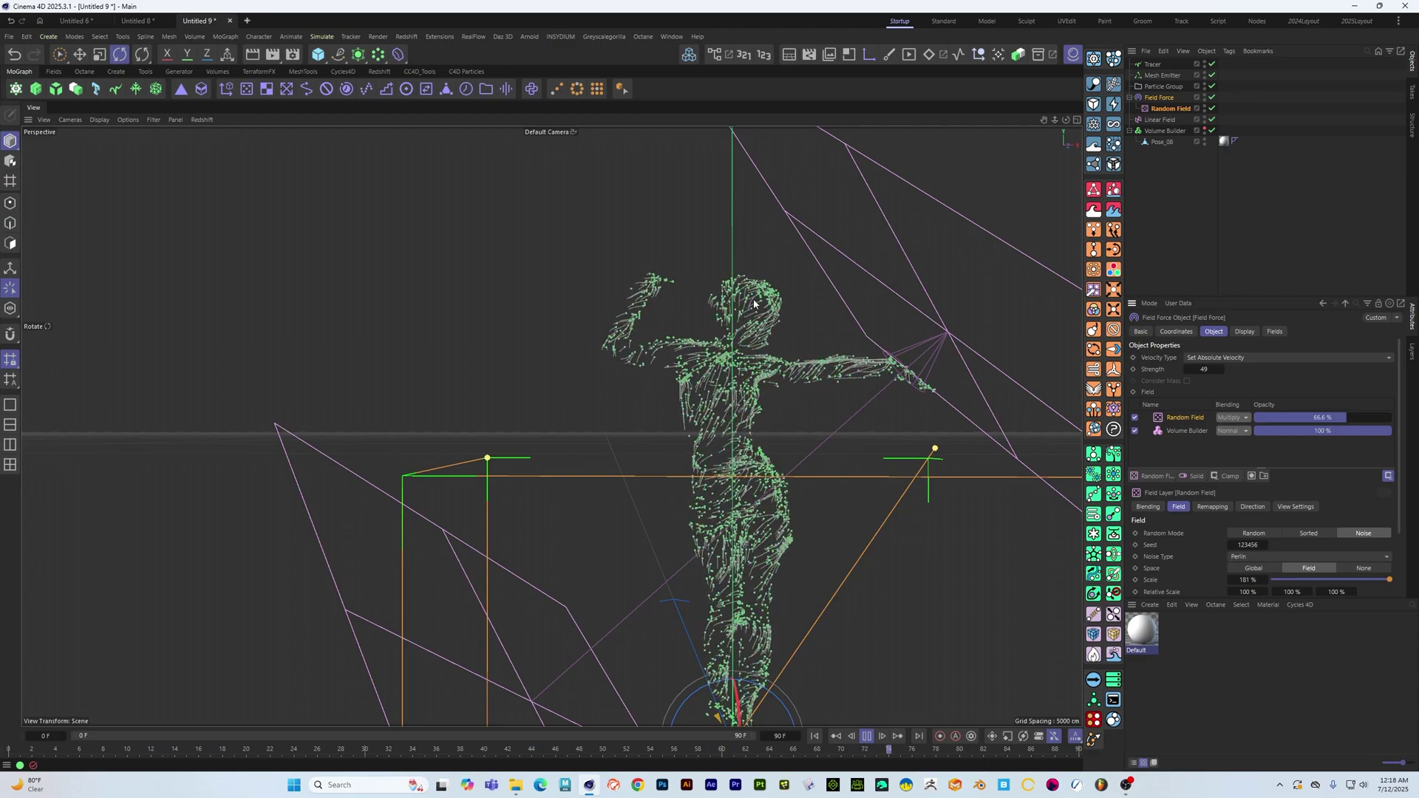
{"action": "scroll", "coordinate": [755, 326], "scroll_direction": "up", "scroll_amount": 3}
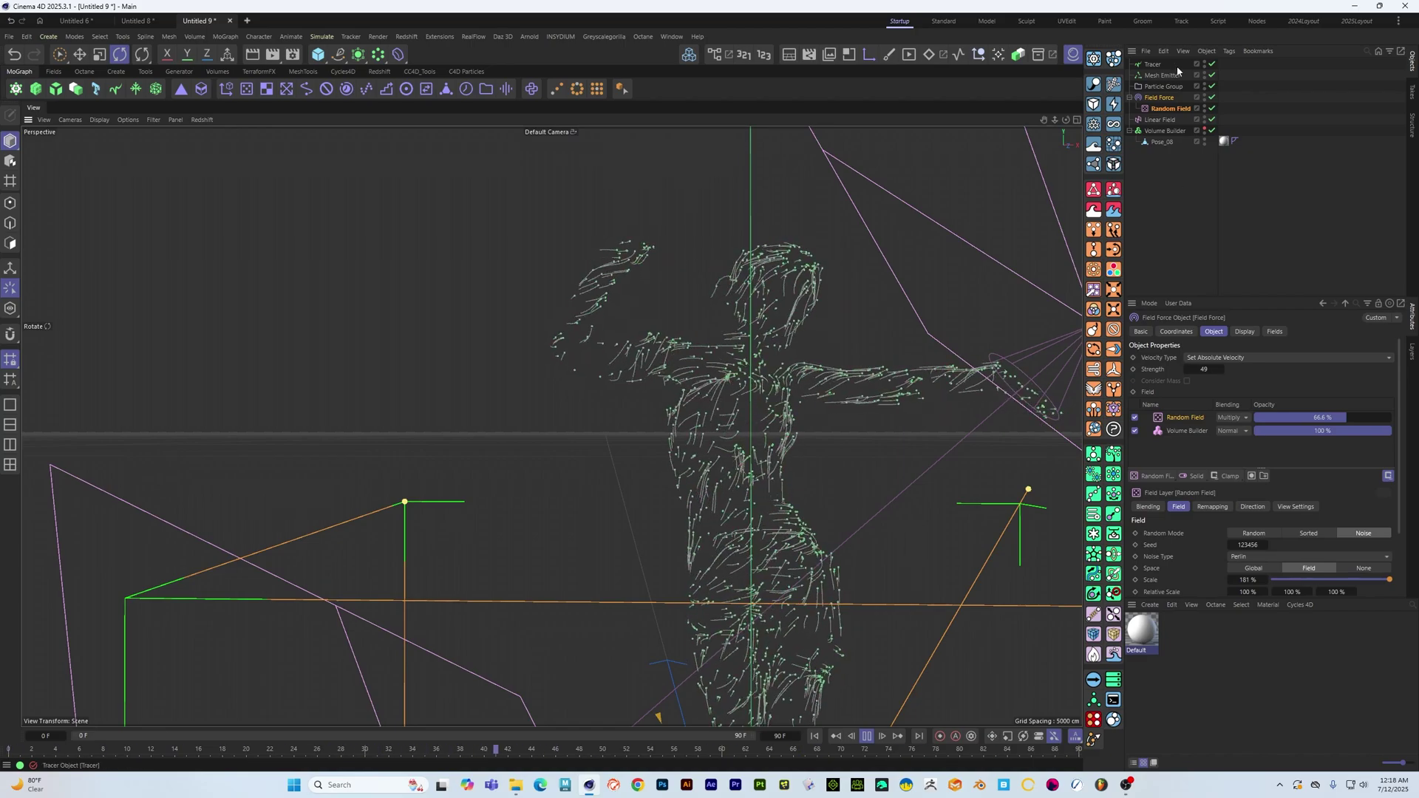
Disable the Tracer and set the Mesh Emitter's rate to 10000 particles per second
{"action": "left_click", "coordinate": [1212, 64]}
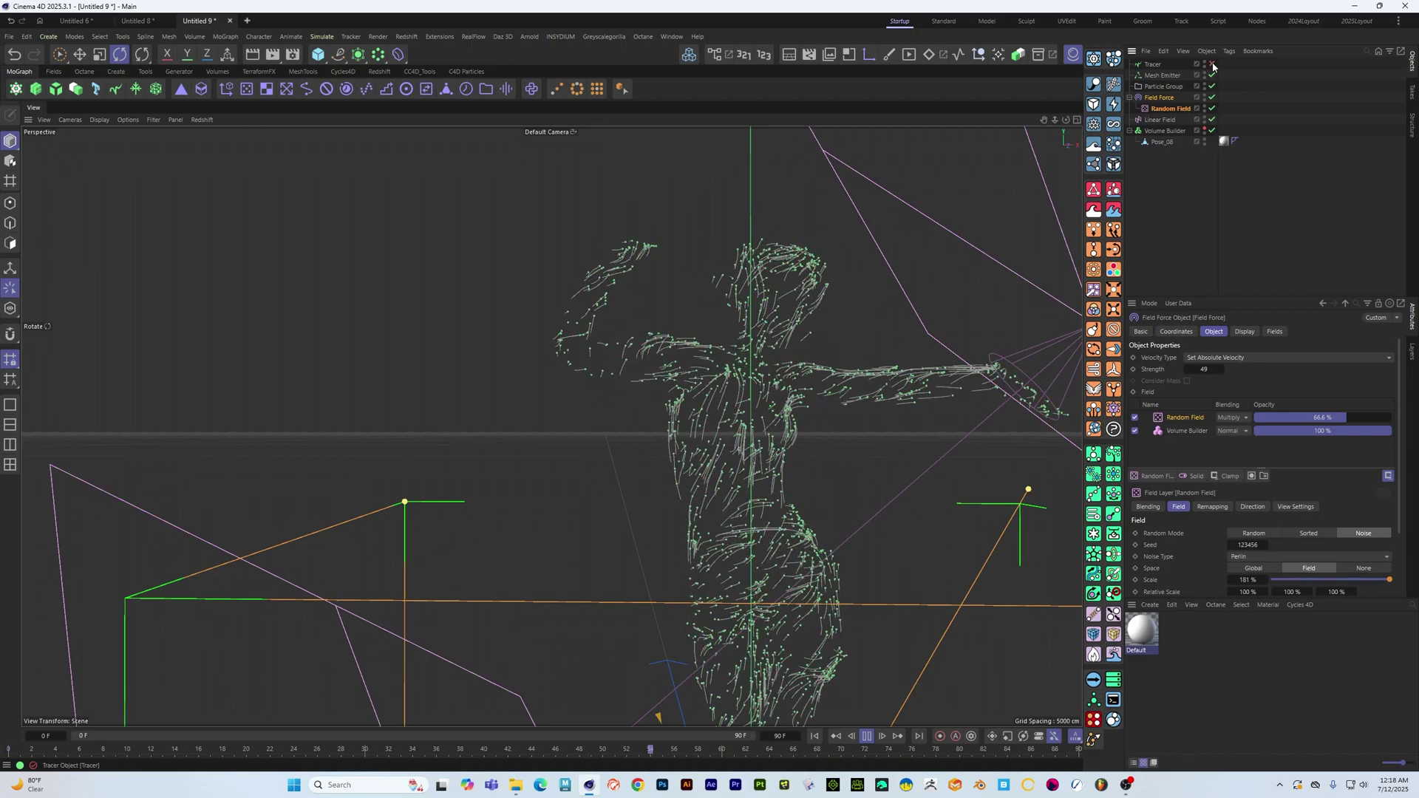
{"action": "left_click", "coordinate": [1162, 75]}
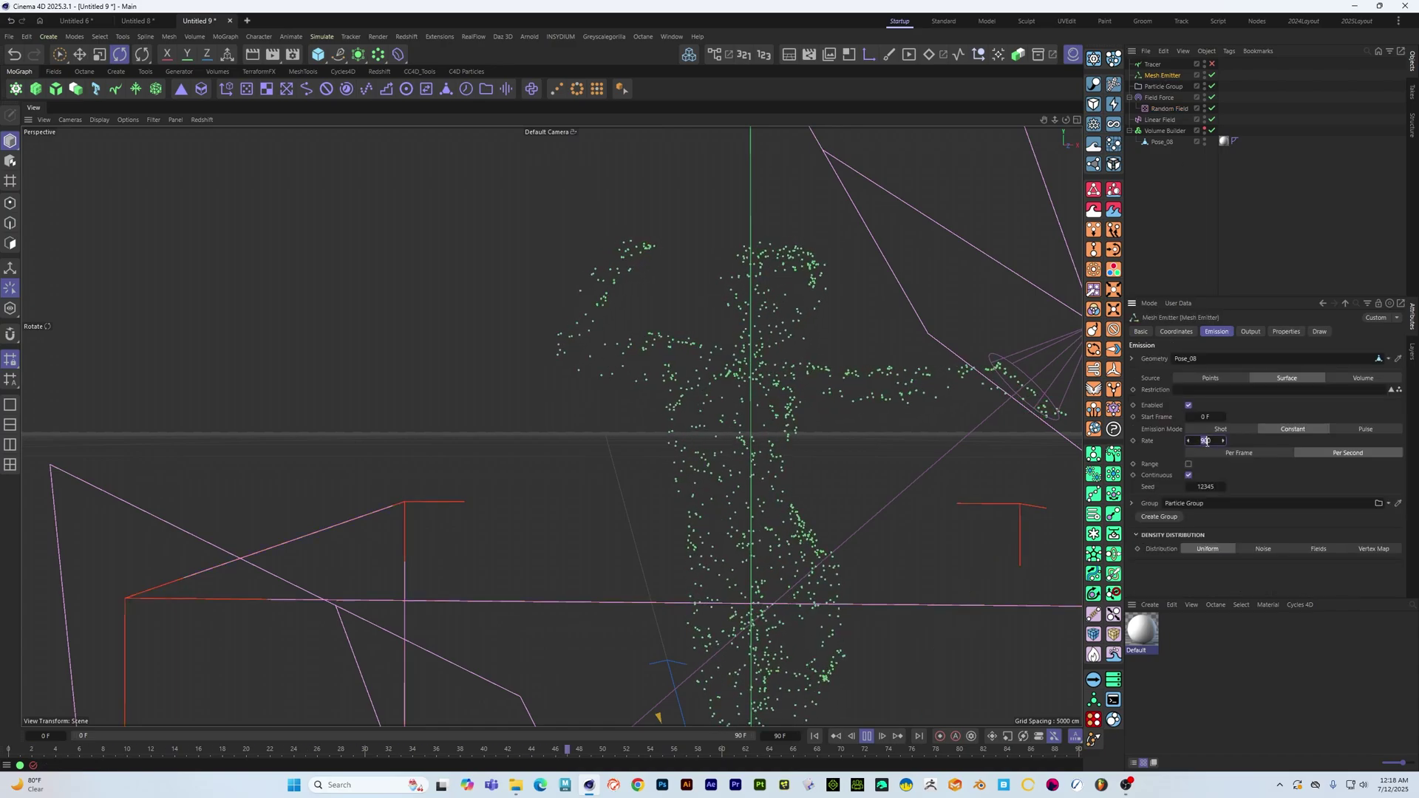
{"action": "type", "text": "100"}
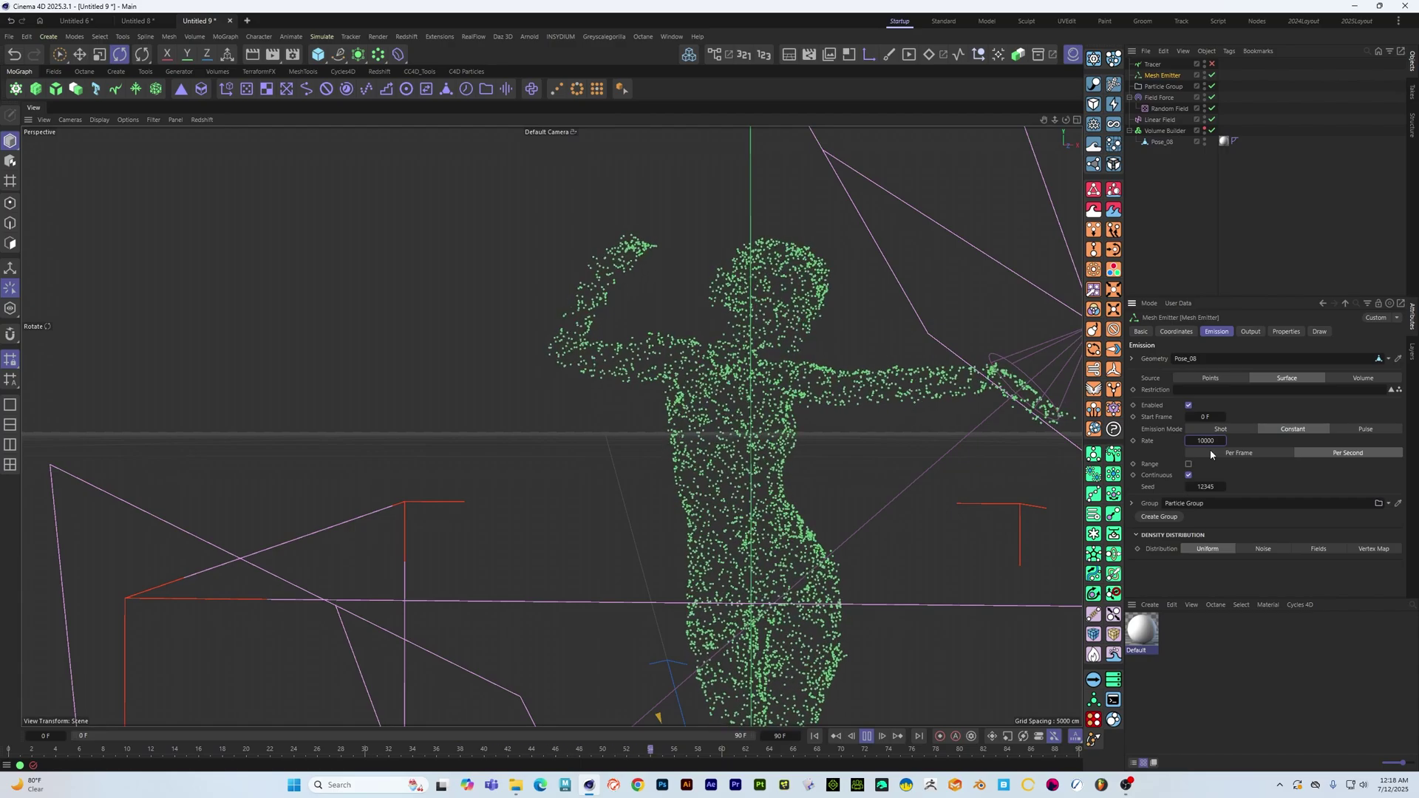
{"action": "middle_click_drag", "start_coordinate": [681, 414], "coordinate": [500, 311], "text": "alt"}
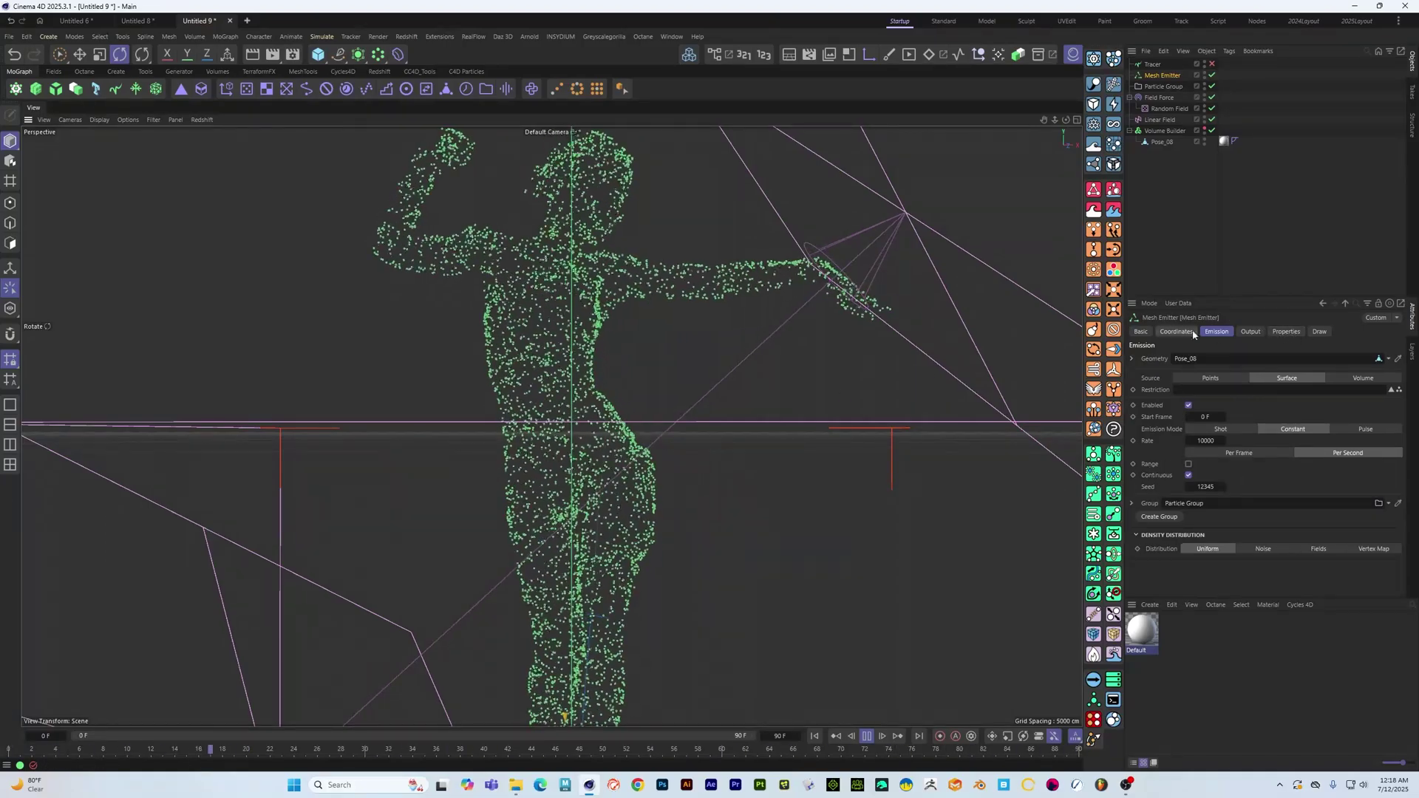
Color the Mesh Emitter's particles by Noise and load the black-purple-orange-yellow gradient preset, checking the colors on the figure
{"action": "left_click", "coordinate": [1287, 332]}
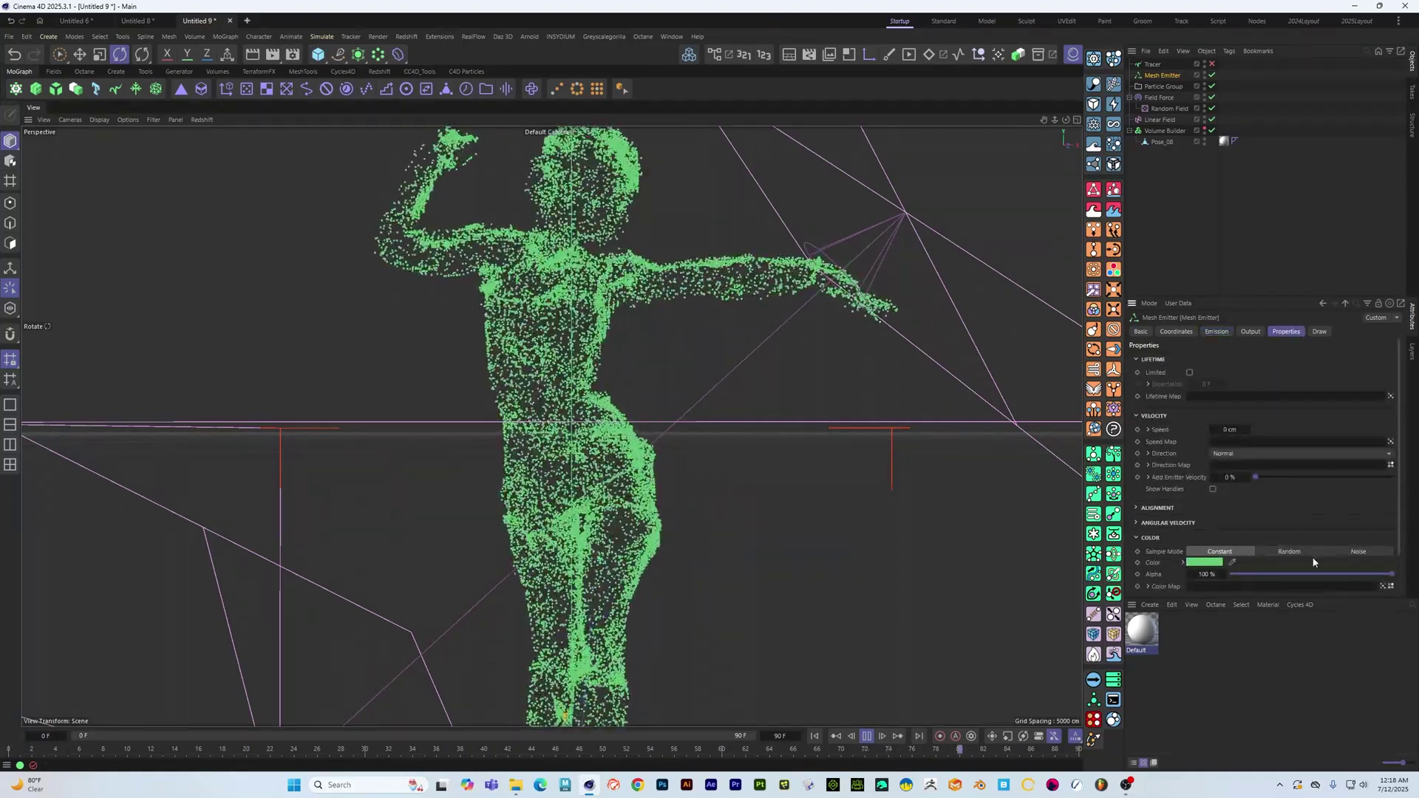
{"action": "left_click", "coordinate": [1356, 553]}
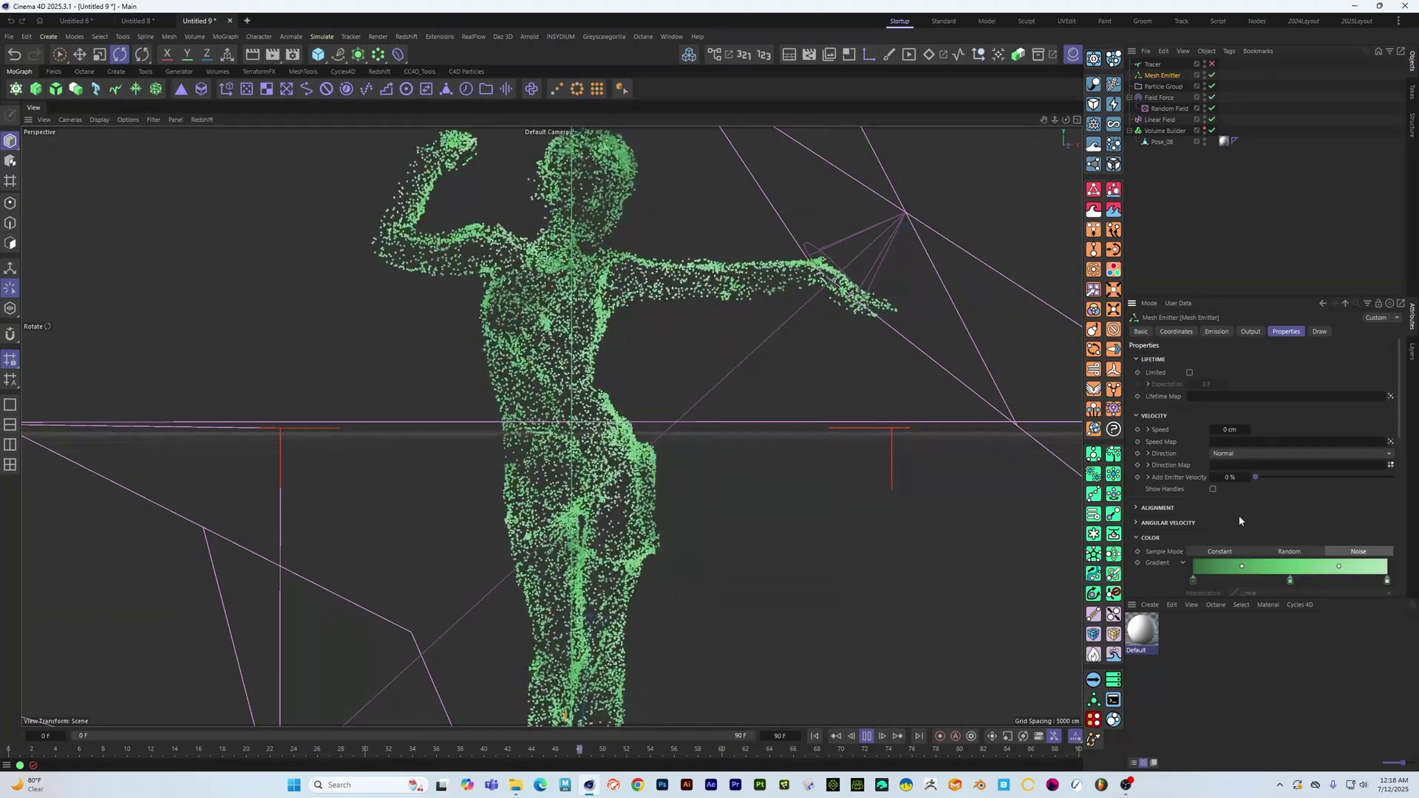
{"action": "scroll", "coordinate": [1239, 515], "scroll_direction": "down", "scroll_amount": 3}
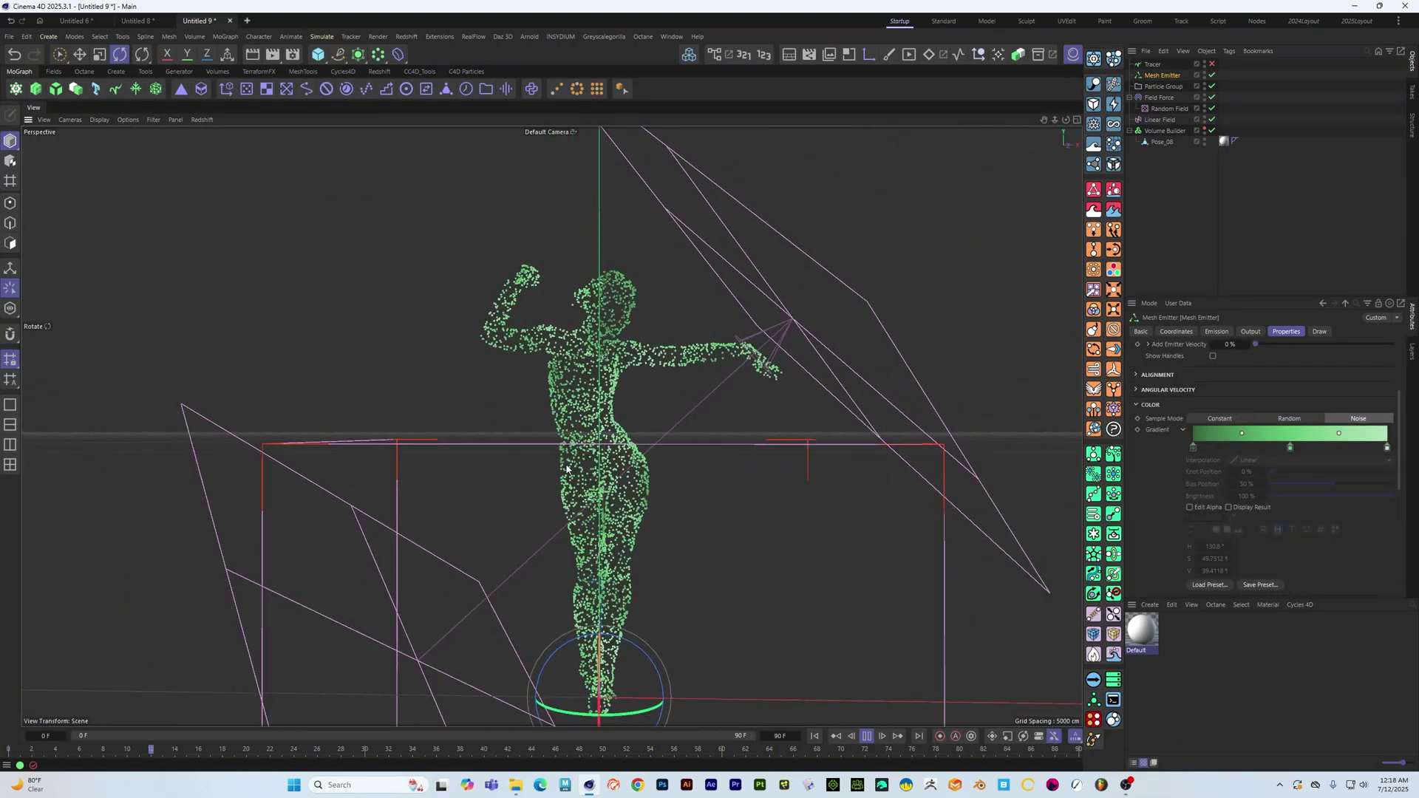
{"action": "left_click", "coordinate": [1211, 585]}
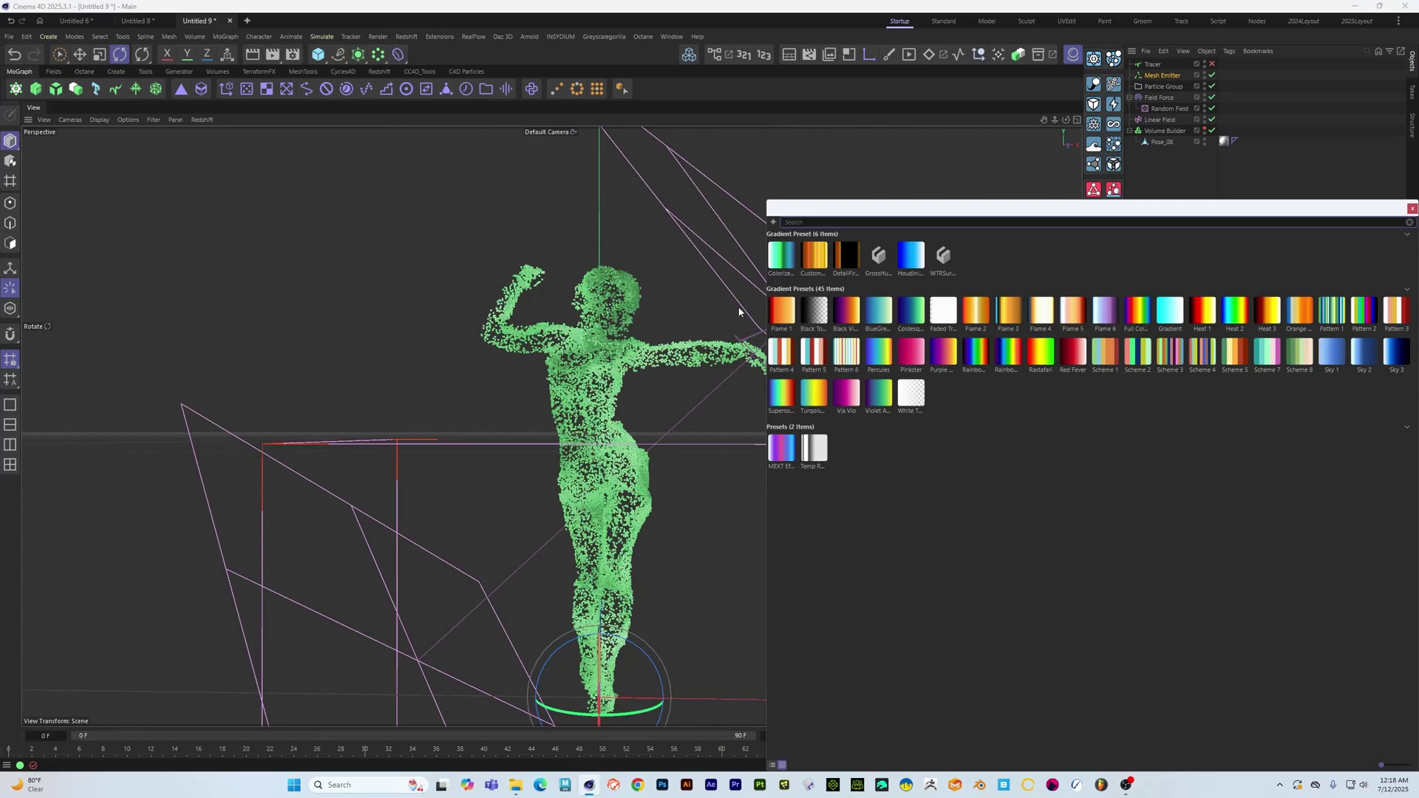
{"action": "left_click", "coordinate": [874, 321]}
{"action": "scroll", "coordinate": [623, 431], "scroll_direction": "up", "scroll_amount": 3}
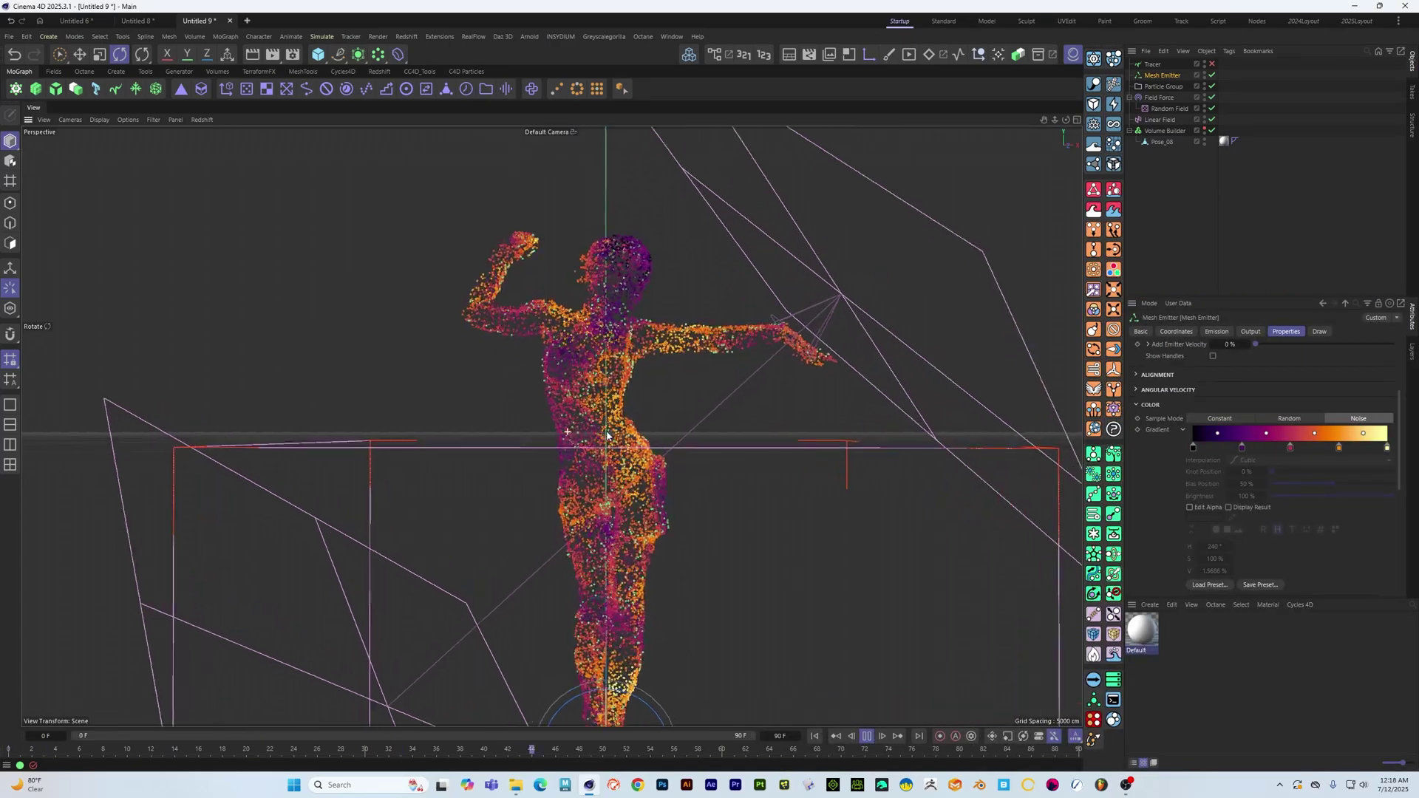
{"action": "mouse_move", "coordinate": [624, 431]}
{"action": "left_mouse_down", "text": "alt"}
{"action": "mouse_move", "coordinate": [671, 440]}
{"action": "mouse_move", "coordinate": [636, 437]}
{"action": "left_mouse_up", "text": "alt"}
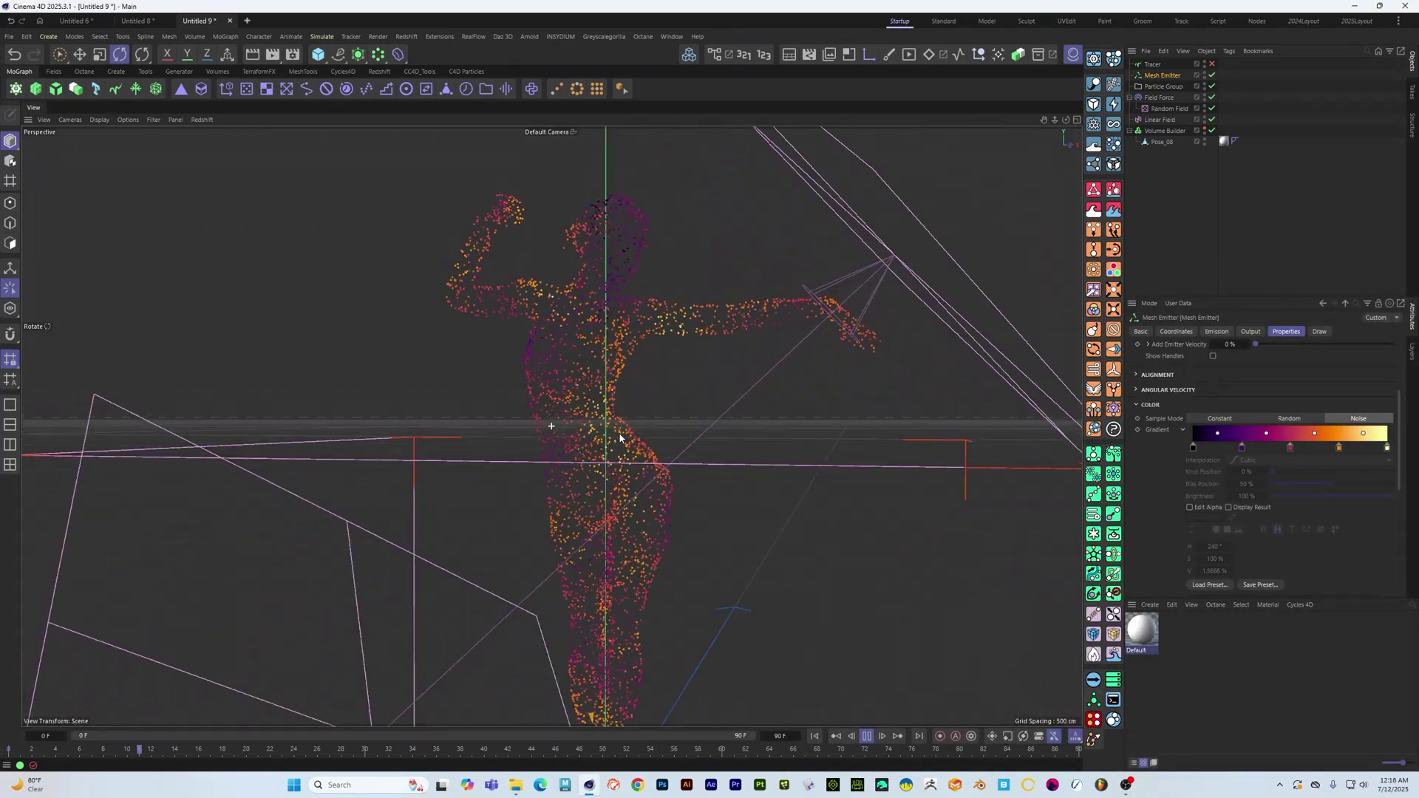
Review the Field Force's Random Field noise settings and examine the colored particle flow from different angles
{"action": "left_click", "coordinate": [1159, 97]}
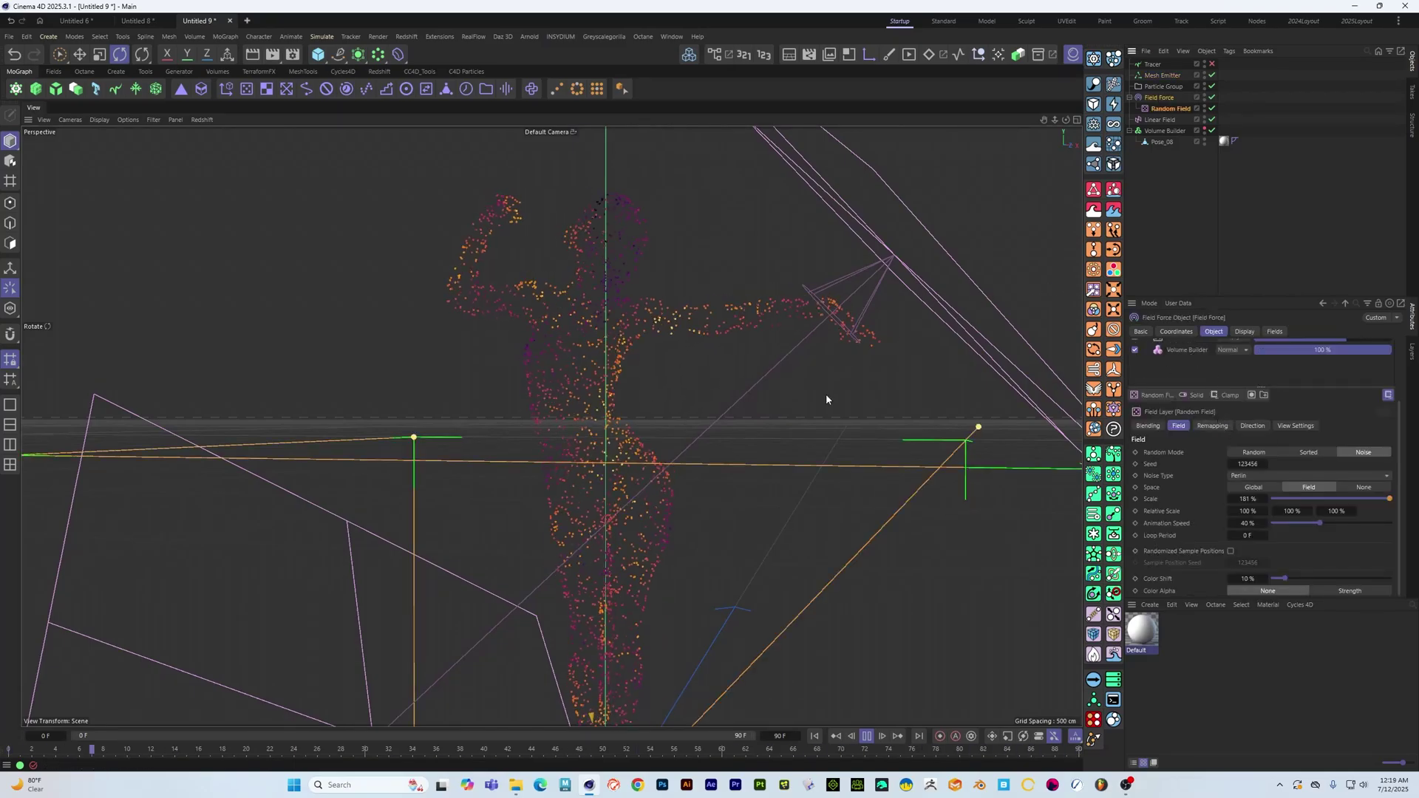
{"action": "left_click_drag", "start_coordinate": [829, 396], "coordinate": [555, 444], "text": "alt"}
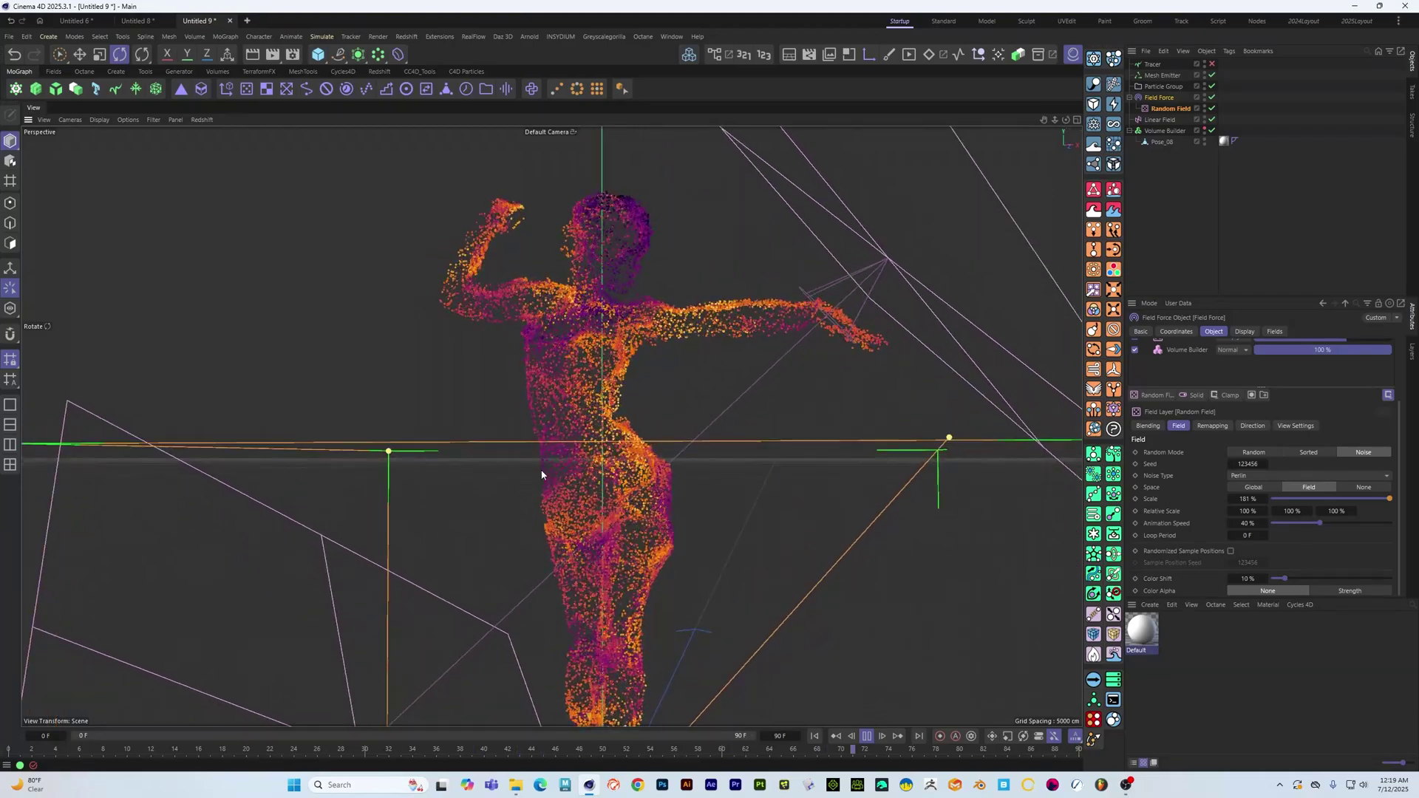
{"action": "left_click_drag", "start_coordinate": [555, 383], "coordinate": [574, 503], "text": "alt"}
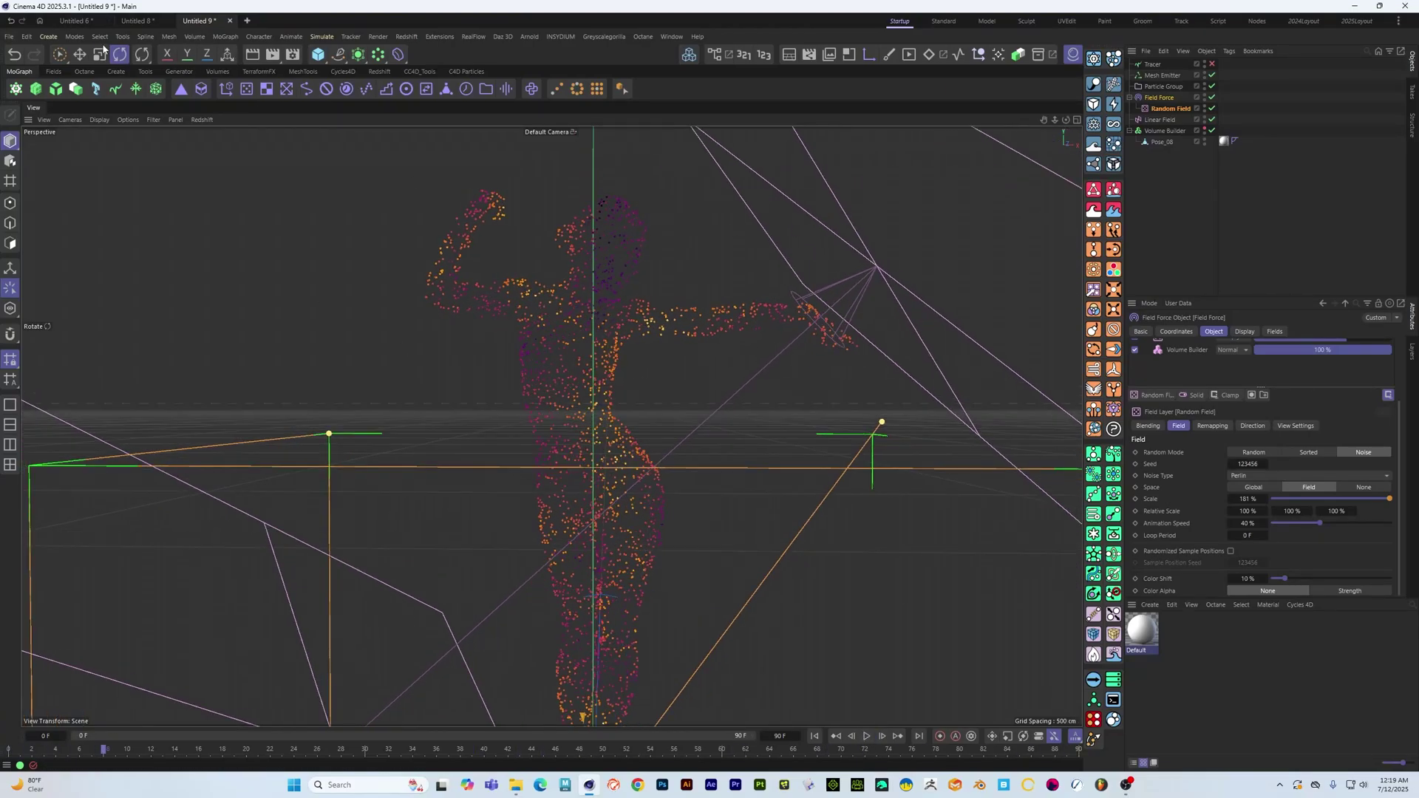
Switch to the Untitled 6 scene, play its simulation and examine the denser particle figure up close
{"action": "left_click", "coordinate": [81, 22]}
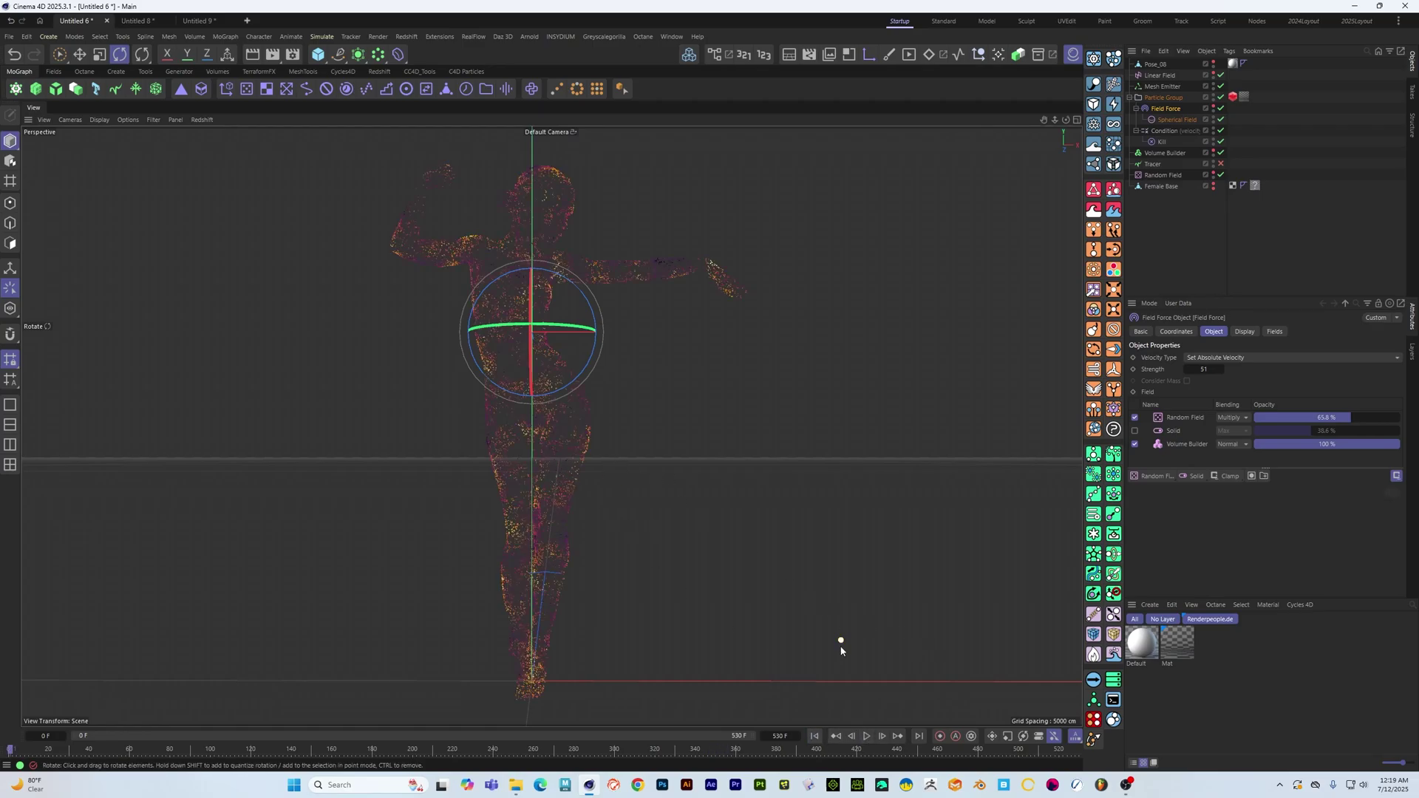
{"action": "left_click", "coordinate": [867, 743]}
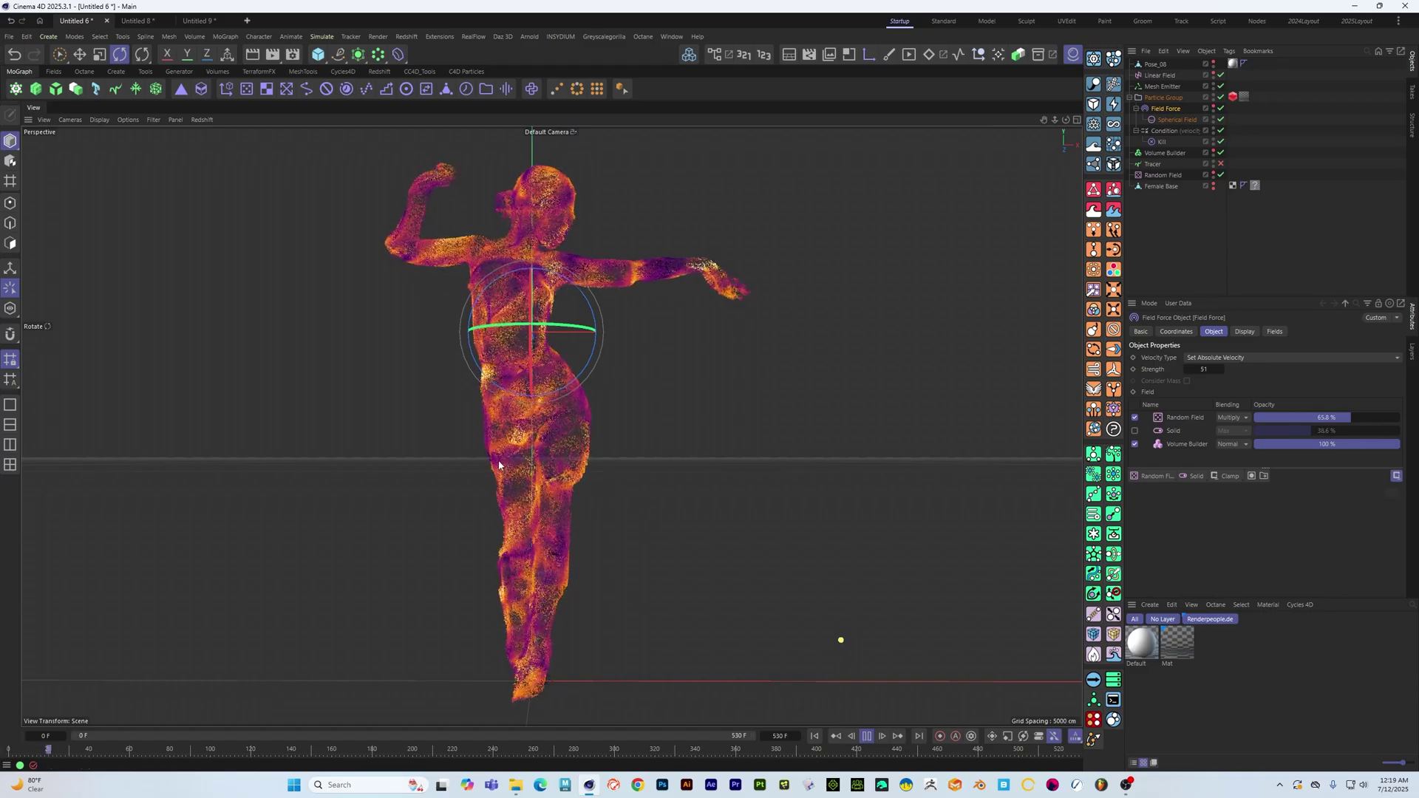
{"action": "scroll", "coordinate": [601, 452], "scroll_direction": "up", "scroll_amount": 5}
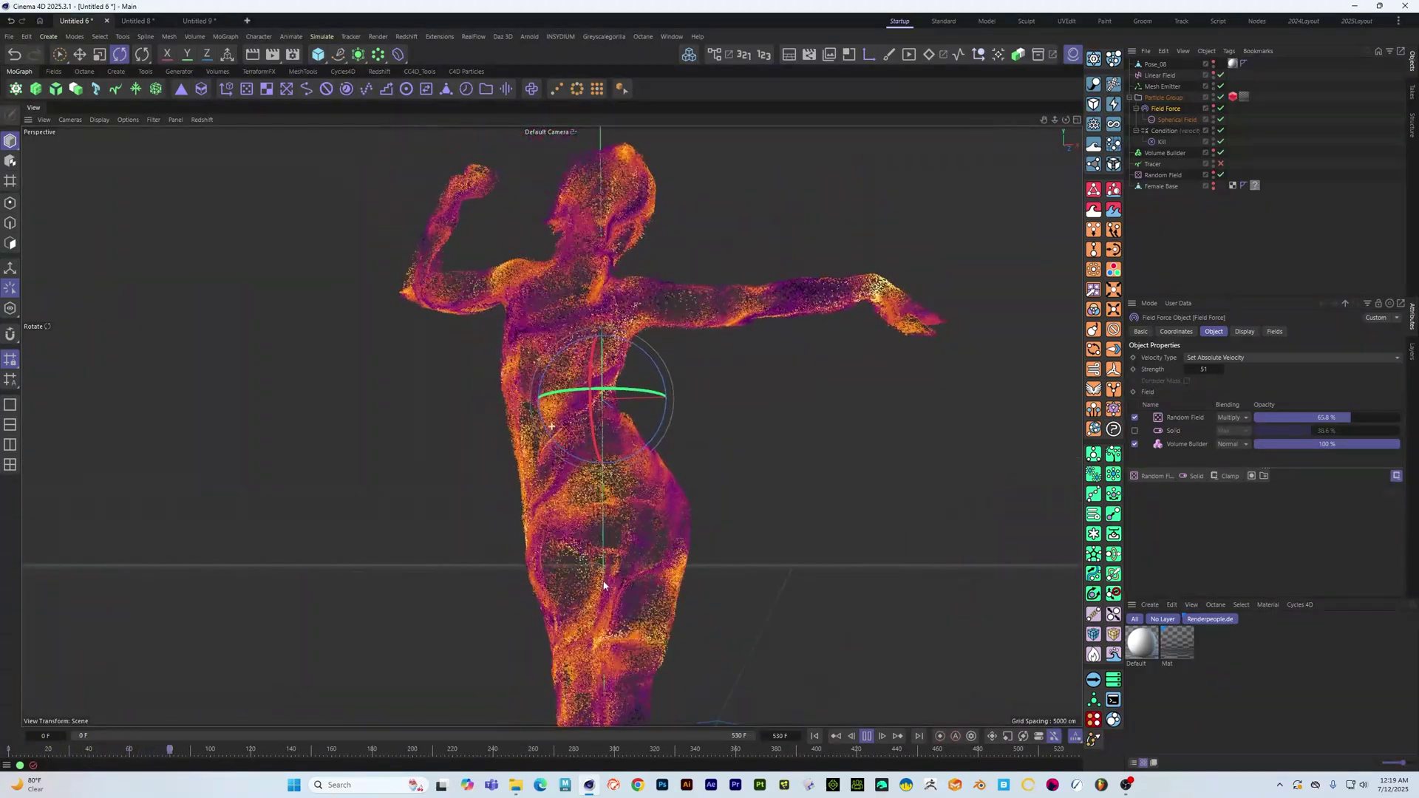
{"action": "scroll", "coordinate": [638, 479], "scroll_direction": "up", "scroll_amount": 3}
{"action": "left_click_drag", "start_coordinate": [638, 479], "coordinate": [655, 483], "text": "alt"}
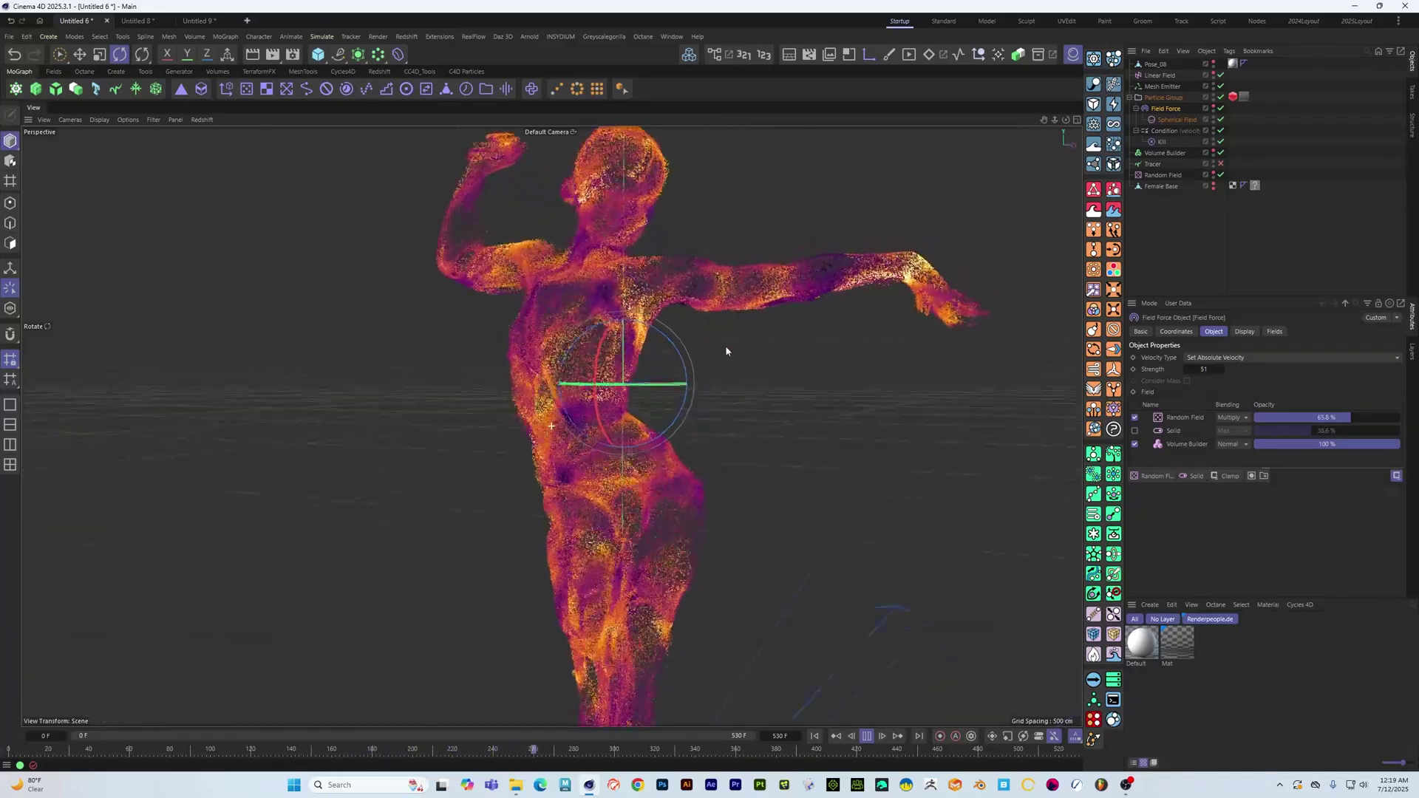
{"action": "scroll", "coordinate": [769, 351], "scroll_direction": "up", "scroll_amount": 3}
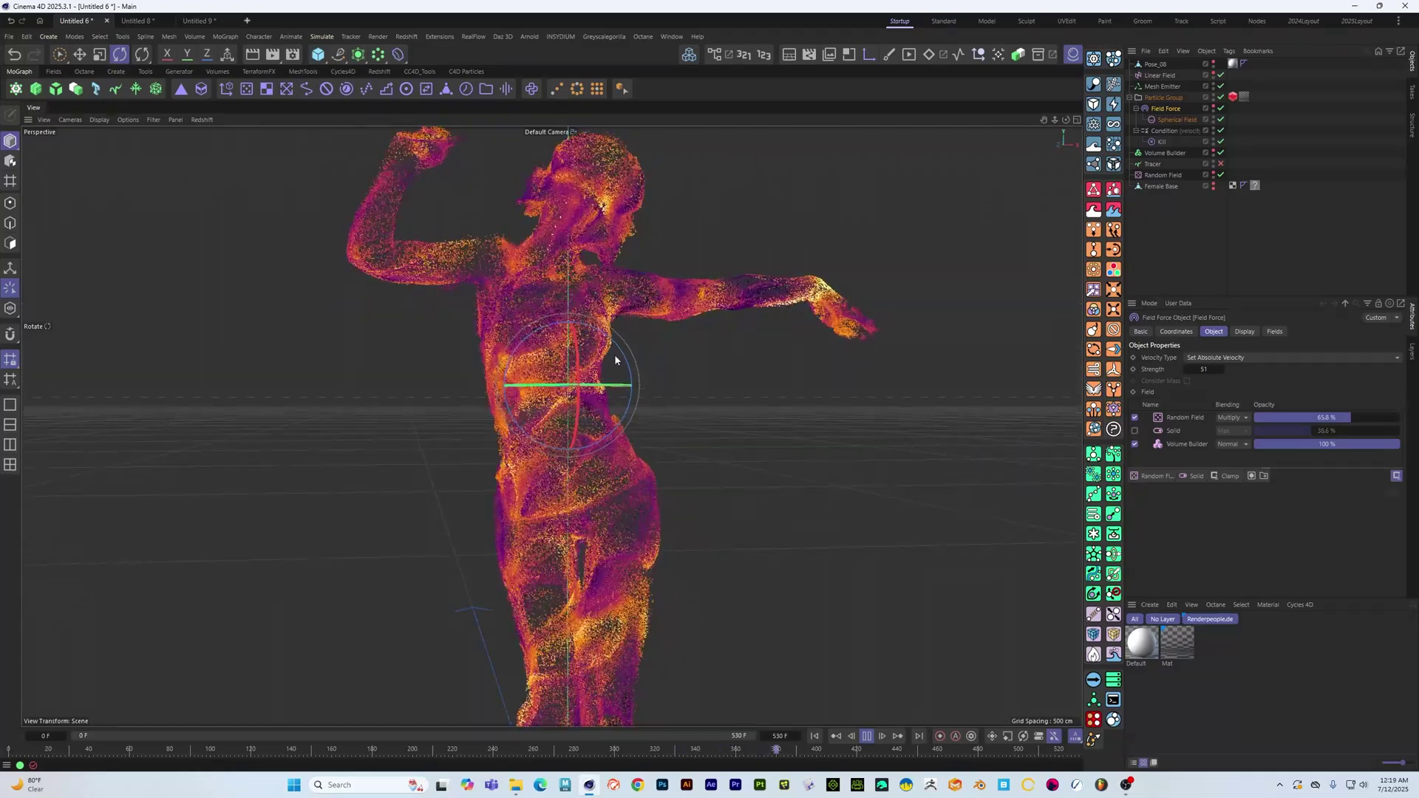
Inspect the velocity Condition above the Kill modifier, clear the selection and examine the particles on the torso and arms
{"action": "left_click", "coordinate": [1162, 142]}
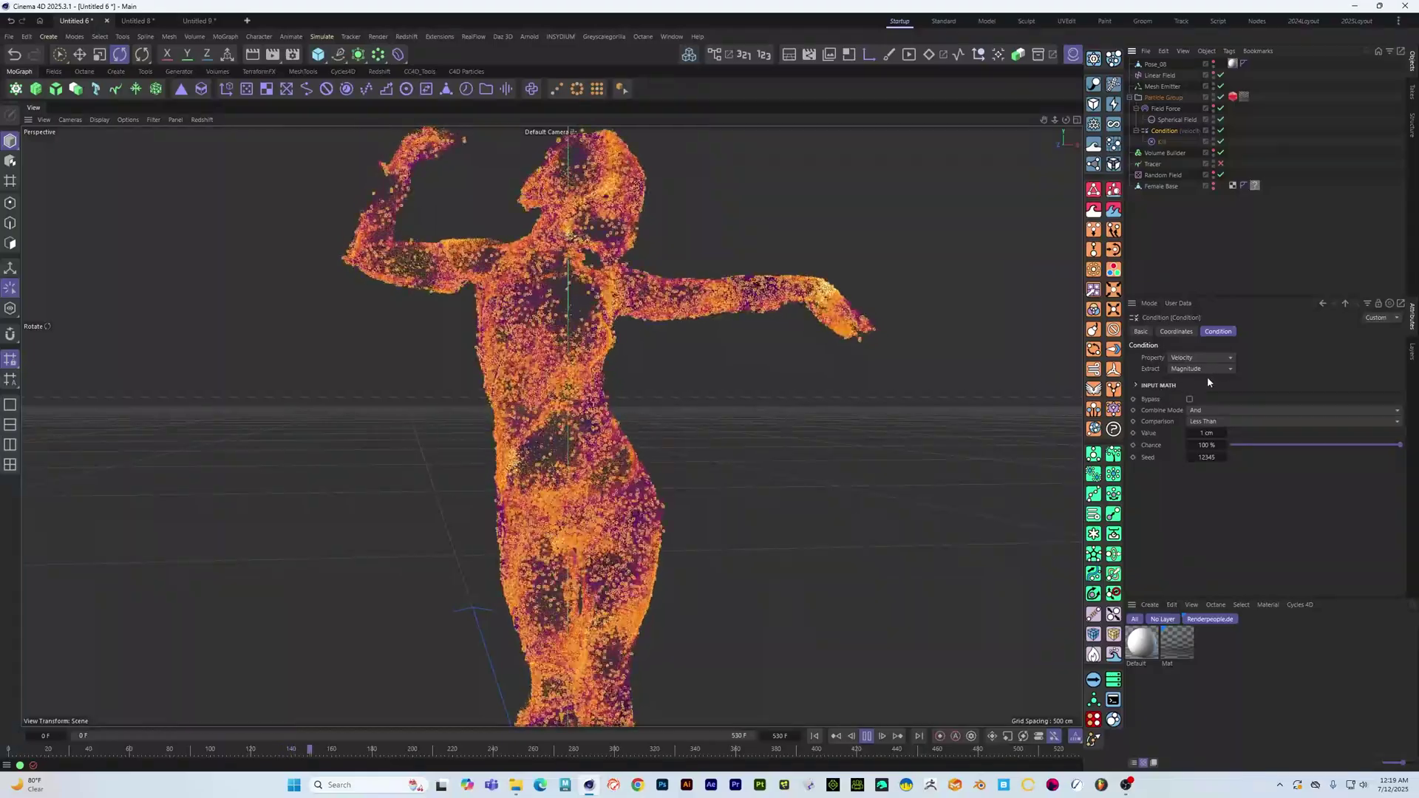
{"action": "left_click", "coordinate": [1186, 237]}
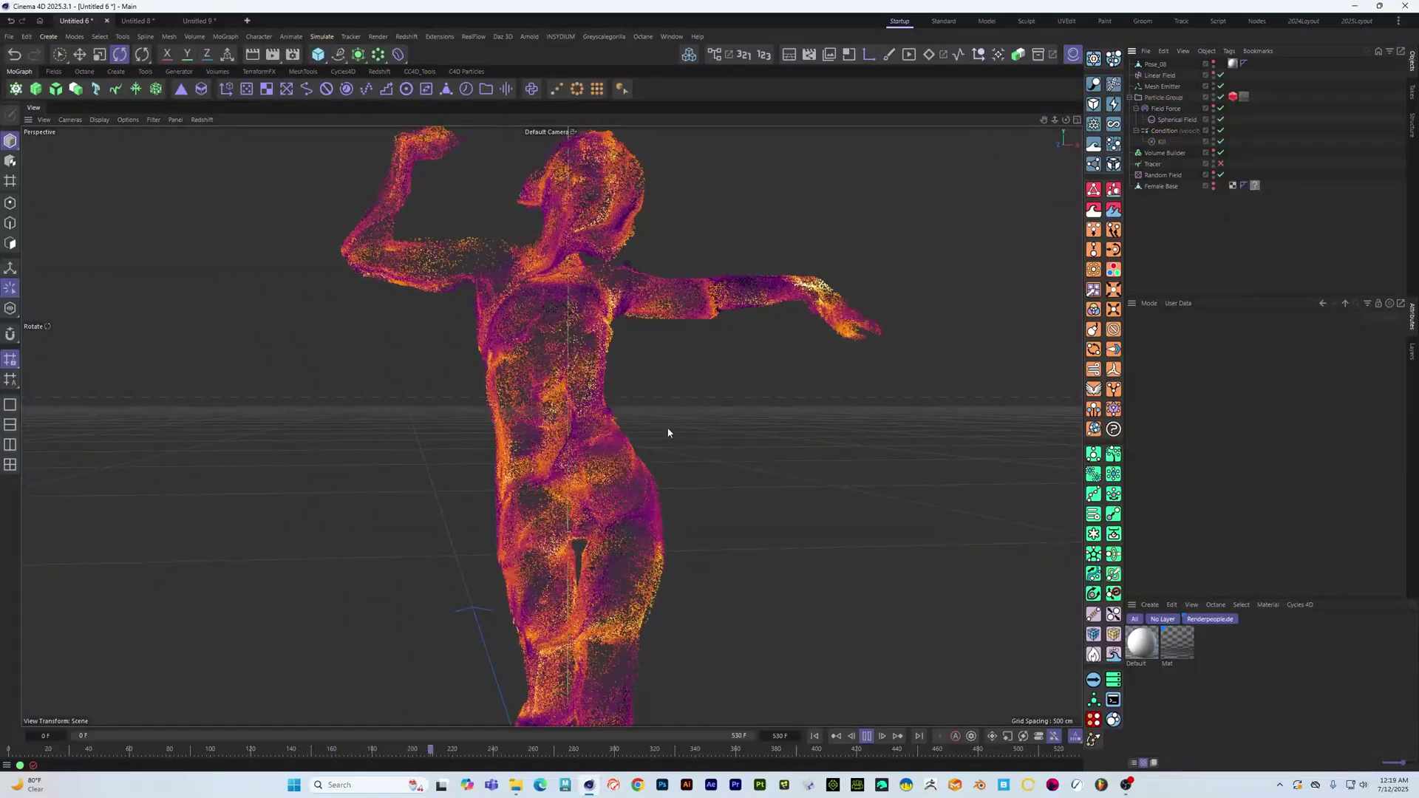
{"action": "left_click_drag", "start_coordinate": [668, 431], "coordinate": [621, 423], "text": "alt"}
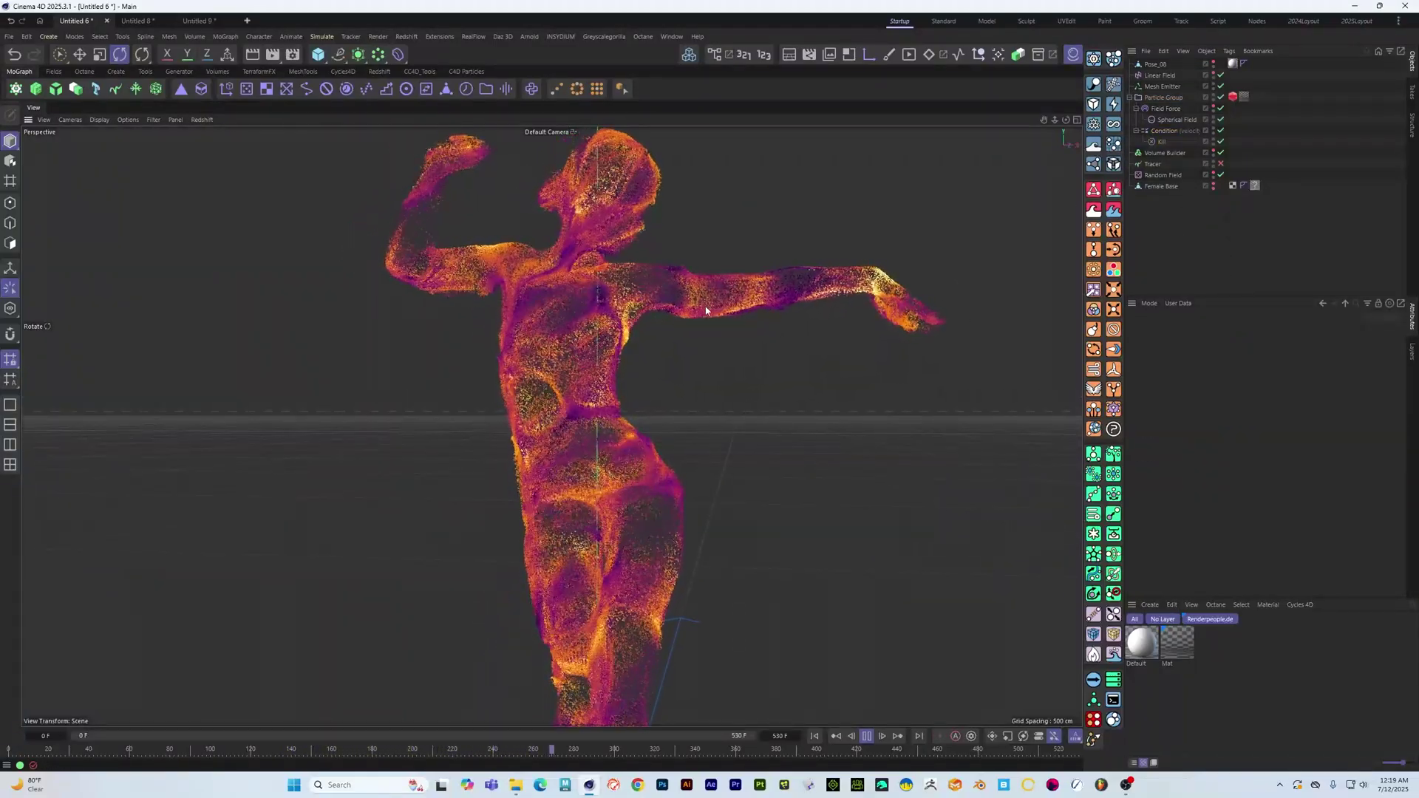
{"action": "left_click_drag", "start_coordinate": [668, 289], "coordinate": [630, 377], "text": "alt"}
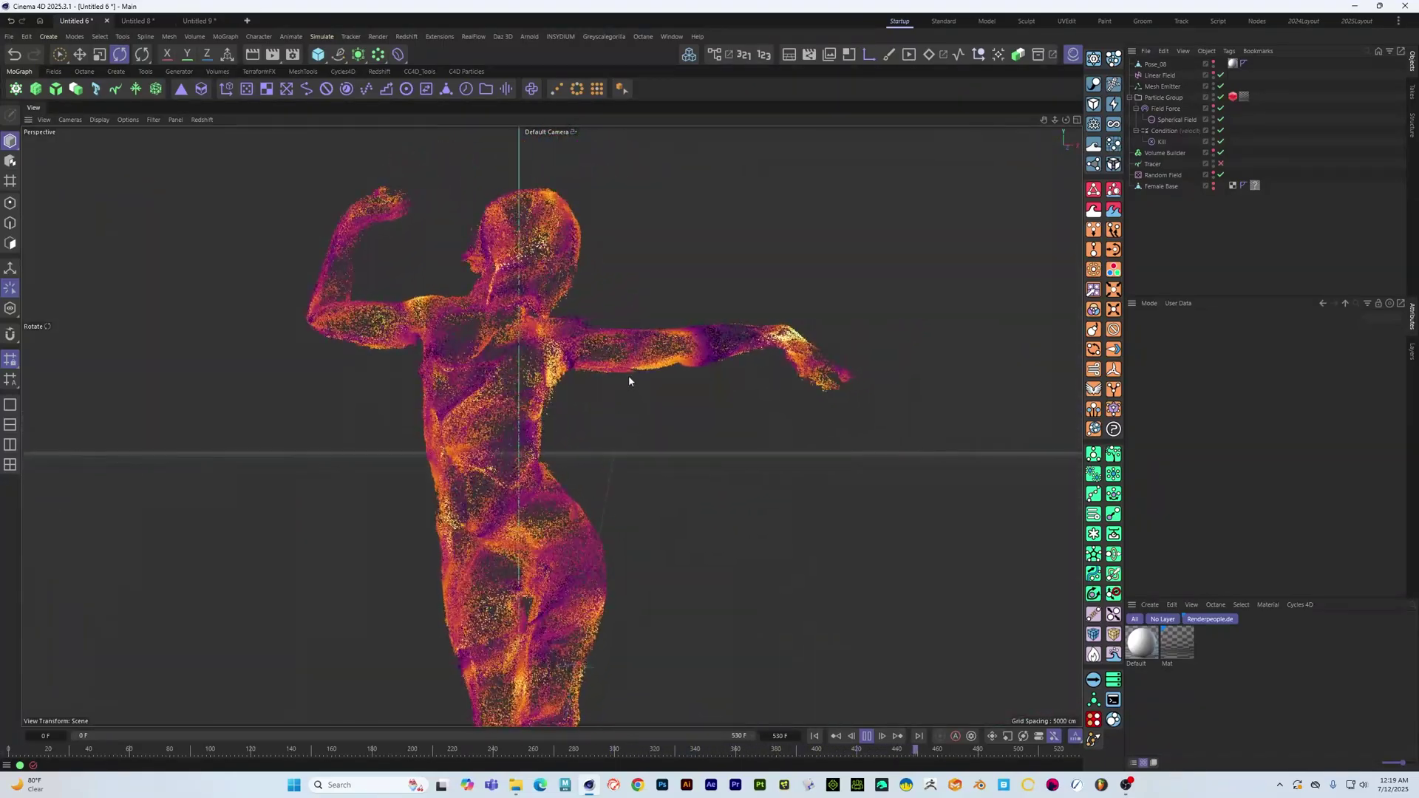
Review the Field Force's strength and field layers in this scene and examine the running particle flow around the whole figure
{"action": "left_click", "coordinate": [1157, 109]}
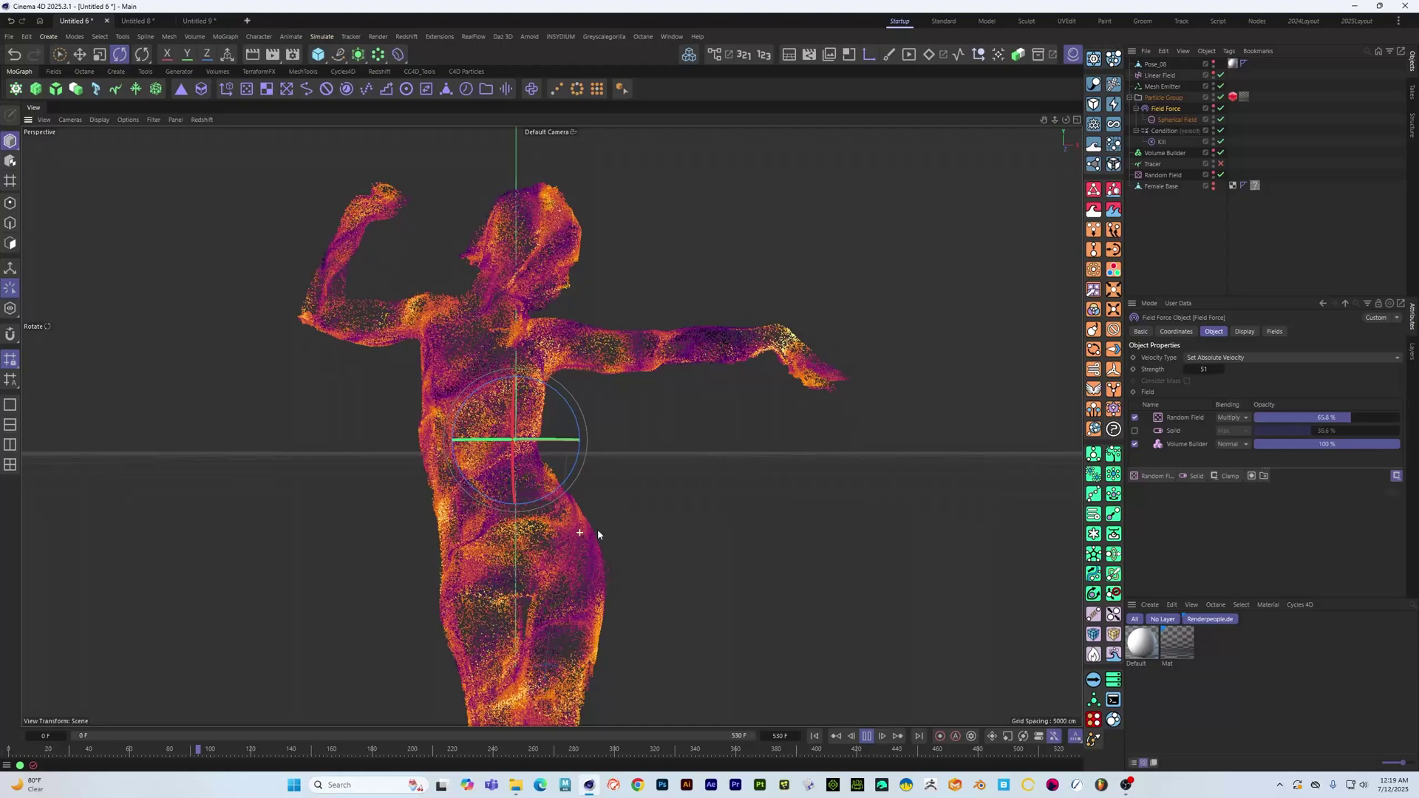
{"action": "left_click_drag", "start_coordinate": [598, 529], "coordinate": [516, 470], "text": "alt"}
{"action": "middle_click_drag", "start_coordinate": [538, 484], "coordinate": [628, 427], "text": "alt"}
{"action": "right_click_drag", "start_coordinate": [628, 427], "coordinate": [573, 442], "text": "alt"}
{"action": "left_click_drag", "start_coordinate": [573, 442], "coordinate": [584, 510], "text": "alt"}
{"action": "right_click_drag", "start_coordinate": [584, 510], "coordinate": [650, 477], "text": "alt"}
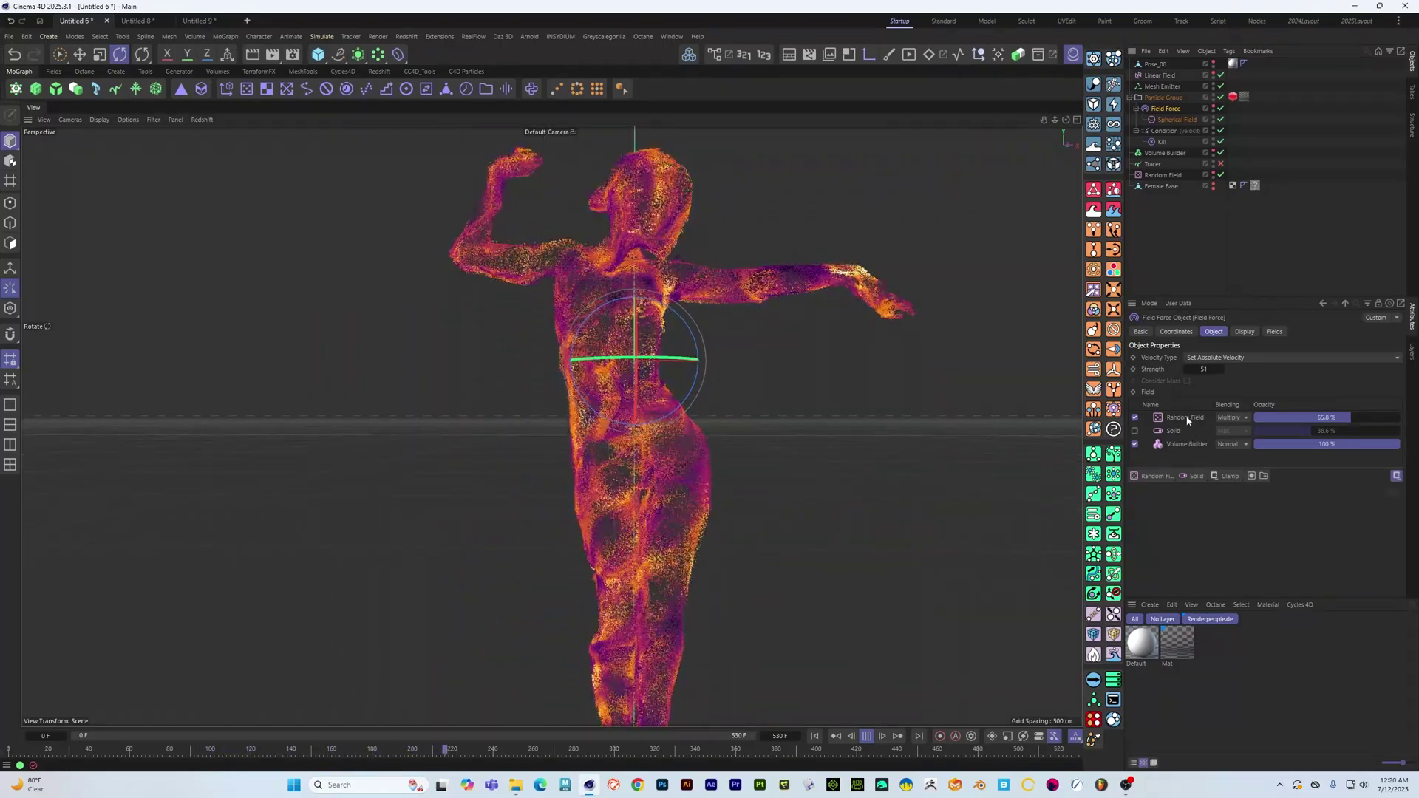
{"action": "left_click_drag", "start_coordinate": [551, 476], "coordinate": [596, 491], "text": "alt"}
{"action": "left_click_drag", "start_coordinate": [674, 462], "coordinate": [711, 464], "text": "alt"}
{"action": "mouse_move", "coordinate": [610, 459]}
{"action": "left_mouse_down", "text": "alt"}
{"action": "mouse_move", "coordinate": [706, 464]}
{"action": "mouse_move", "coordinate": [549, 469]}
{"action": "mouse_move", "coordinate": [611, 466]}
{"action": "left_mouse_up", "text": "alt"}
{"action": "middle_click_drag", "start_coordinate": [611, 466], "coordinate": [535, 472], "text": "alt"}
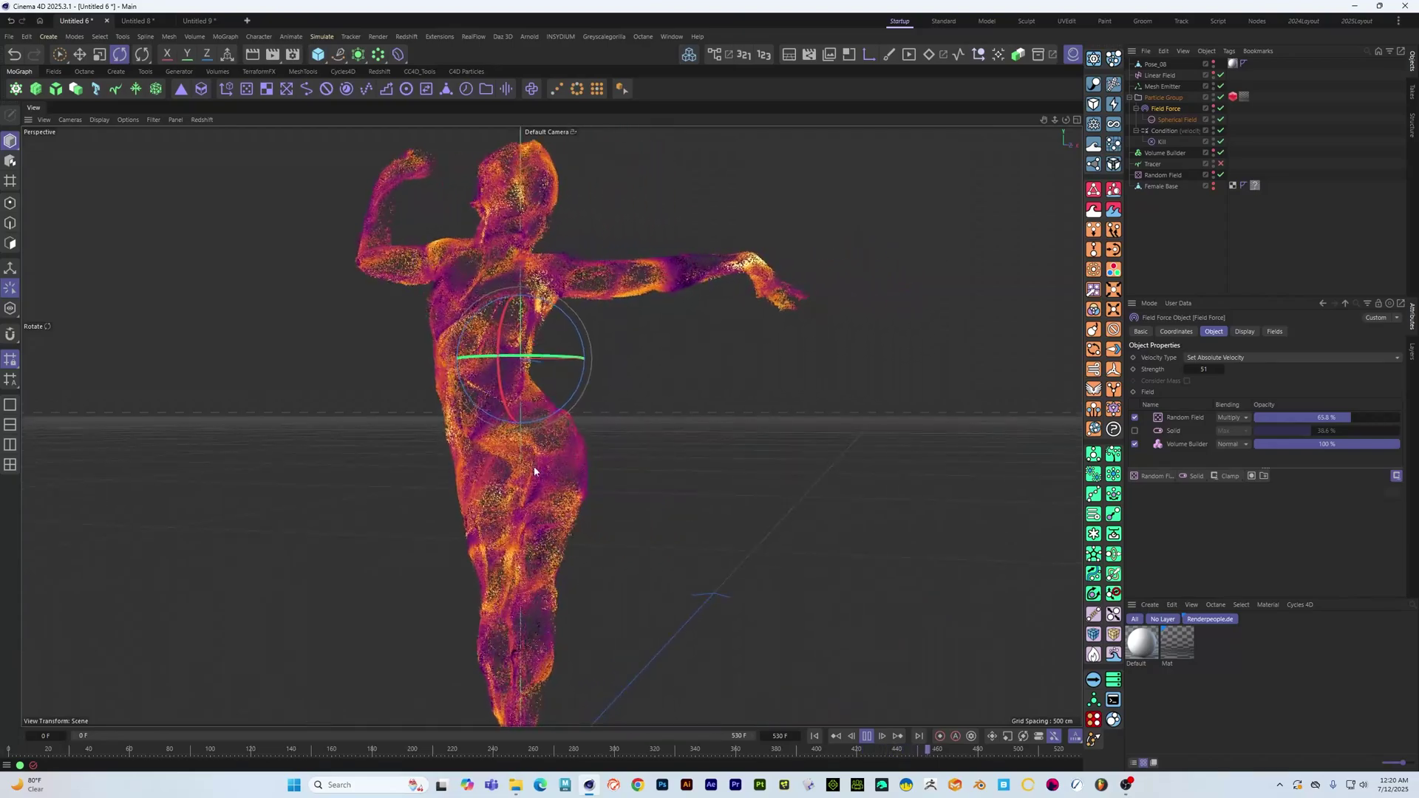
{"action": "left_click_drag", "start_coordinate": [599, 486], "coordinate": [545, 482], "text": "alt"}
{"action": "left_click_drag", "start_coordinate": [637, 495], "coordinate": [640, 497], "text": "alt"}
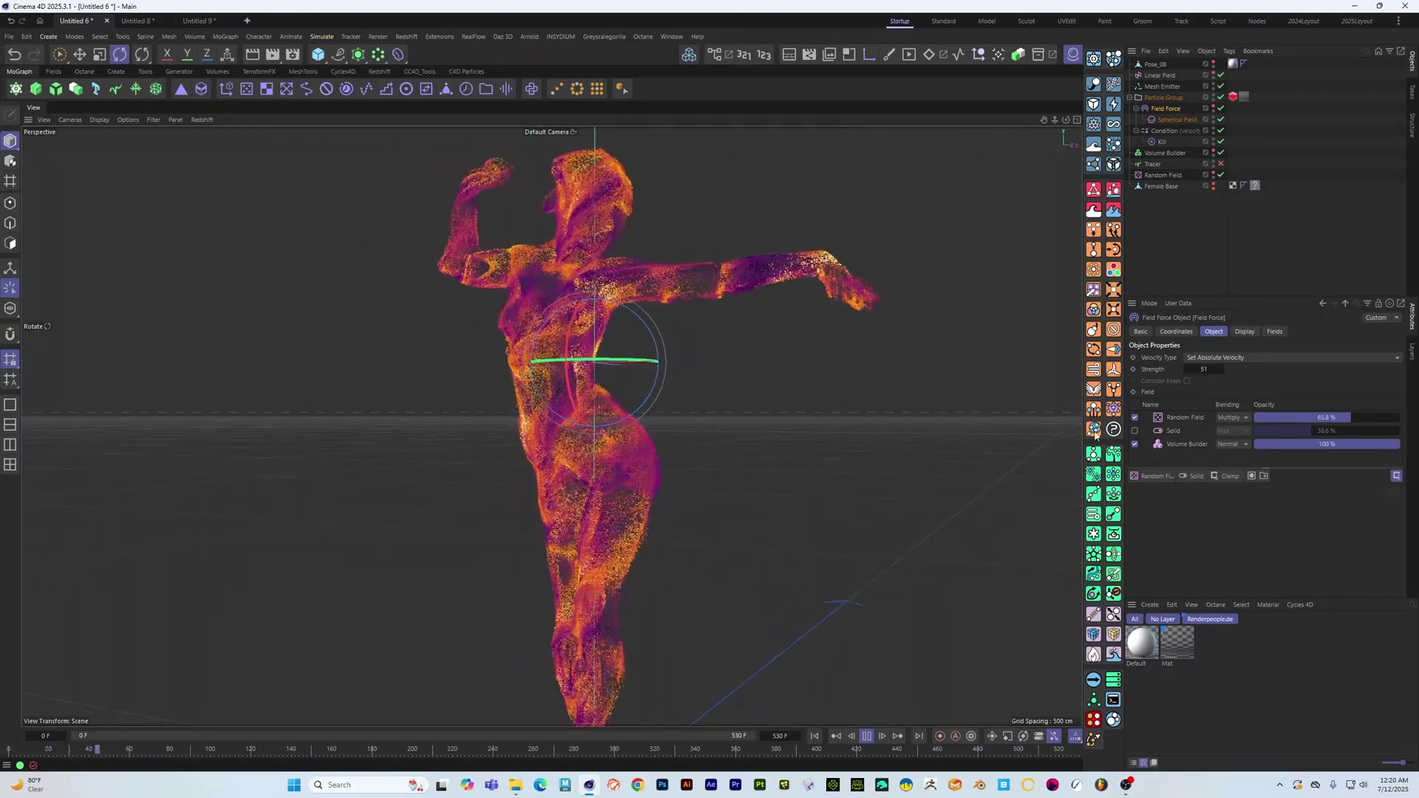